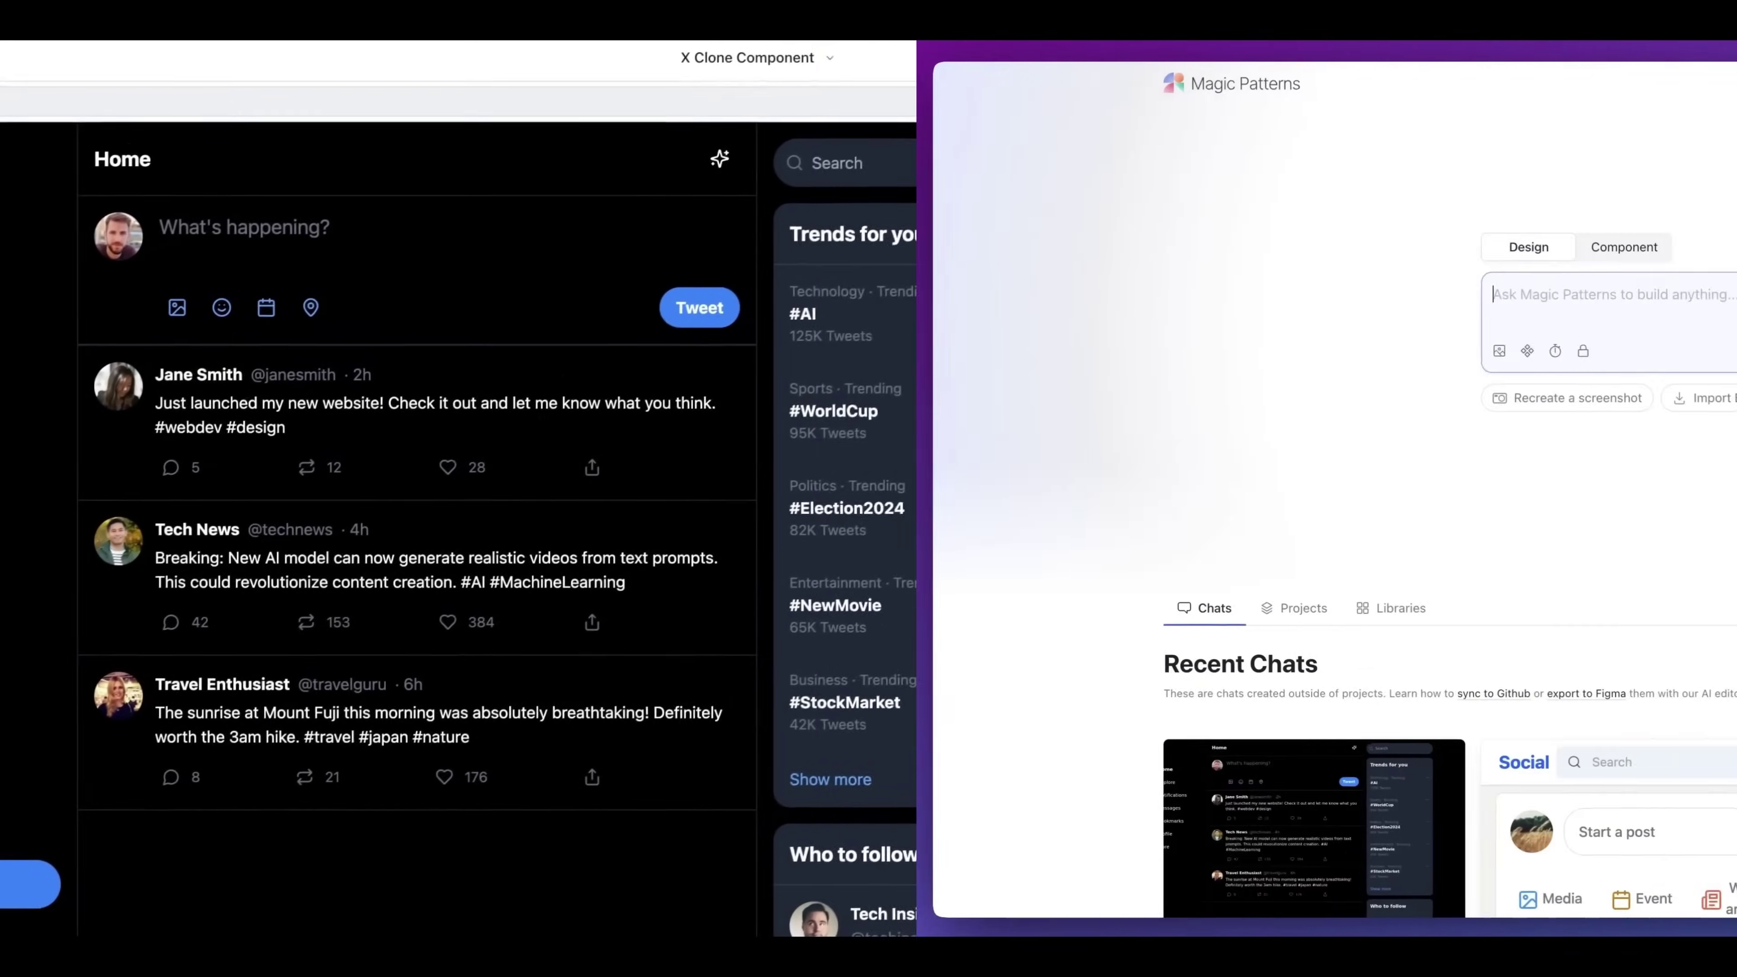
Prompt Magic Patterns to build a LinkedIn clone
{"action": "type", "text": "I want to b"}
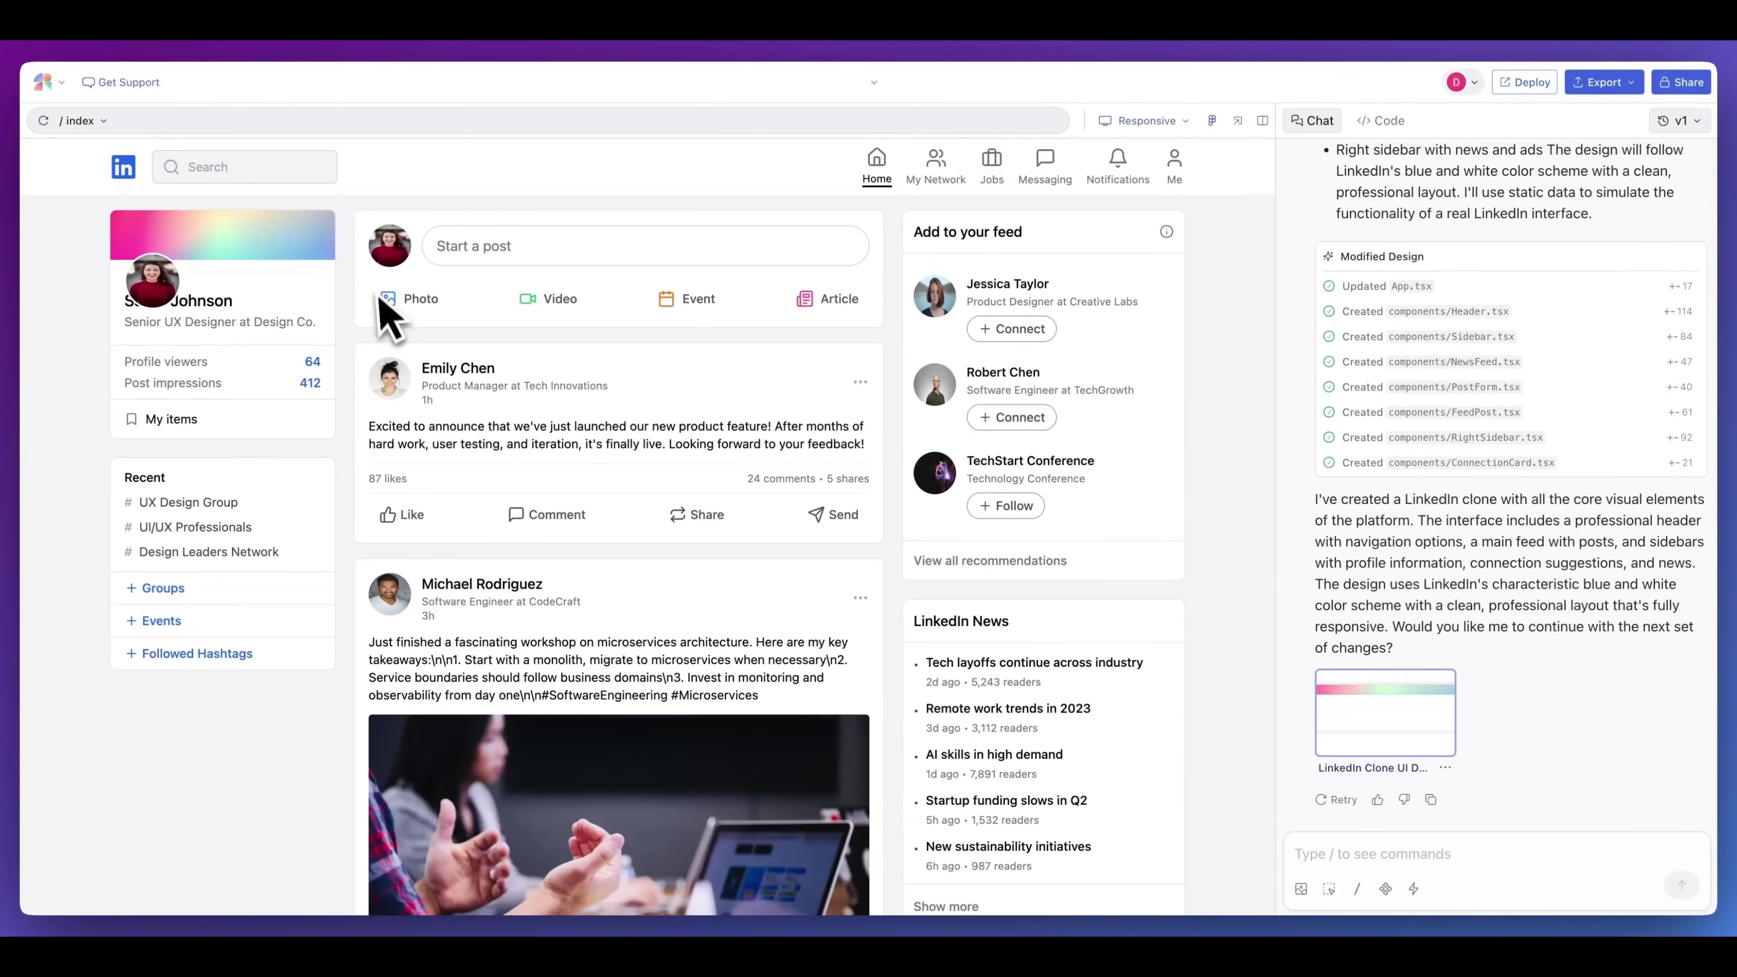
{"action": "scroll", "coordinate": [383, 428], "scroll_direction": "down", "scroll_amount": 6}
{"action": "scroll", "coordinate": [375, 435], "scroll_direction": "up", "scroll_amount": 6}
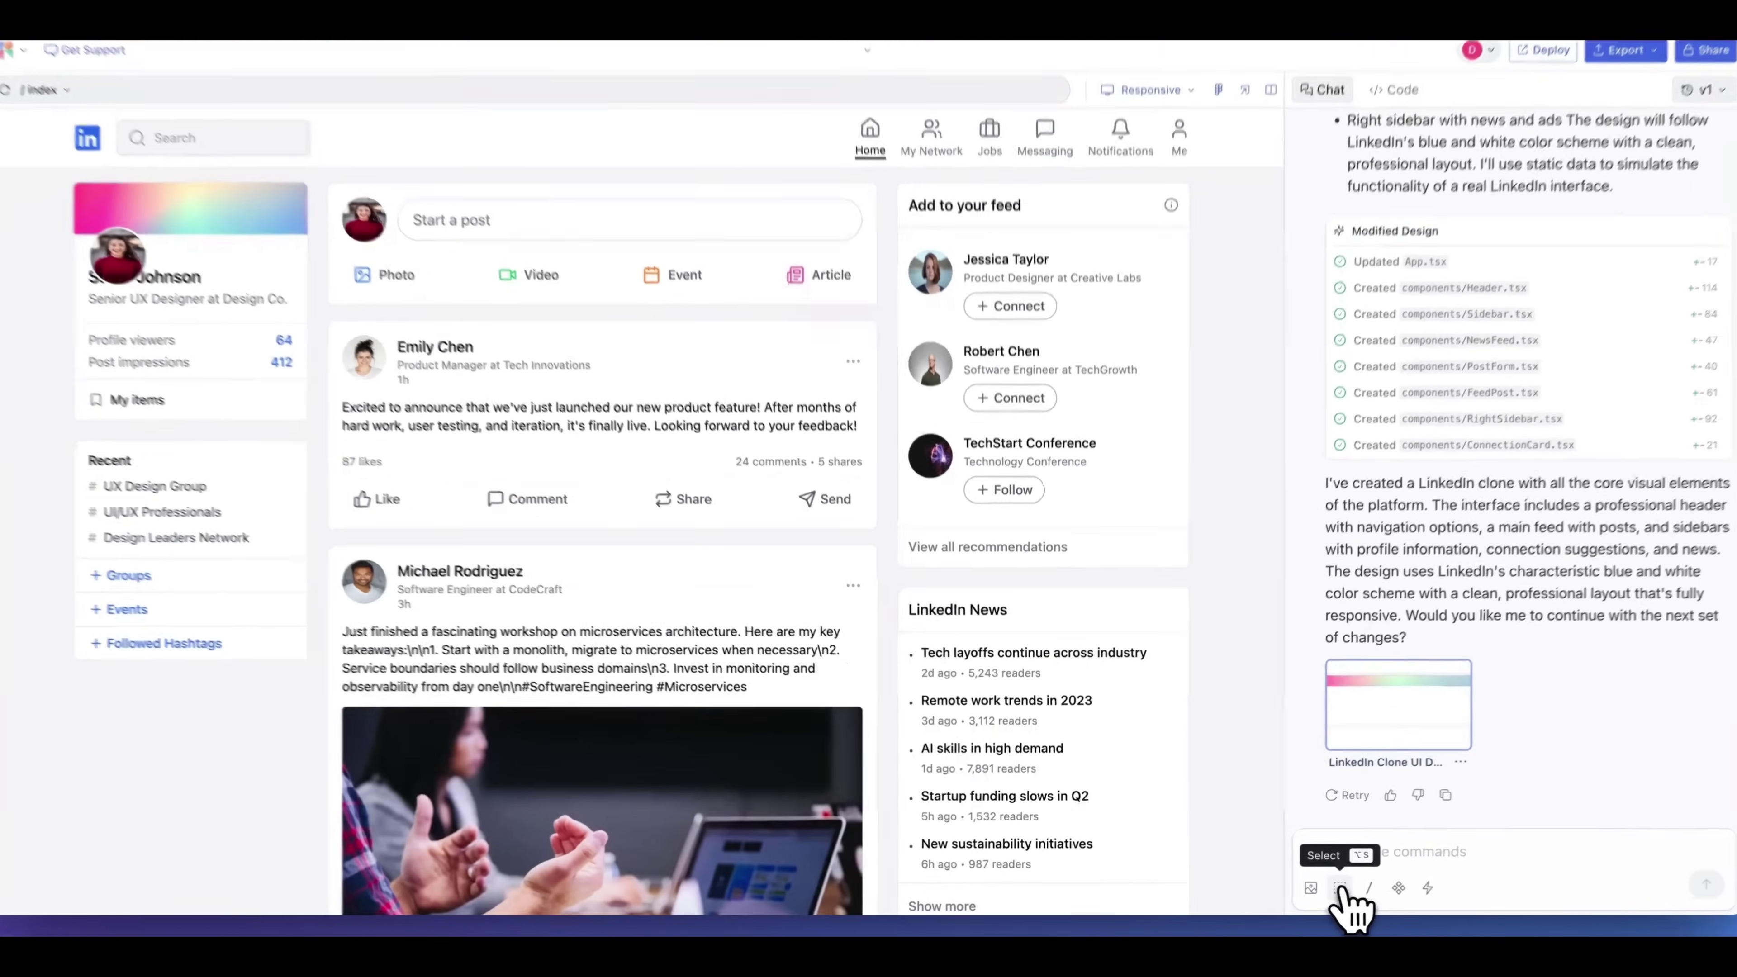
Attach the sidebar profile card's div from components/Sidebar.tsx to the chat
{"action": "left_click", "coordinate": [1340, 888]}
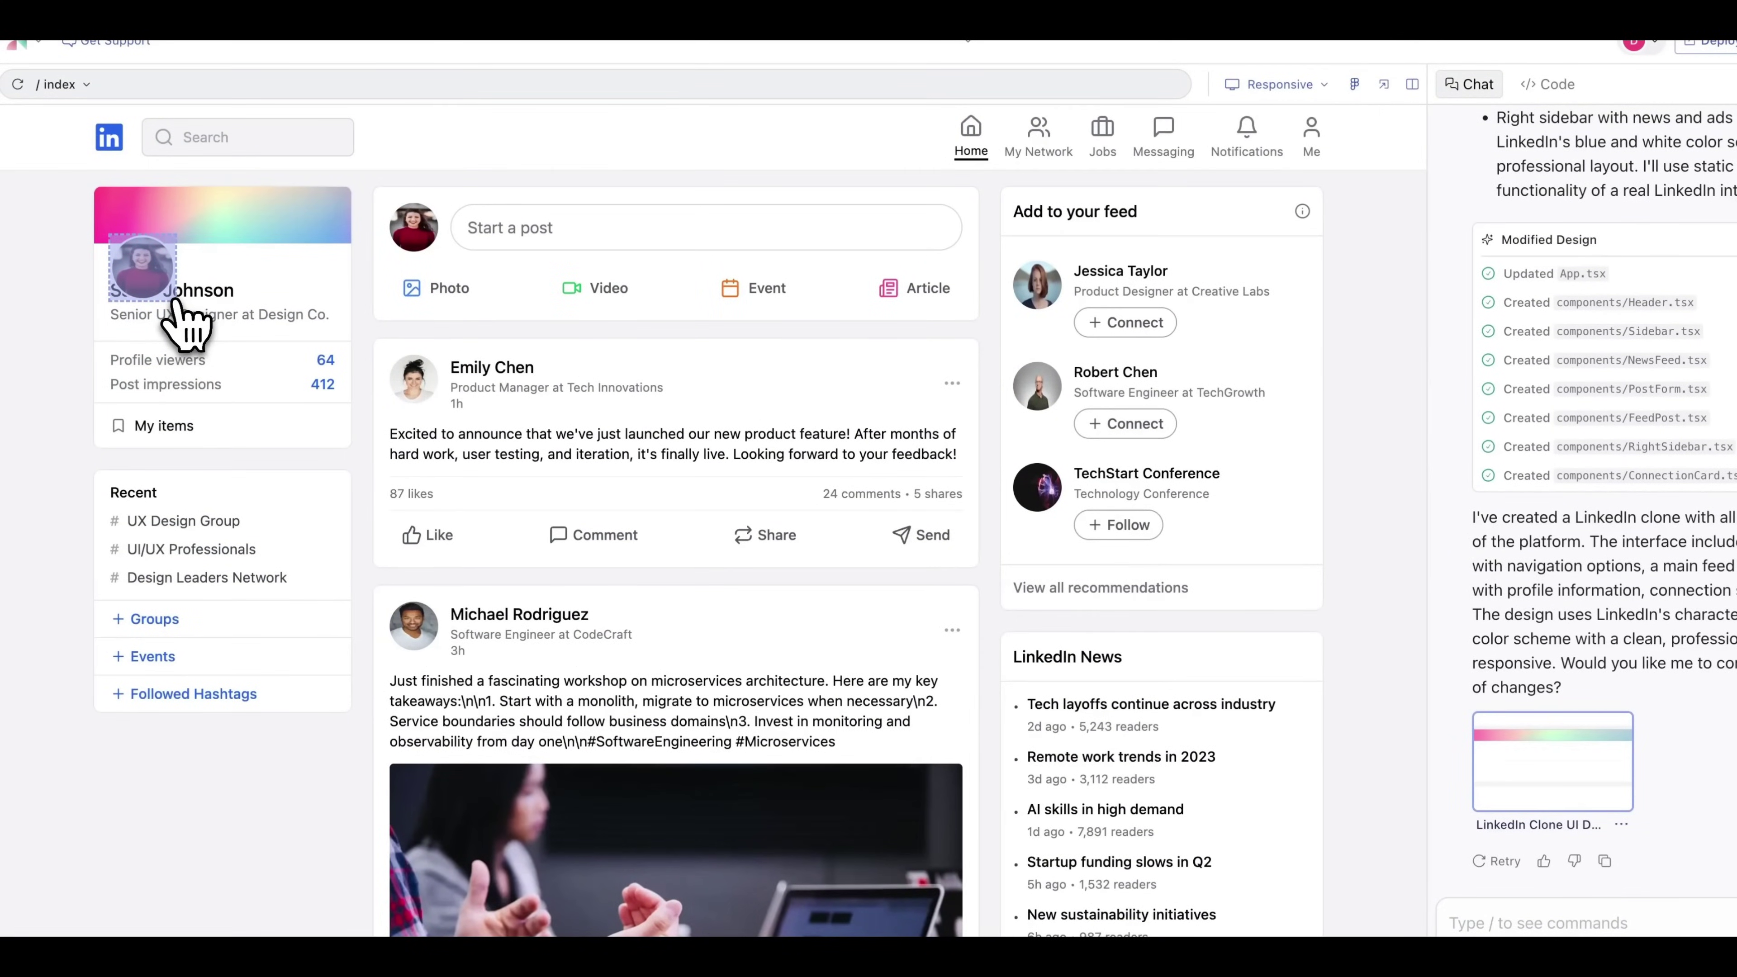
{"action": "left_click", "coordinate": [212, 274]}
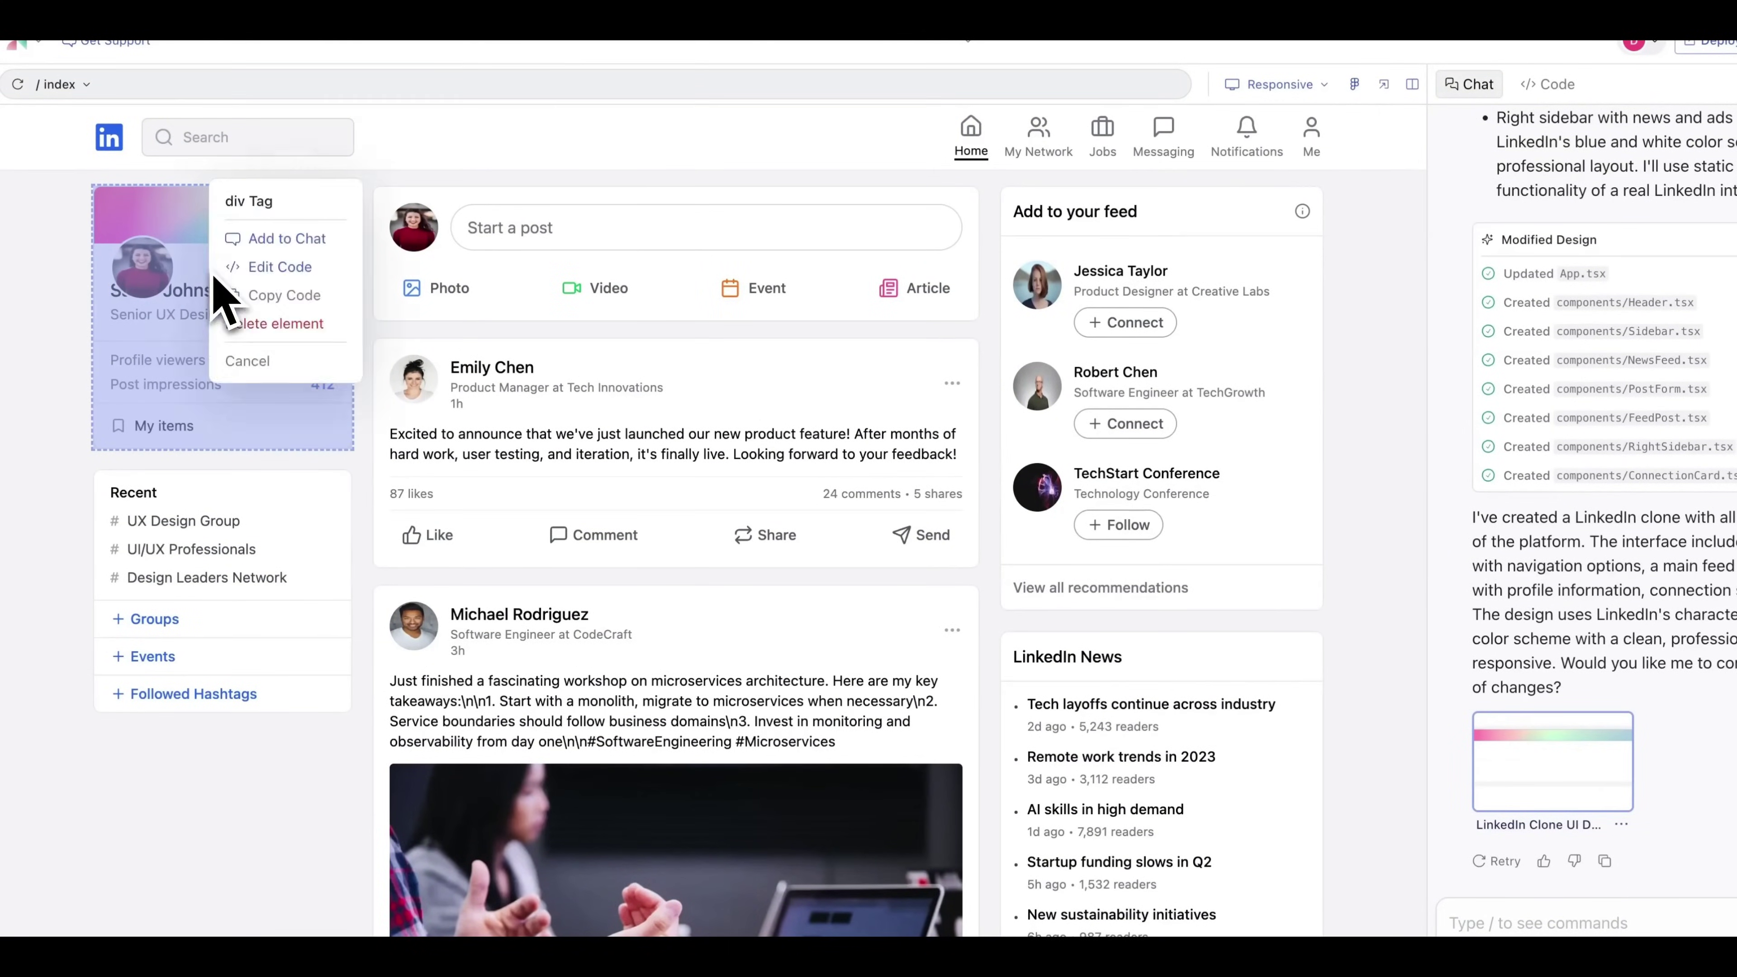
{"action": "left_click", "coordinate": [276, 270]}
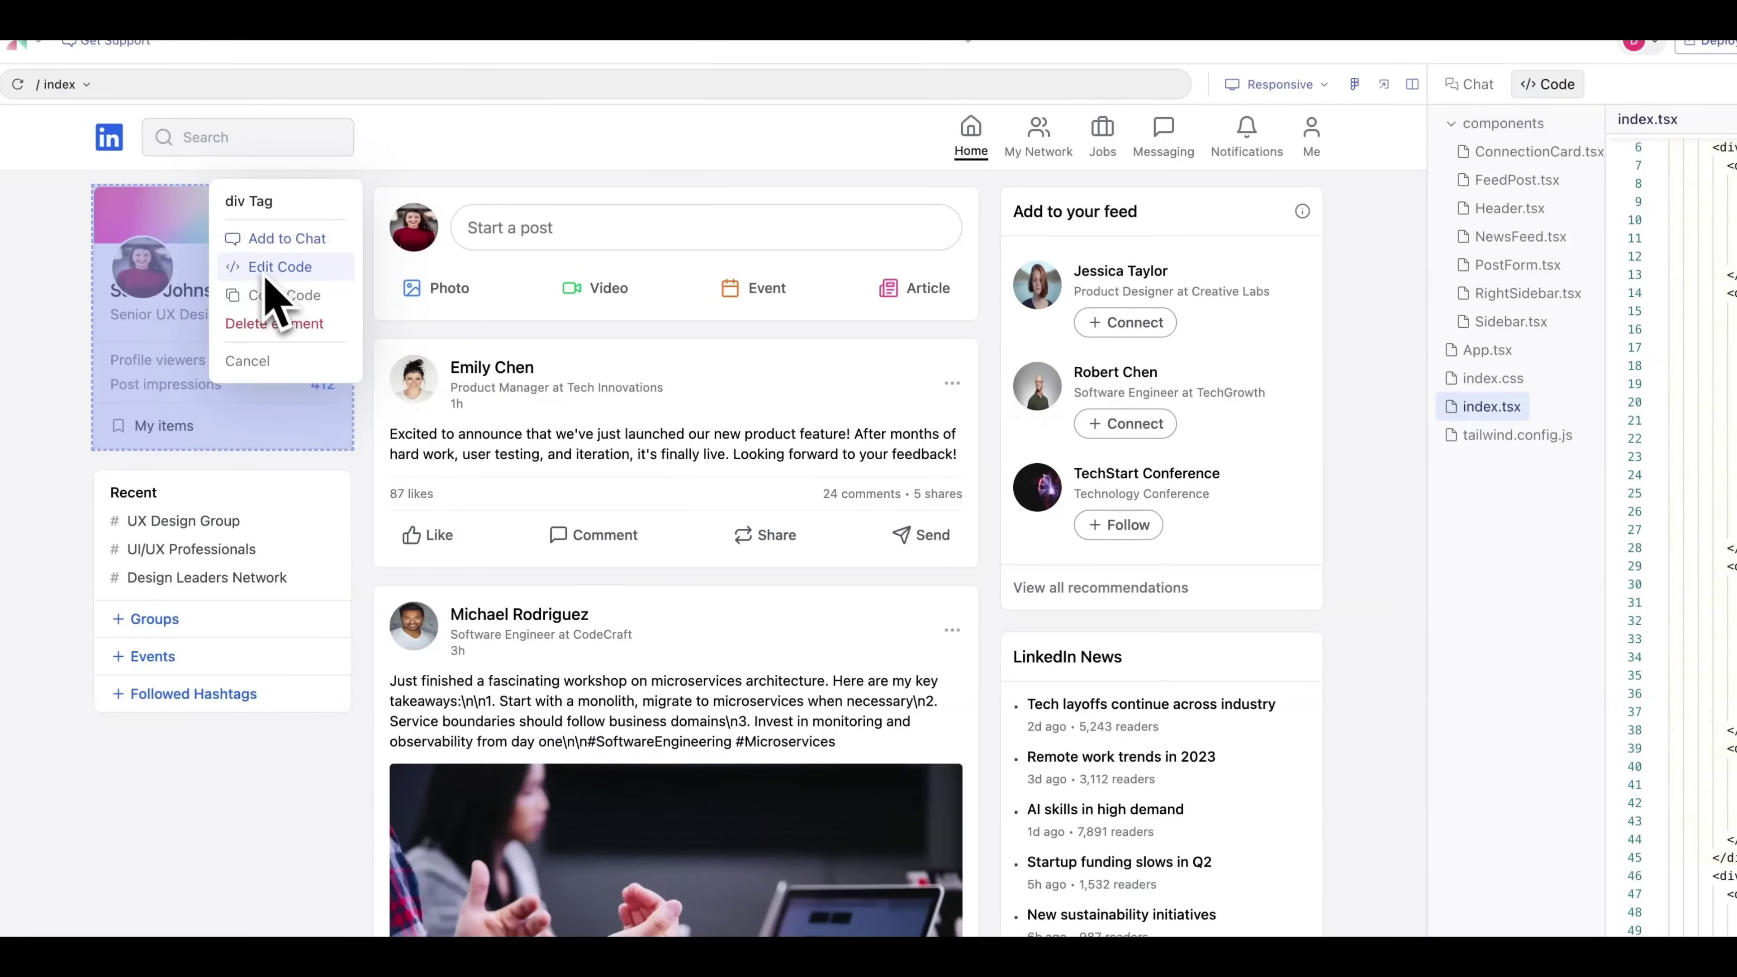
{"action": "left_click", "coordinate": [279, 239]}
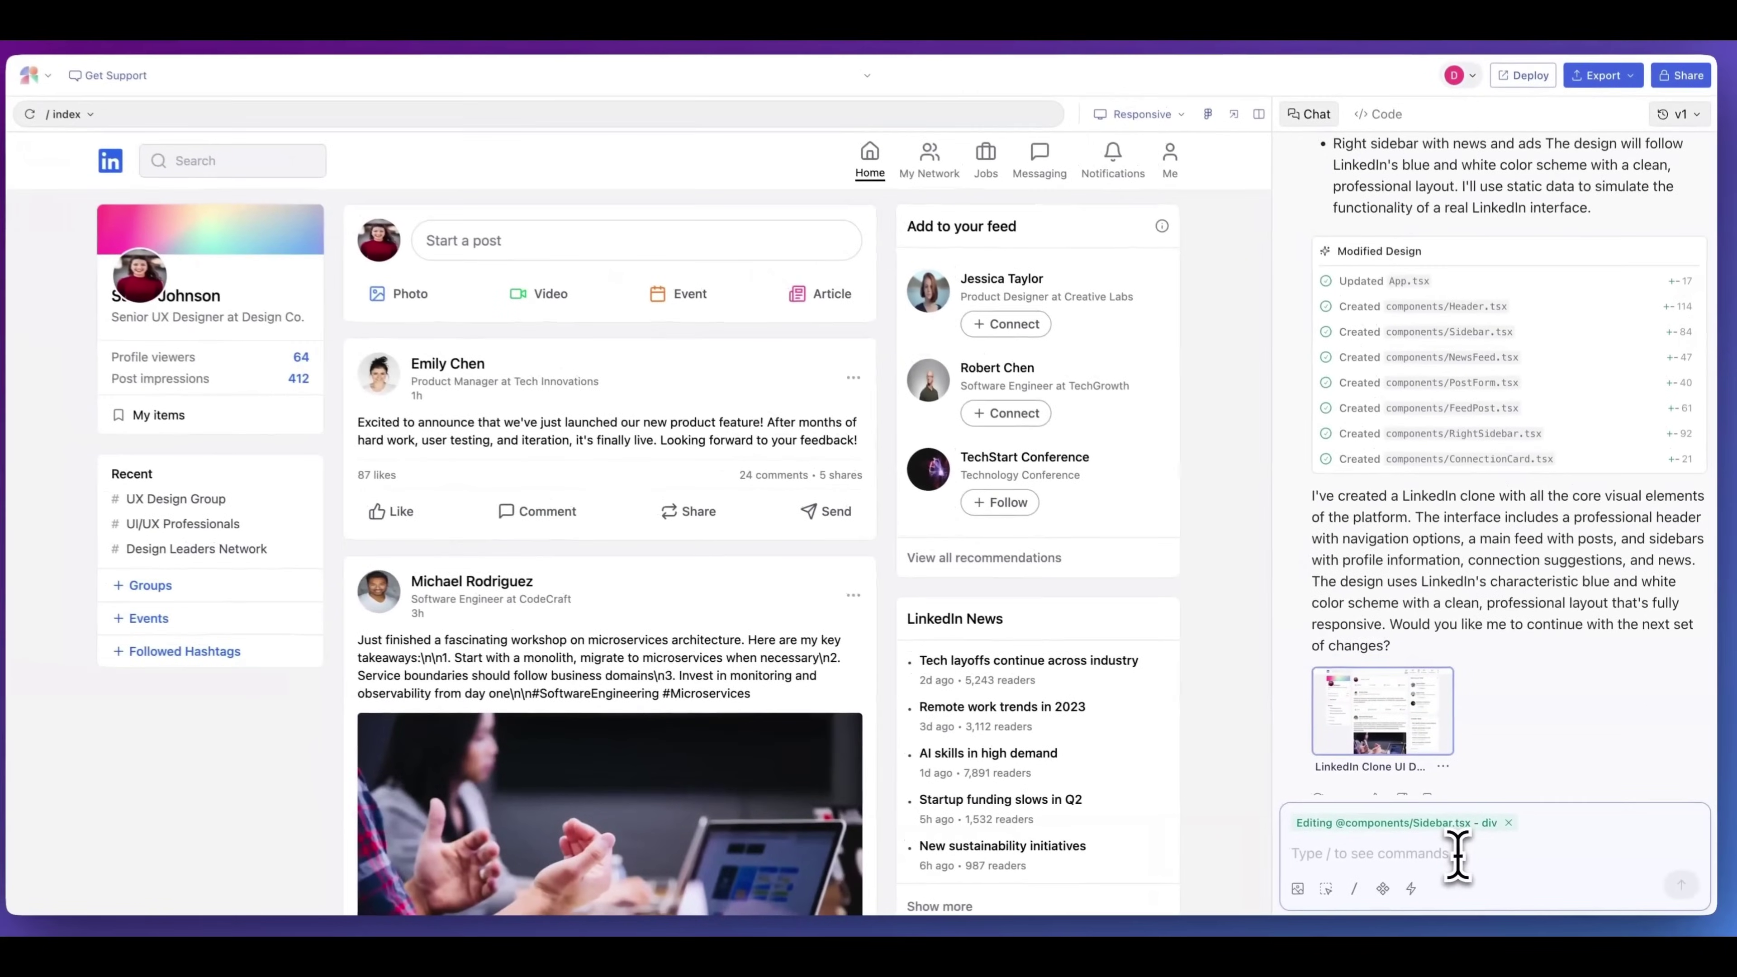
Ask the chat to stop the photo overlapping the profile banner and add space around it
{"action": "type", "text": "The photo is overlapping the profile image - make"}
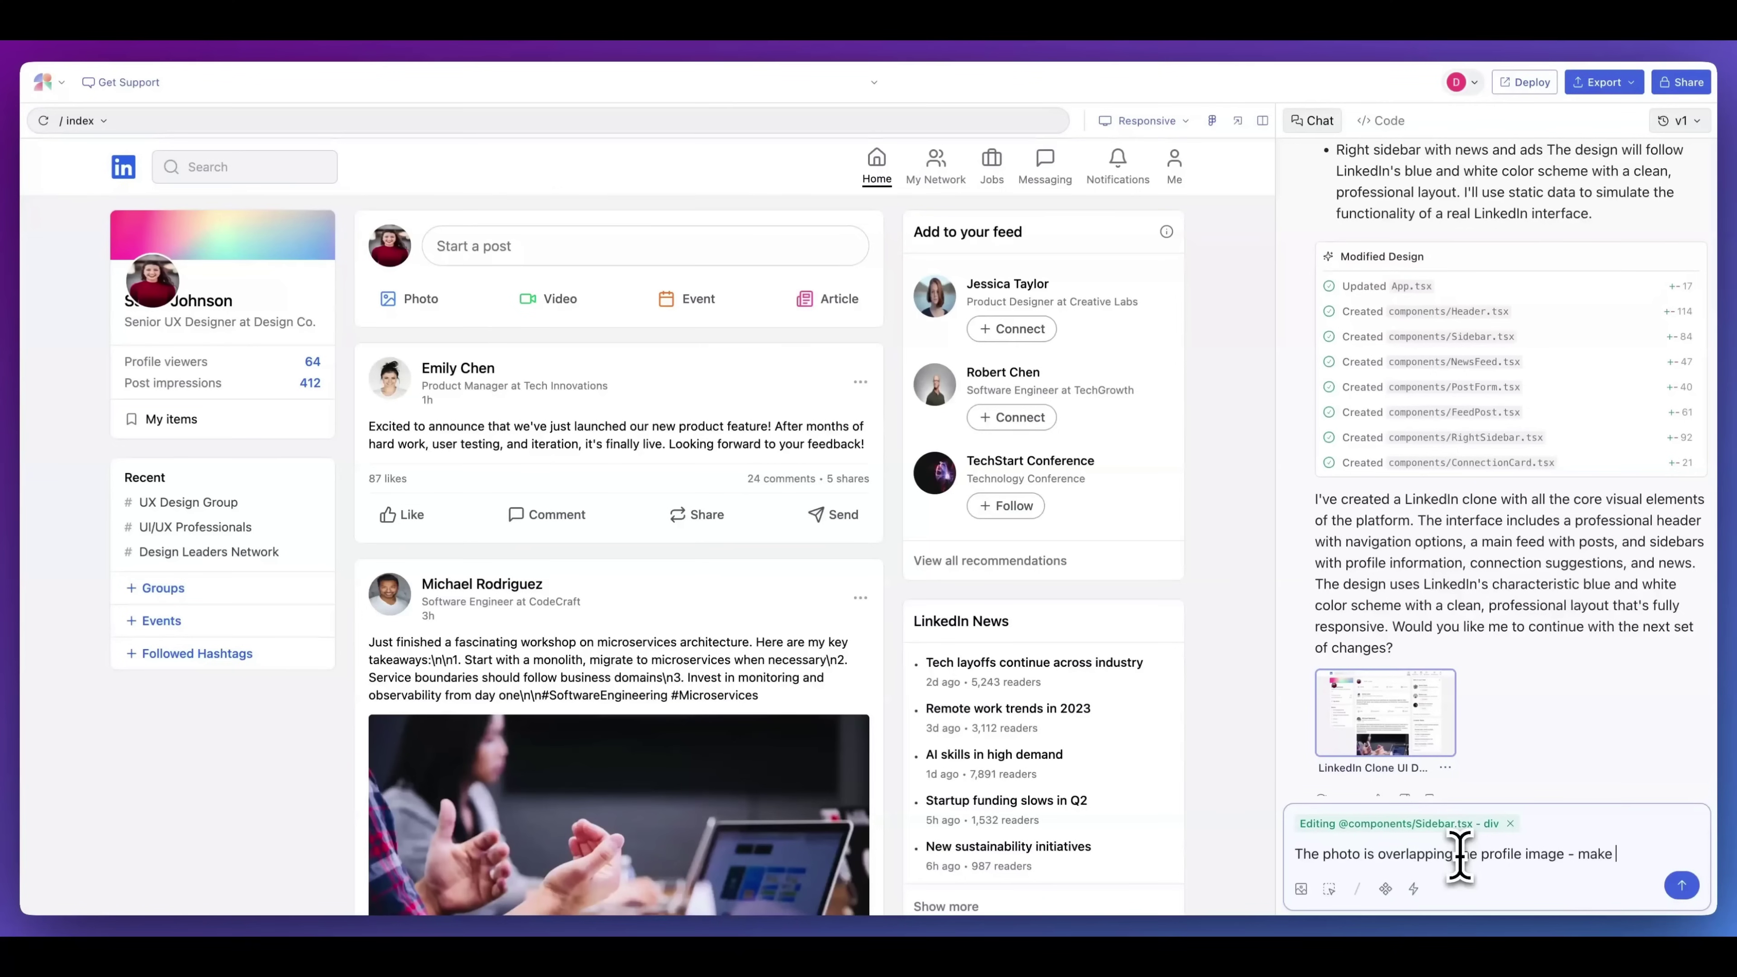
{"action": "type", "text": "ve sp"}
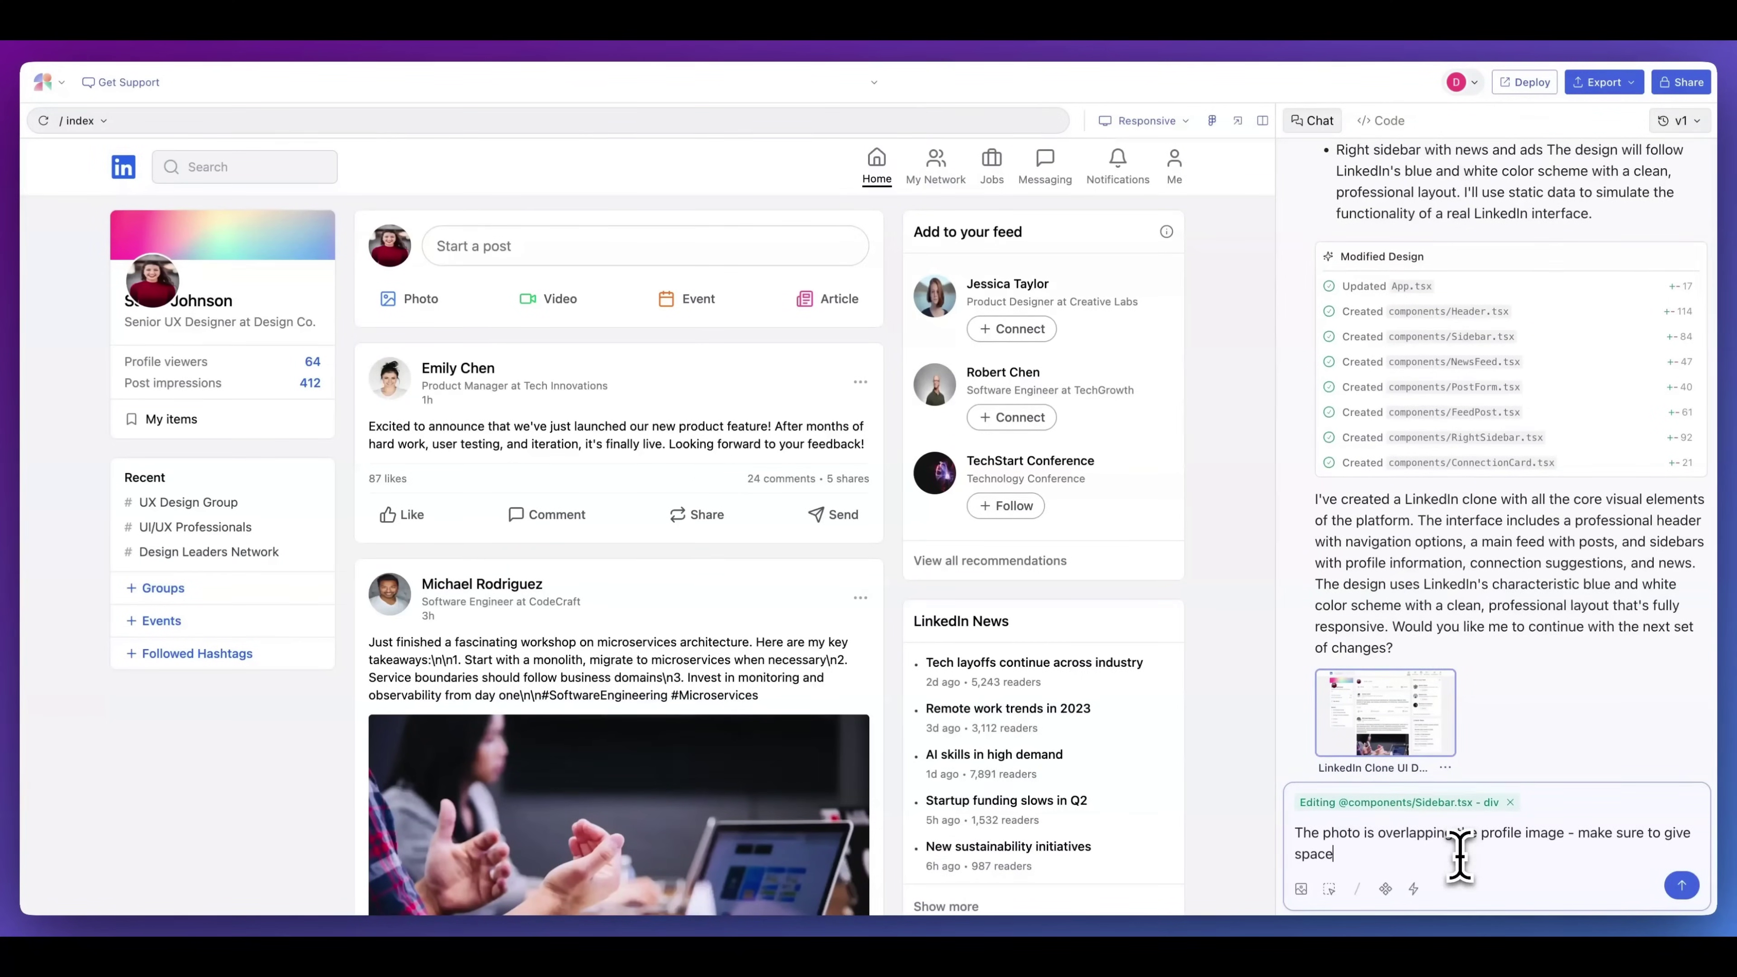
{"action": "type", "text": "ace"}
{"action": "key", "text": "Return"}
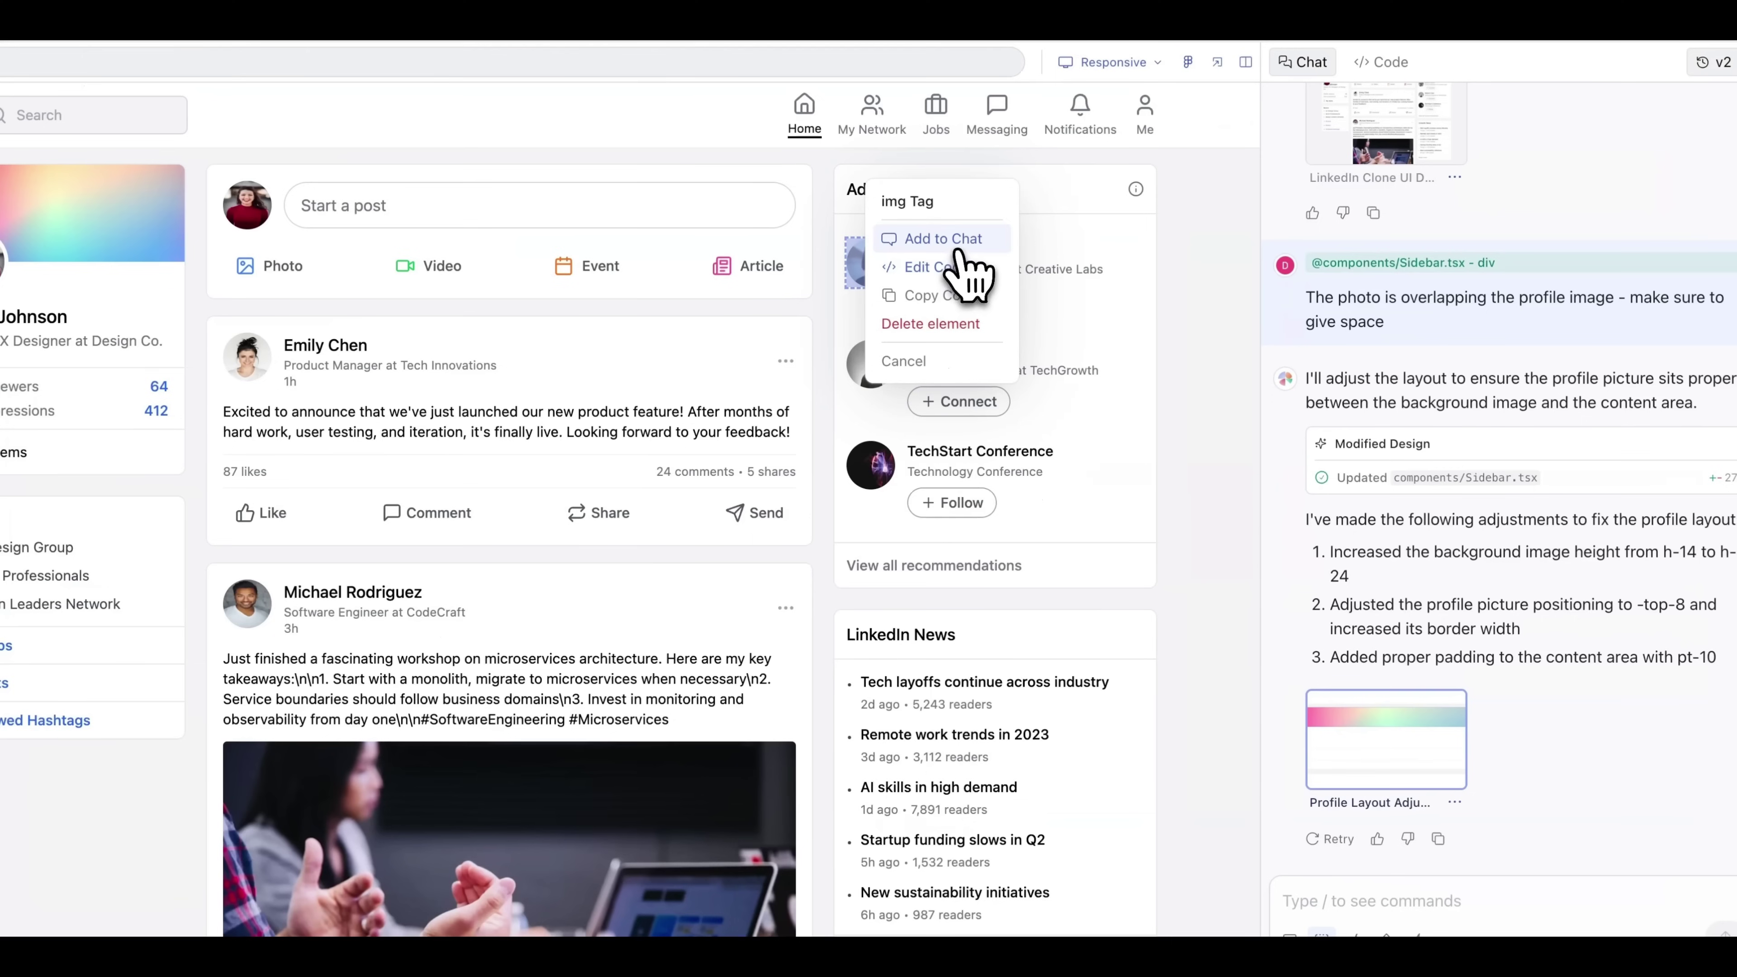
Report that profile photos look stretched and ask to fix them in all components
{"action": "left_click", "coordinate": [1020, 304]}
{"action": "type", "text": "All of the images are a bit stret"}
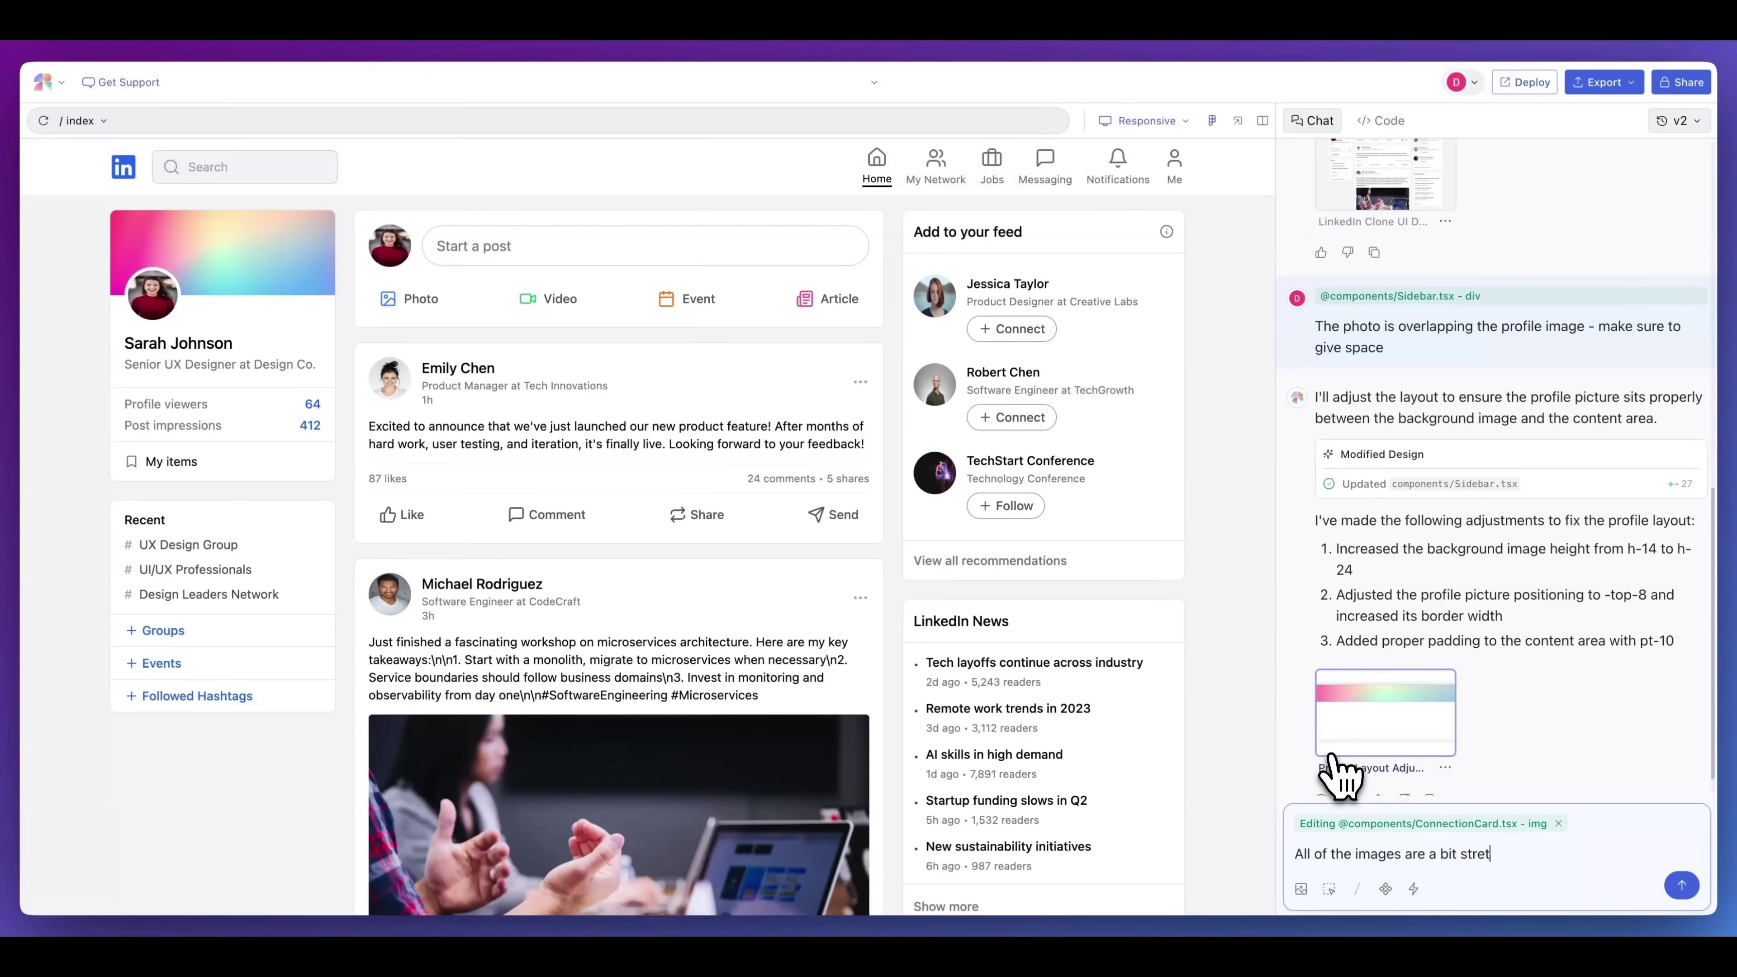
{"action": "type", "text": "ched for the profile photos"}
{"action": "key", "text": "Return"}
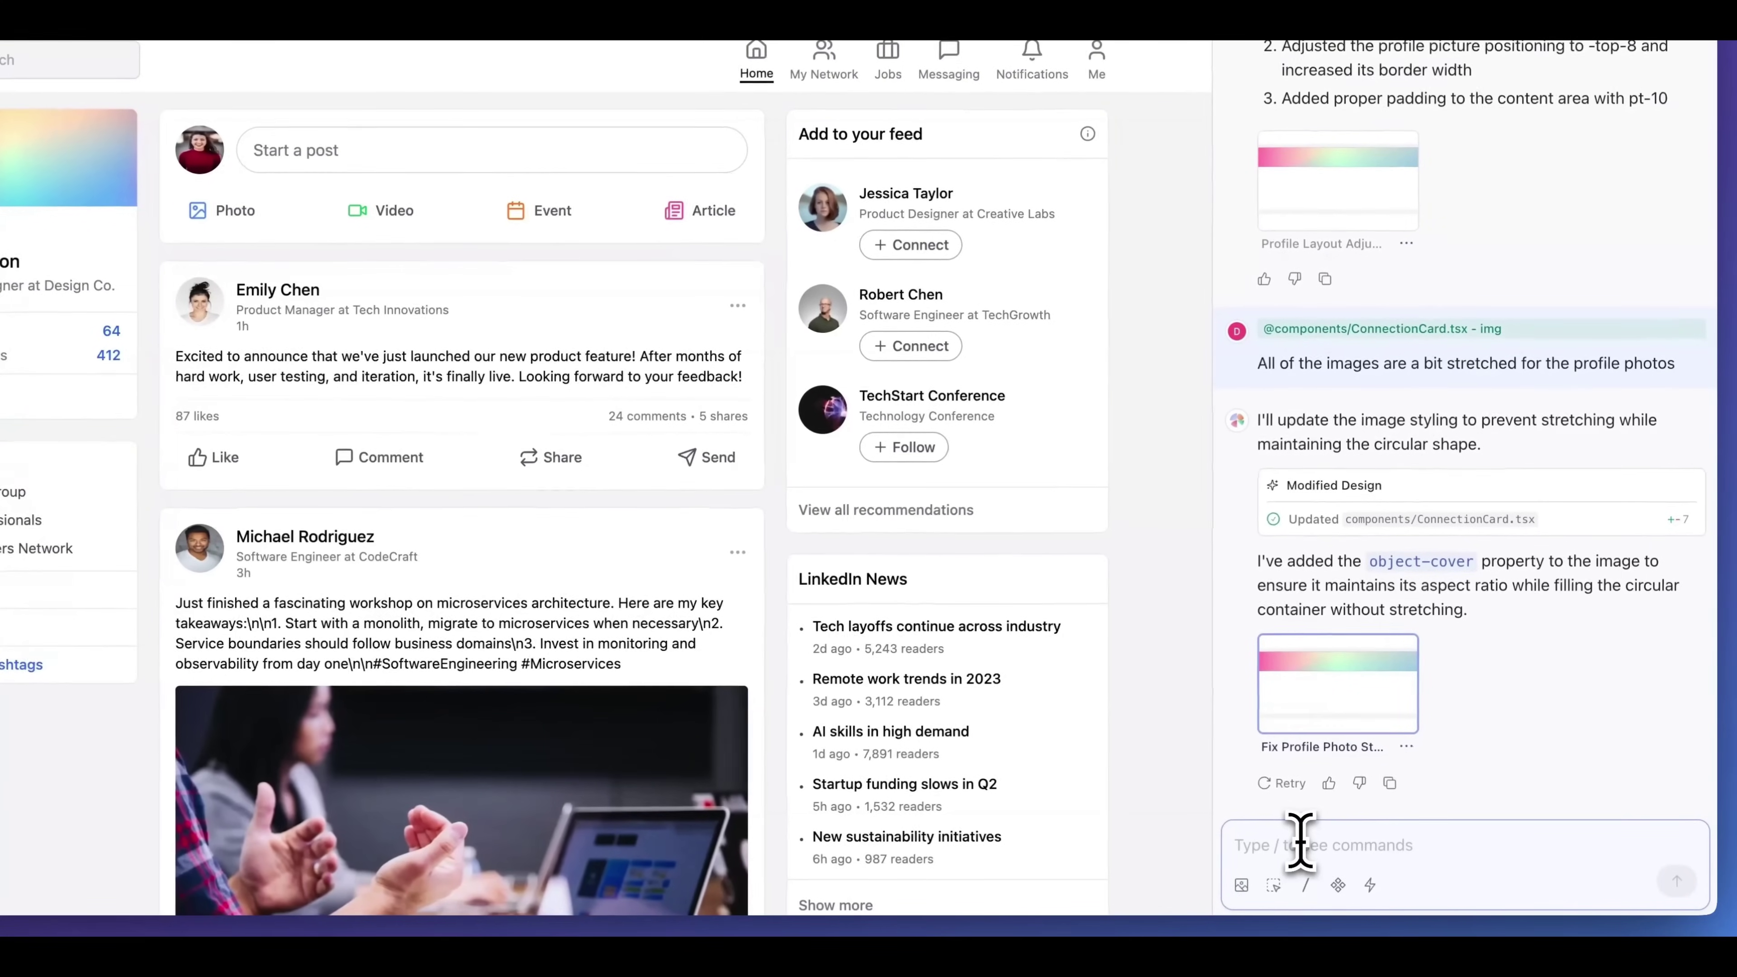
{"action": "type", "text": "I want to fix all of the profile"}
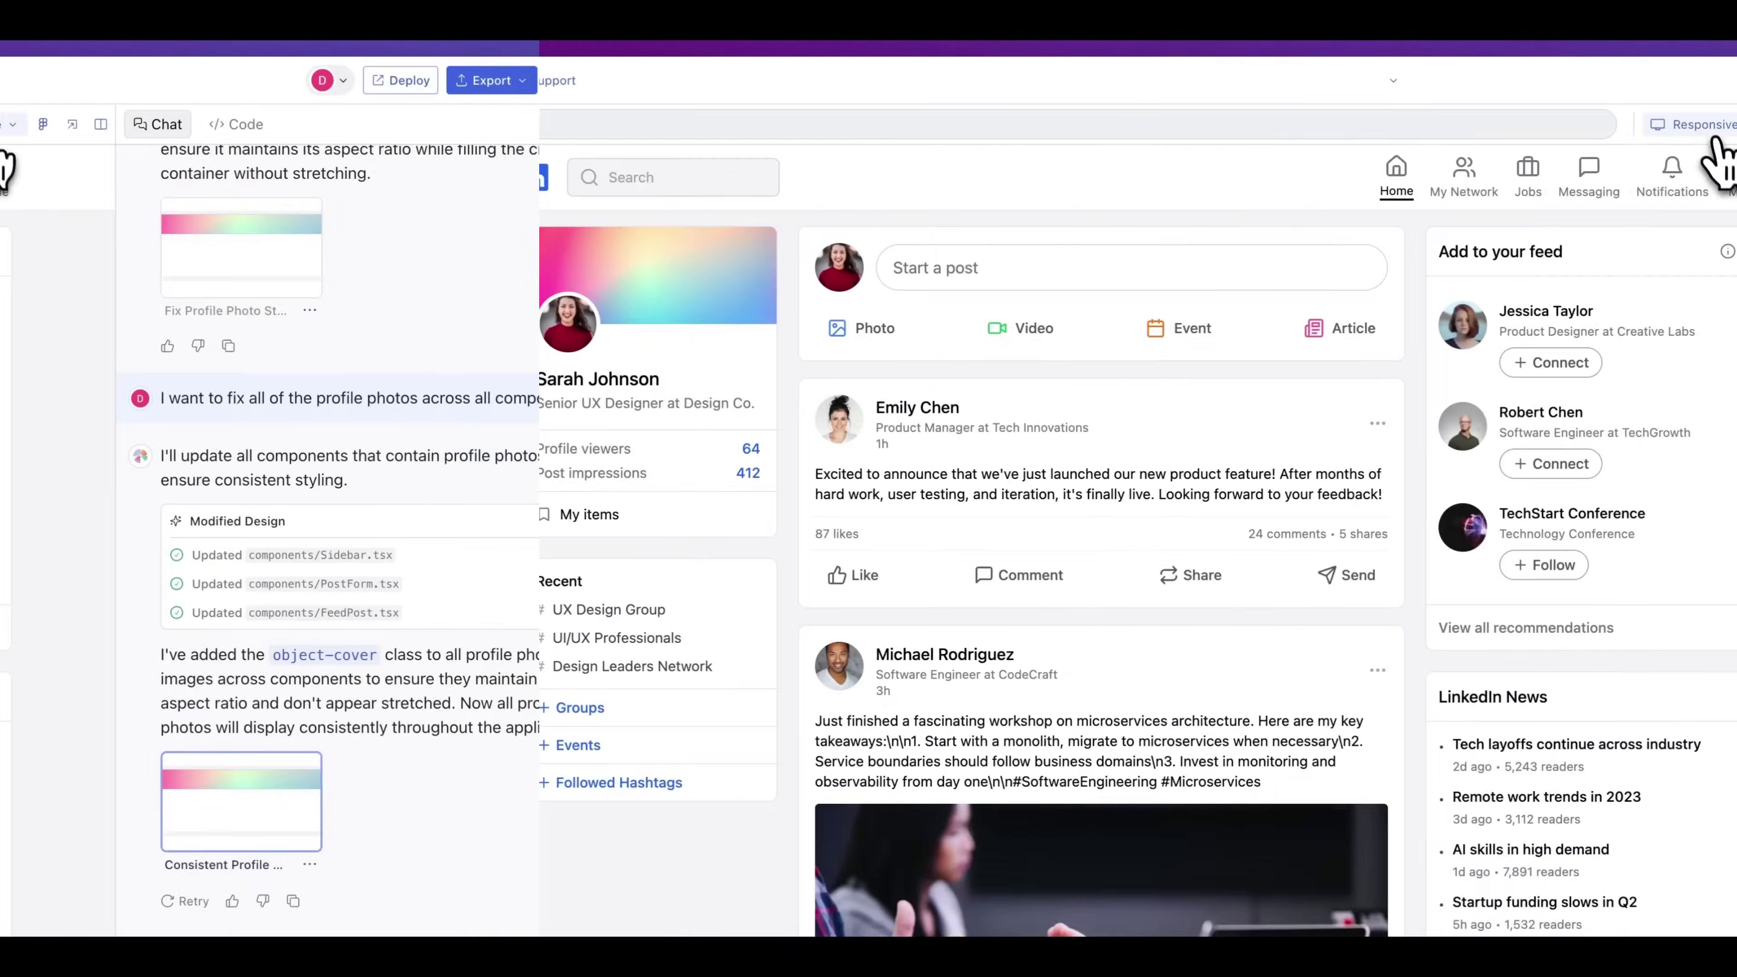
{"action": "left_click", "coordinate": [1144, 120]}
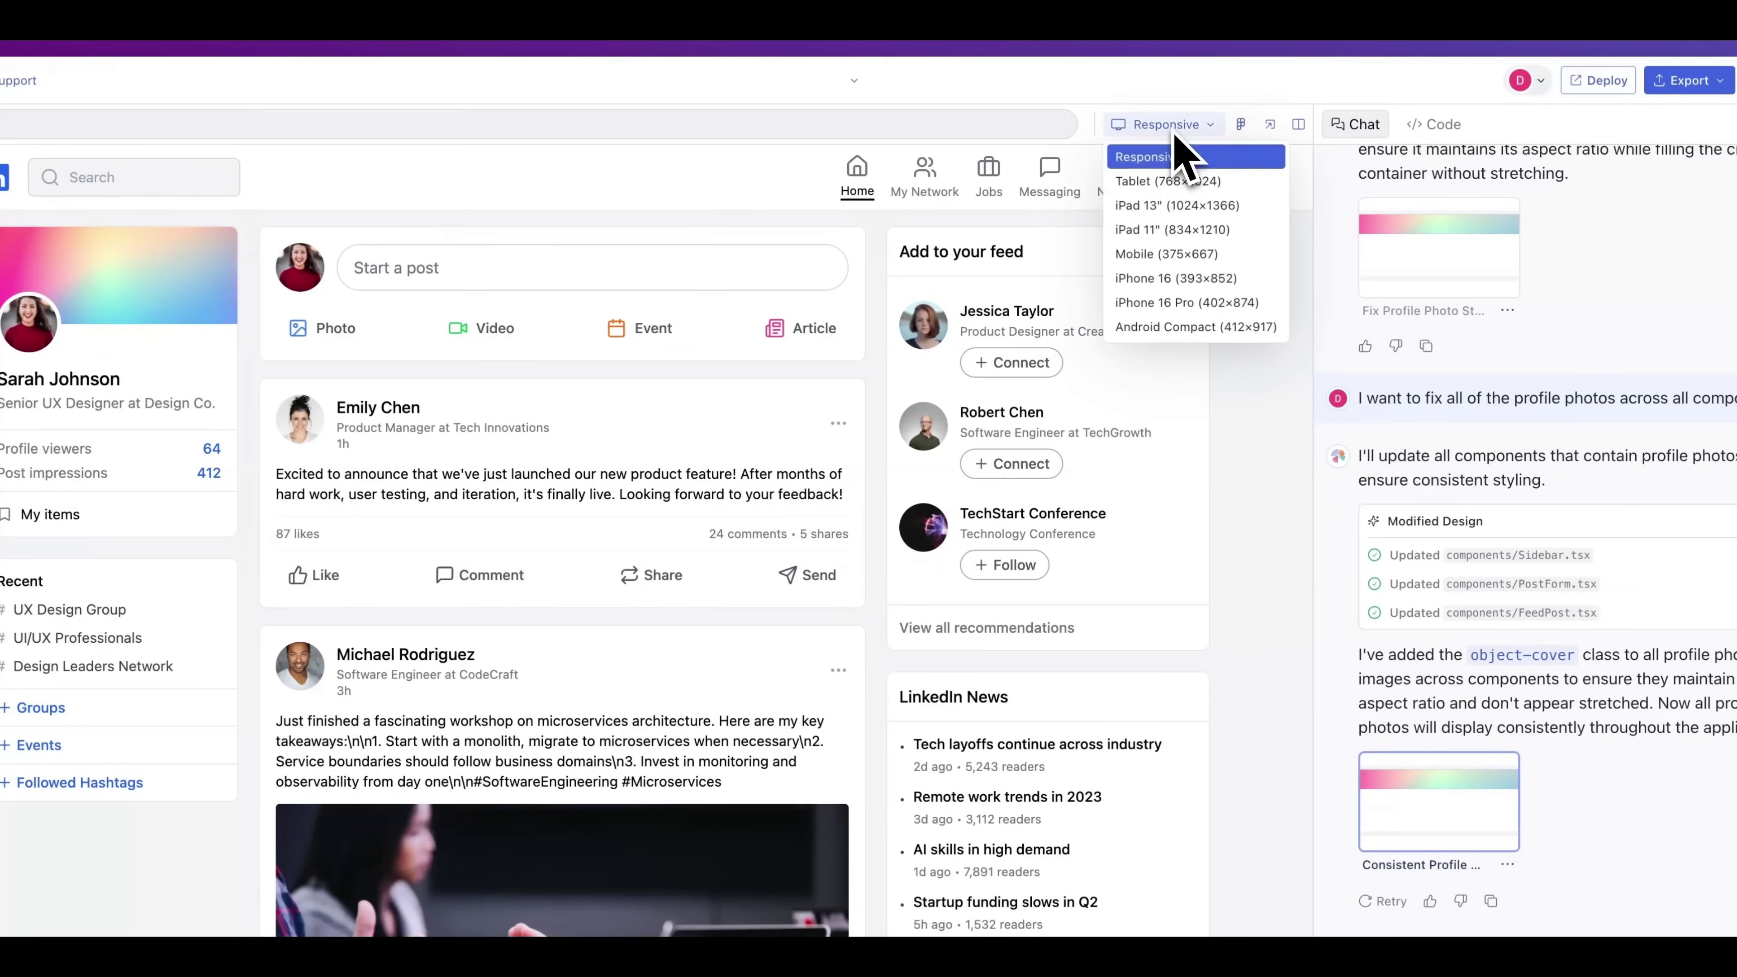
{"action": "left_click", "coordinate": [1180, 181]}
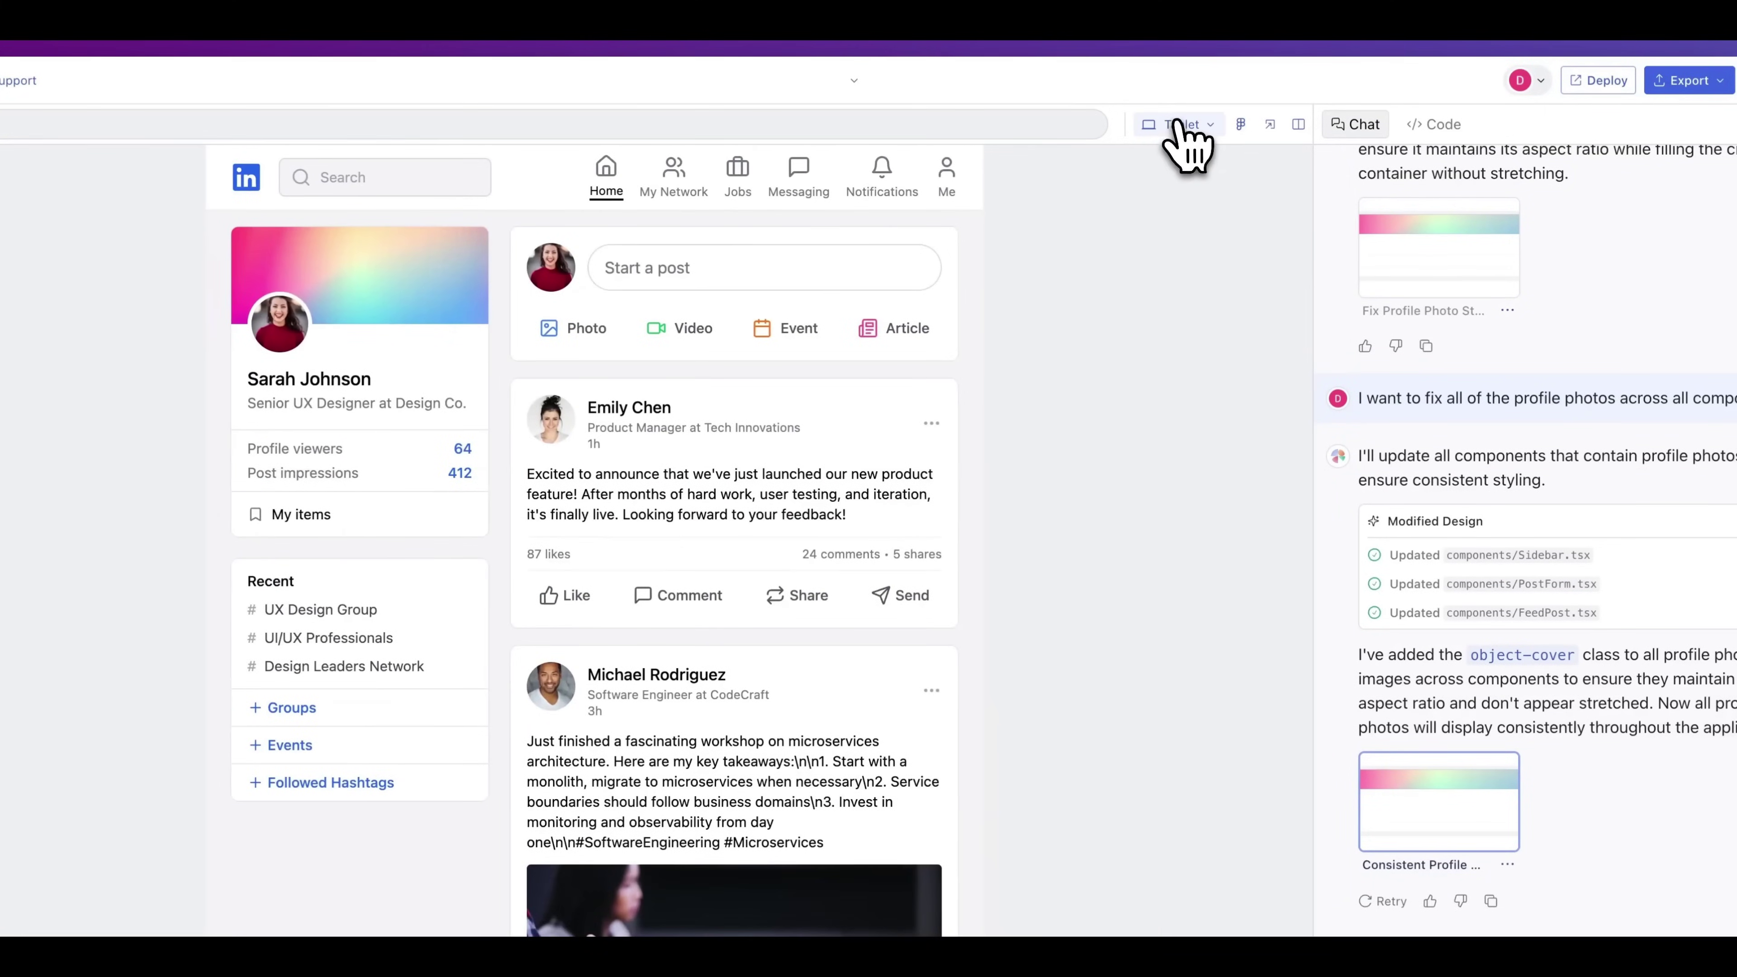
{"action": "left_click", "coordinate": [1180, 129]}
{"action": "left_click", "coordinate": [1204, 280]}
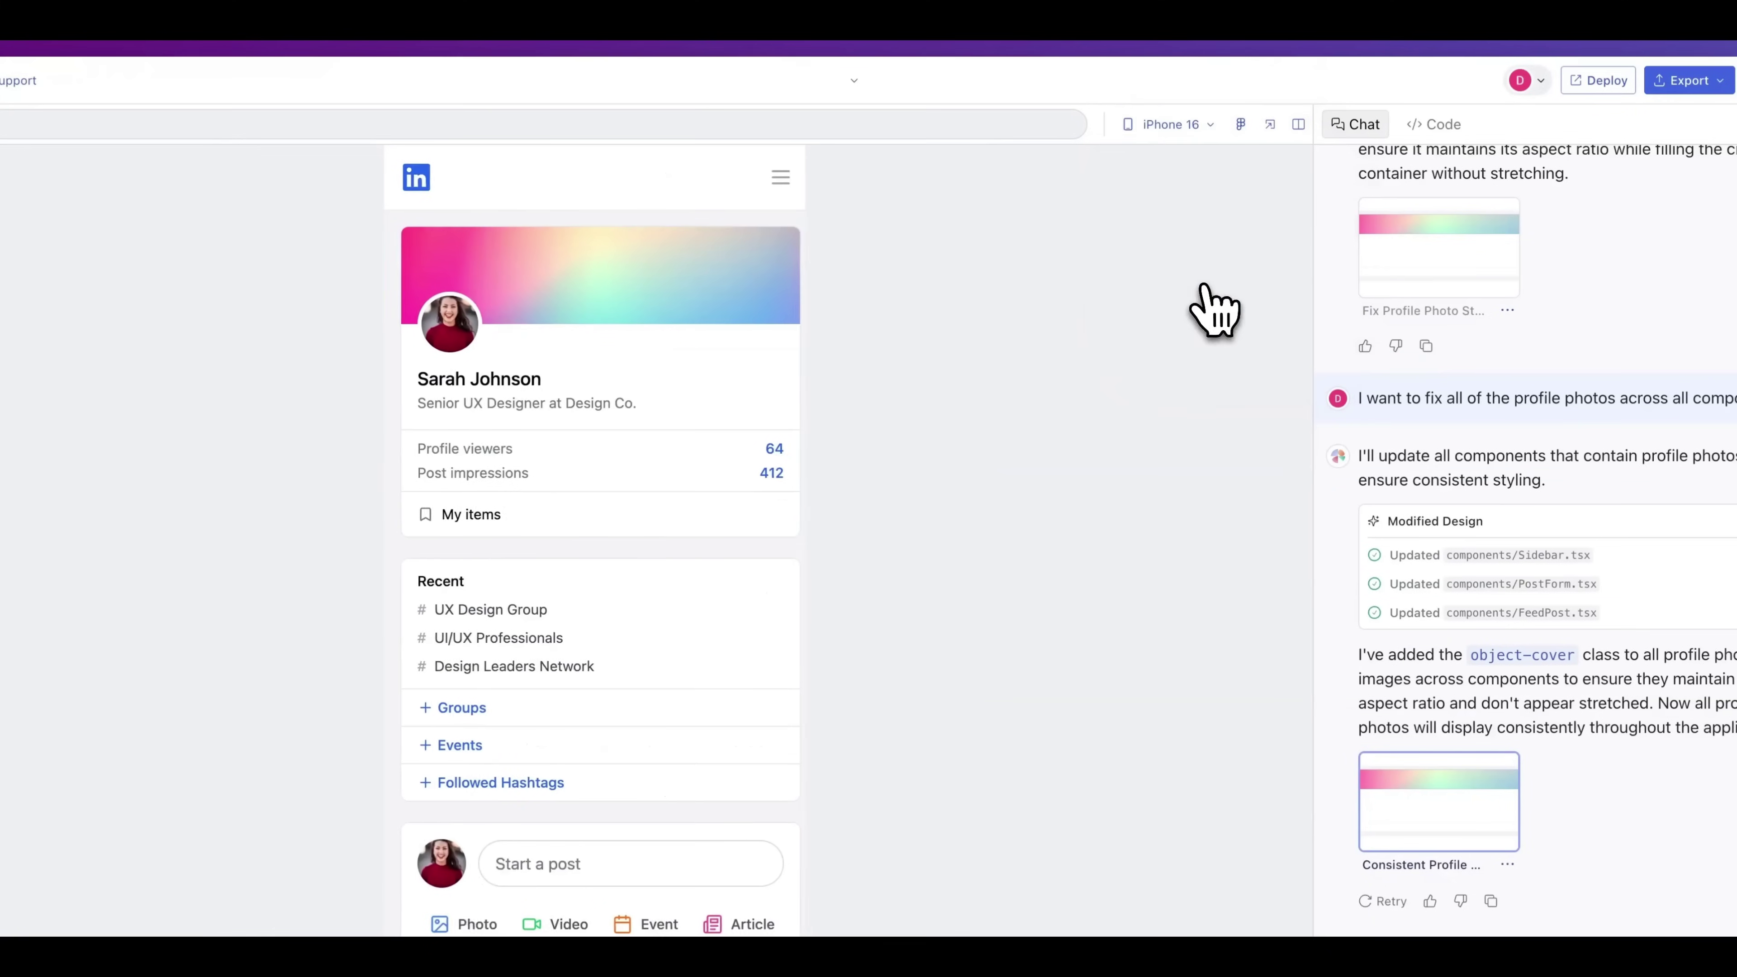
{"action": "scroll", "coordinate": [667, 570], "scroll_direction": "down", "scroll_amount": 7}
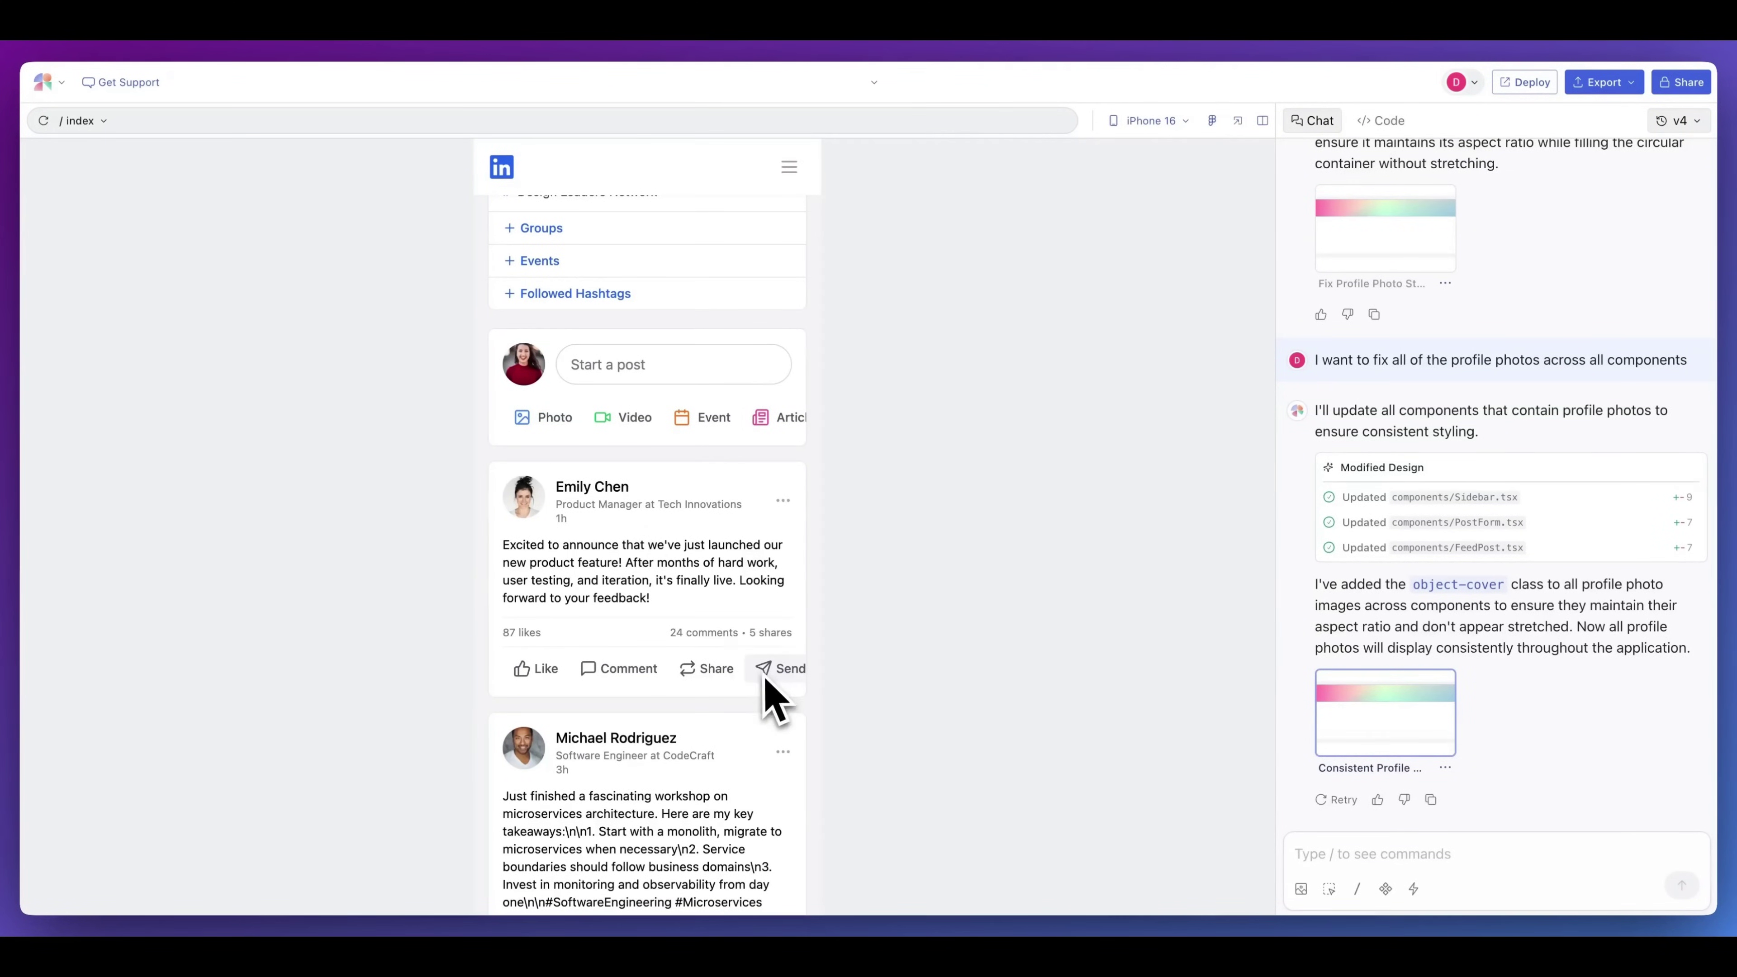
{"action": "scroll", "coordinate": [764, 650], "scroll_direction": "down", "scroll_amount": 5}
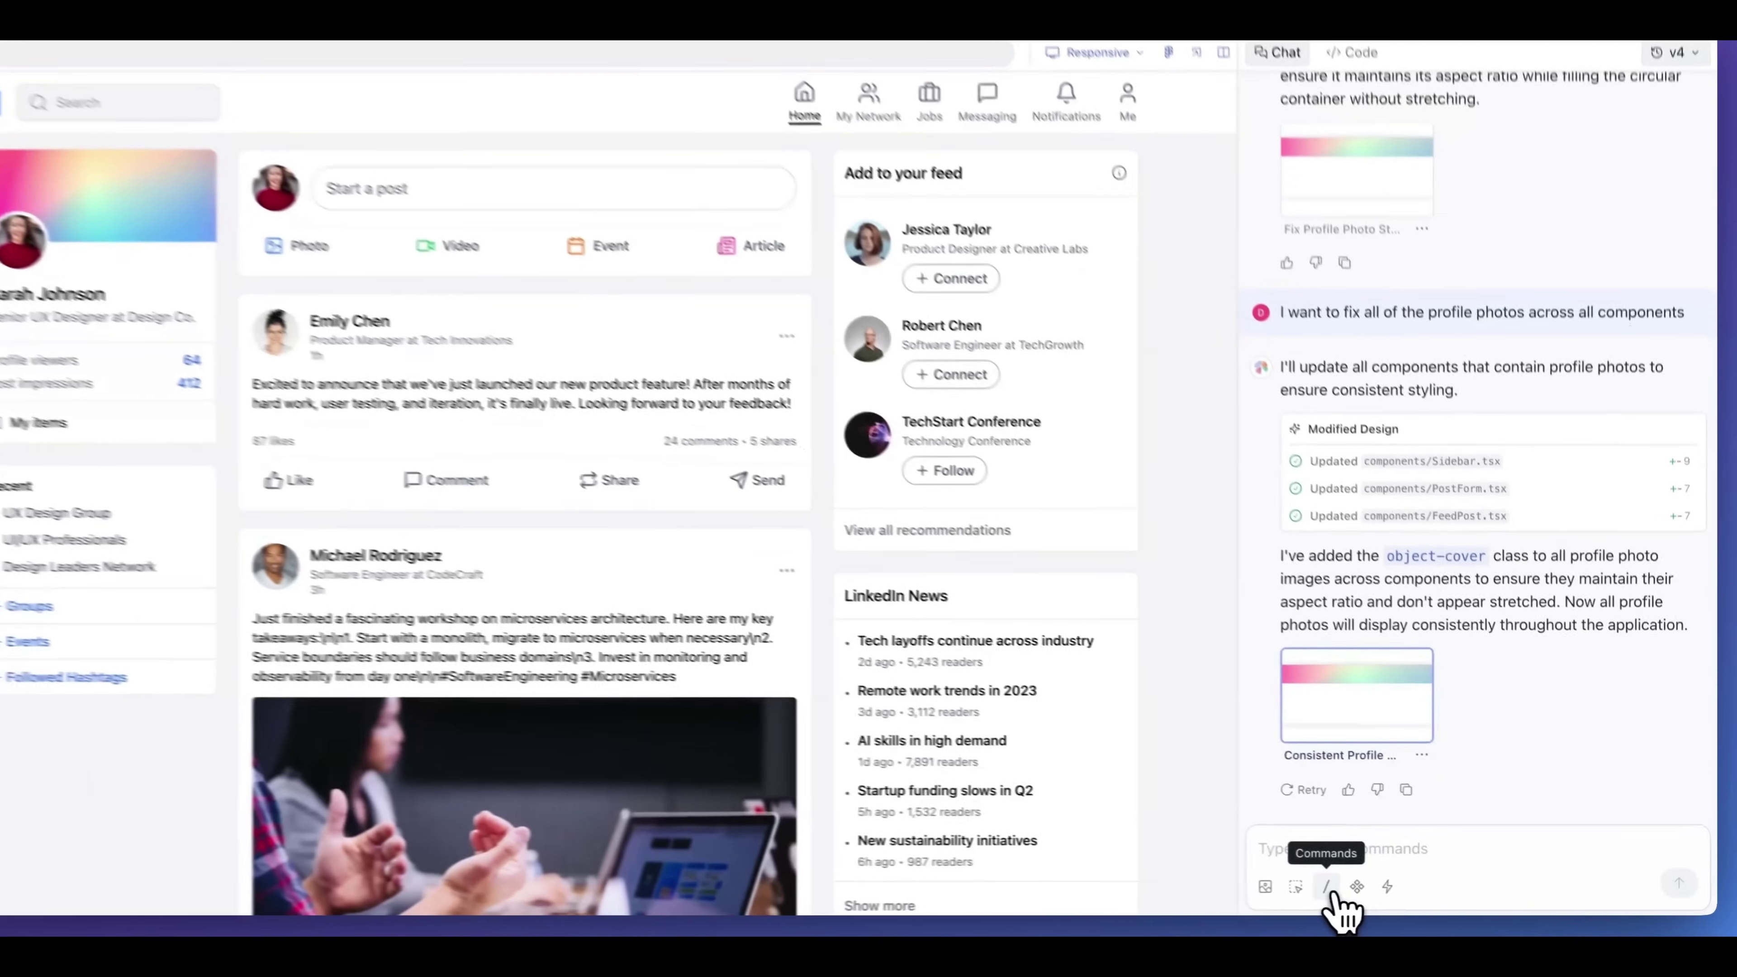
{"action": "left_click", "coordinate": [1358, 888]}
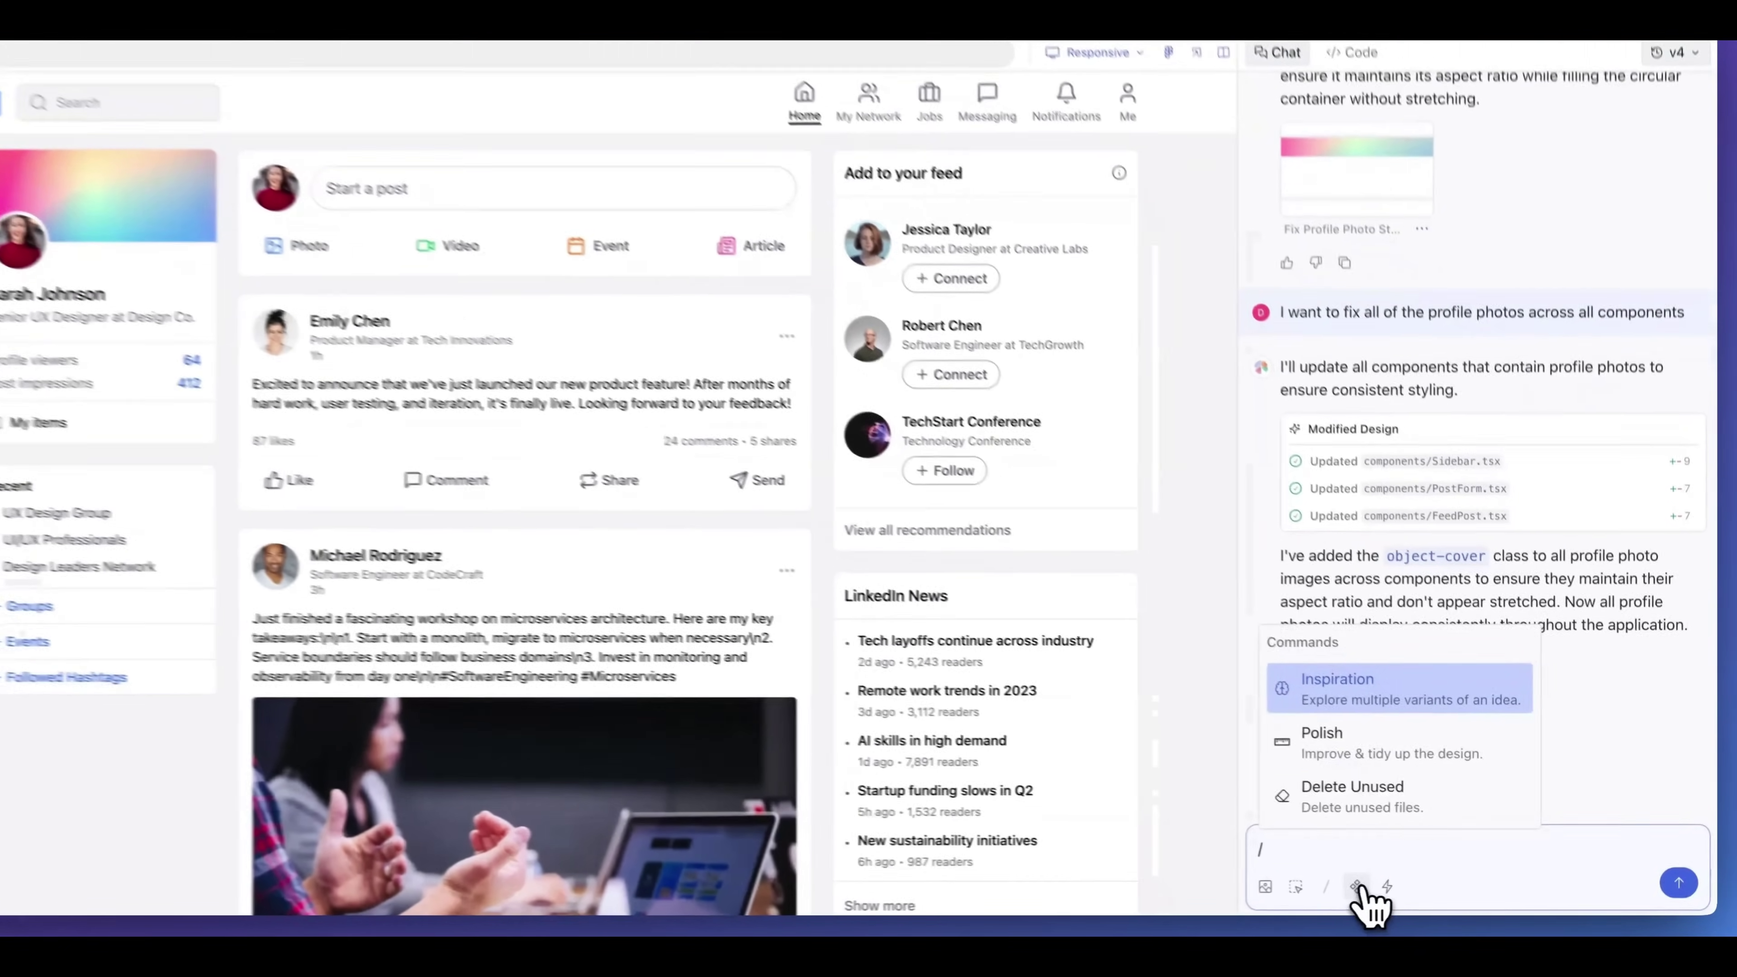
{"action": "left_click", "coordinate": [1386, 888]}
{"action": "key", "text": "BackSpace"}
{"action": "key", "text": "BackSpace"}
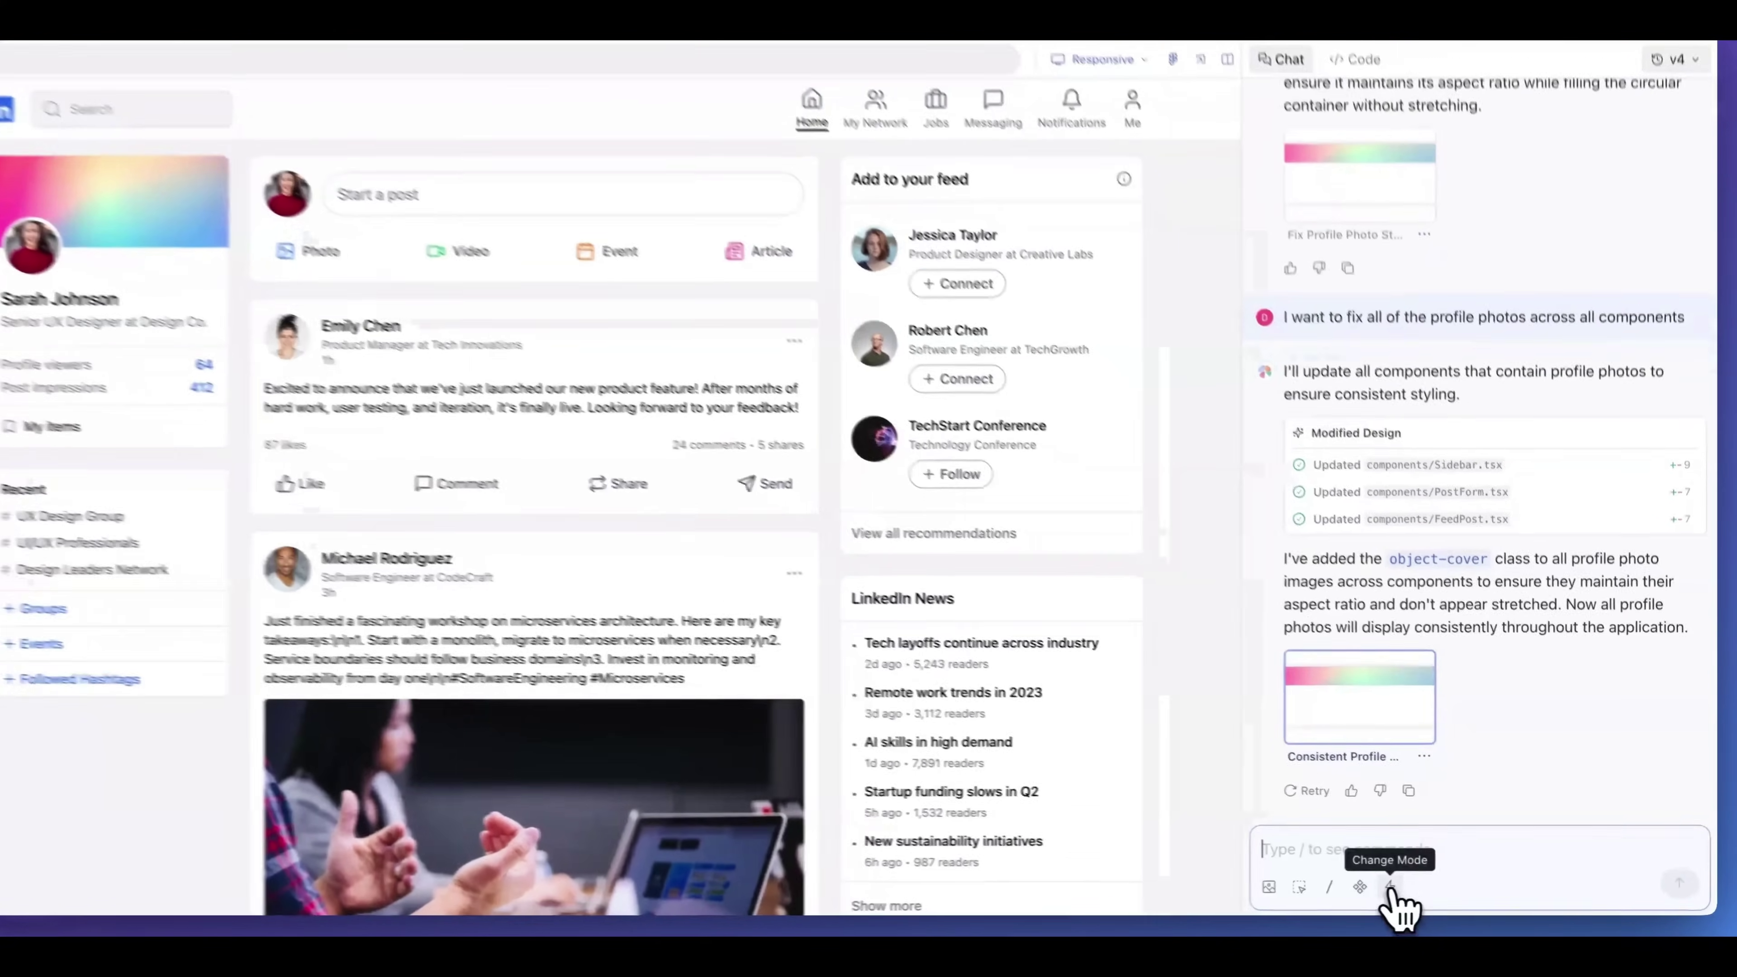
{"action": "left_click", "coordinate": [1391, 887]}
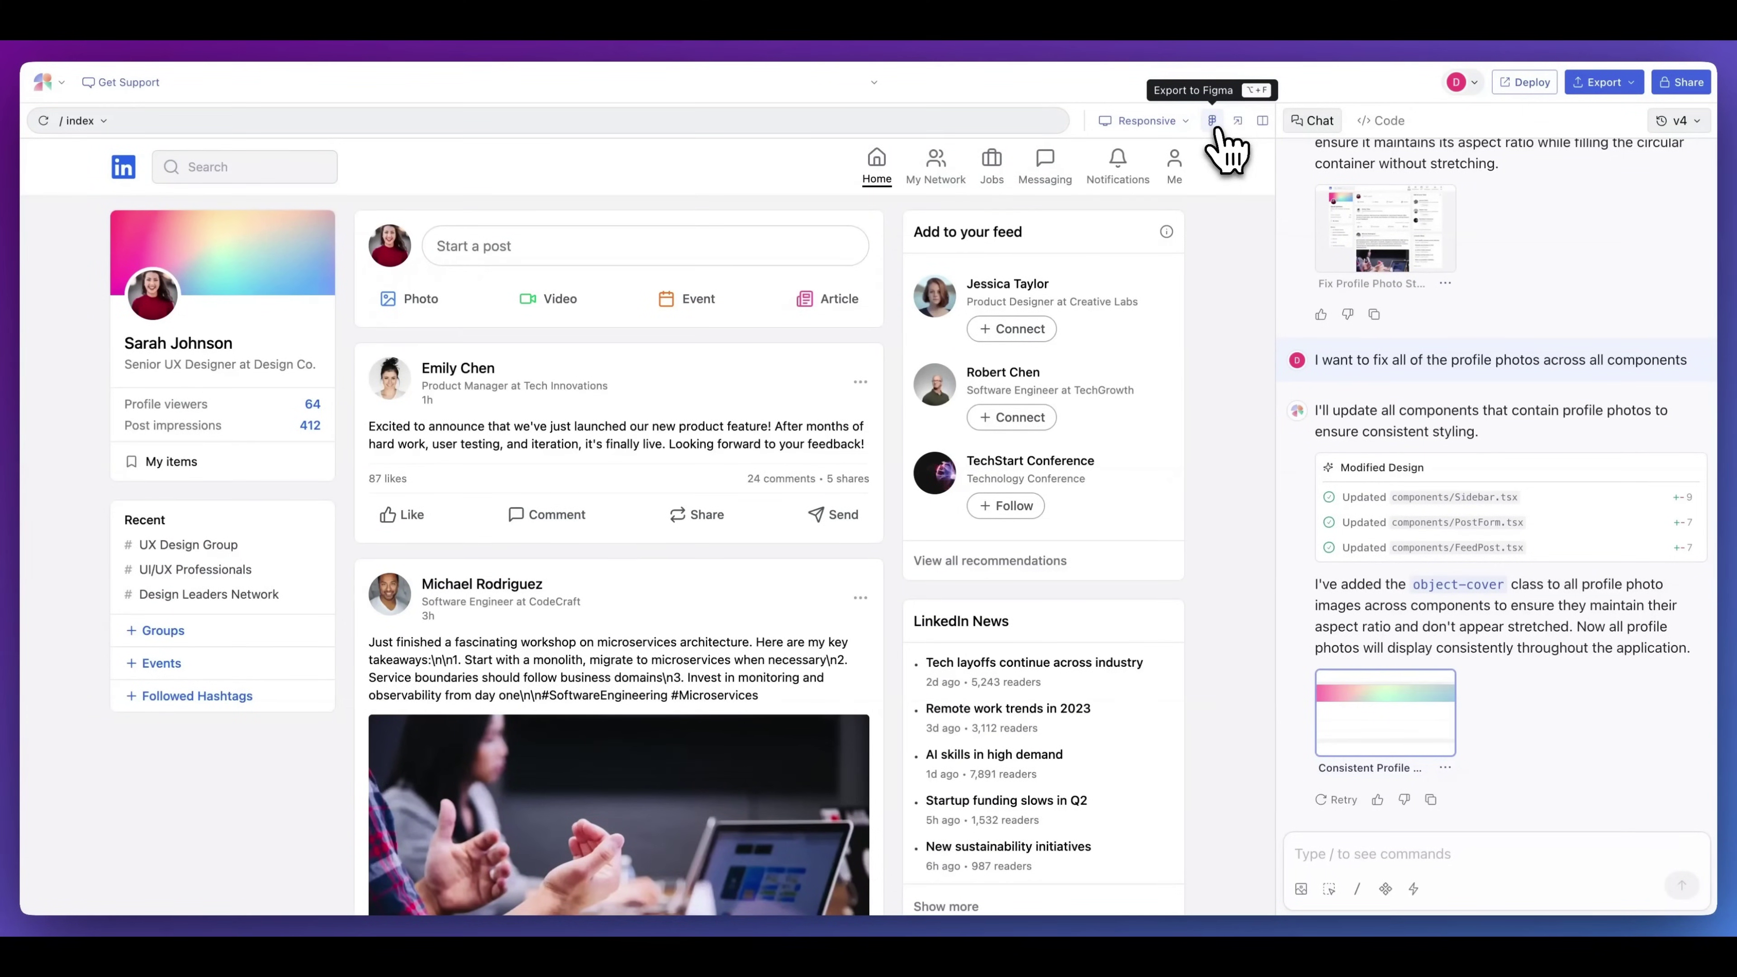
Check the Figma export layer ID, then show the Figma, GitHub sync and code zip export options
{"action": "left_click", "coordinate": [1213, 123]}
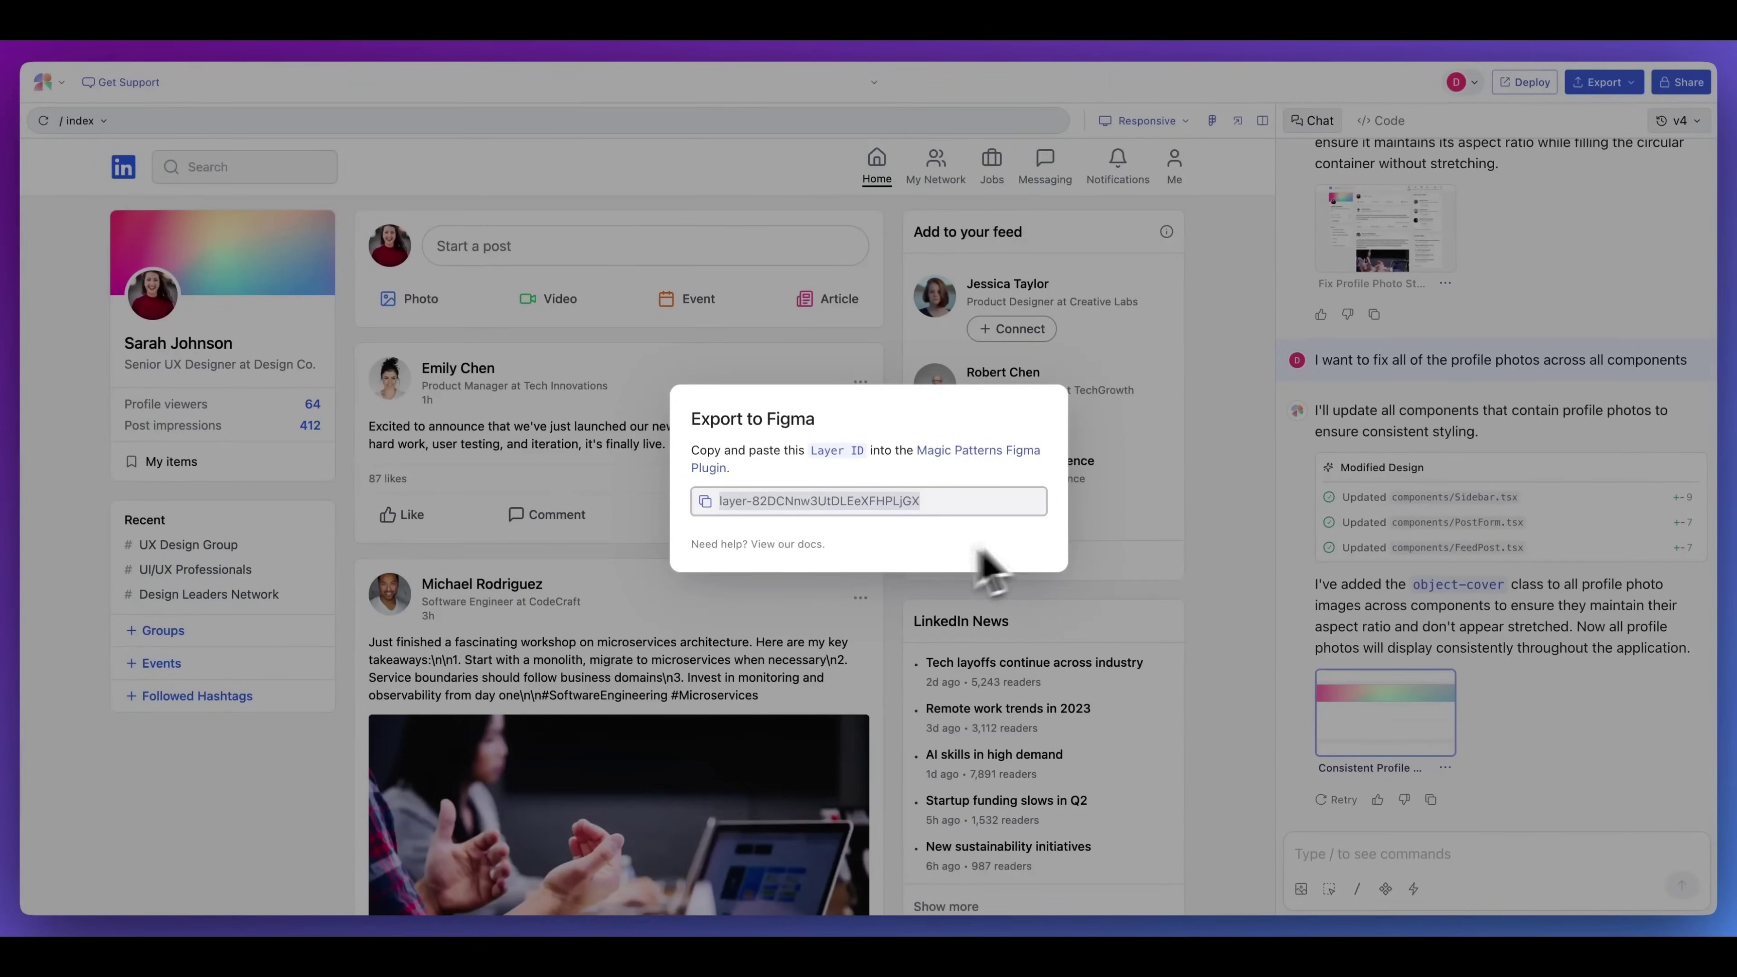
{"action": "left_click", "coordinate": [1190, 527]}
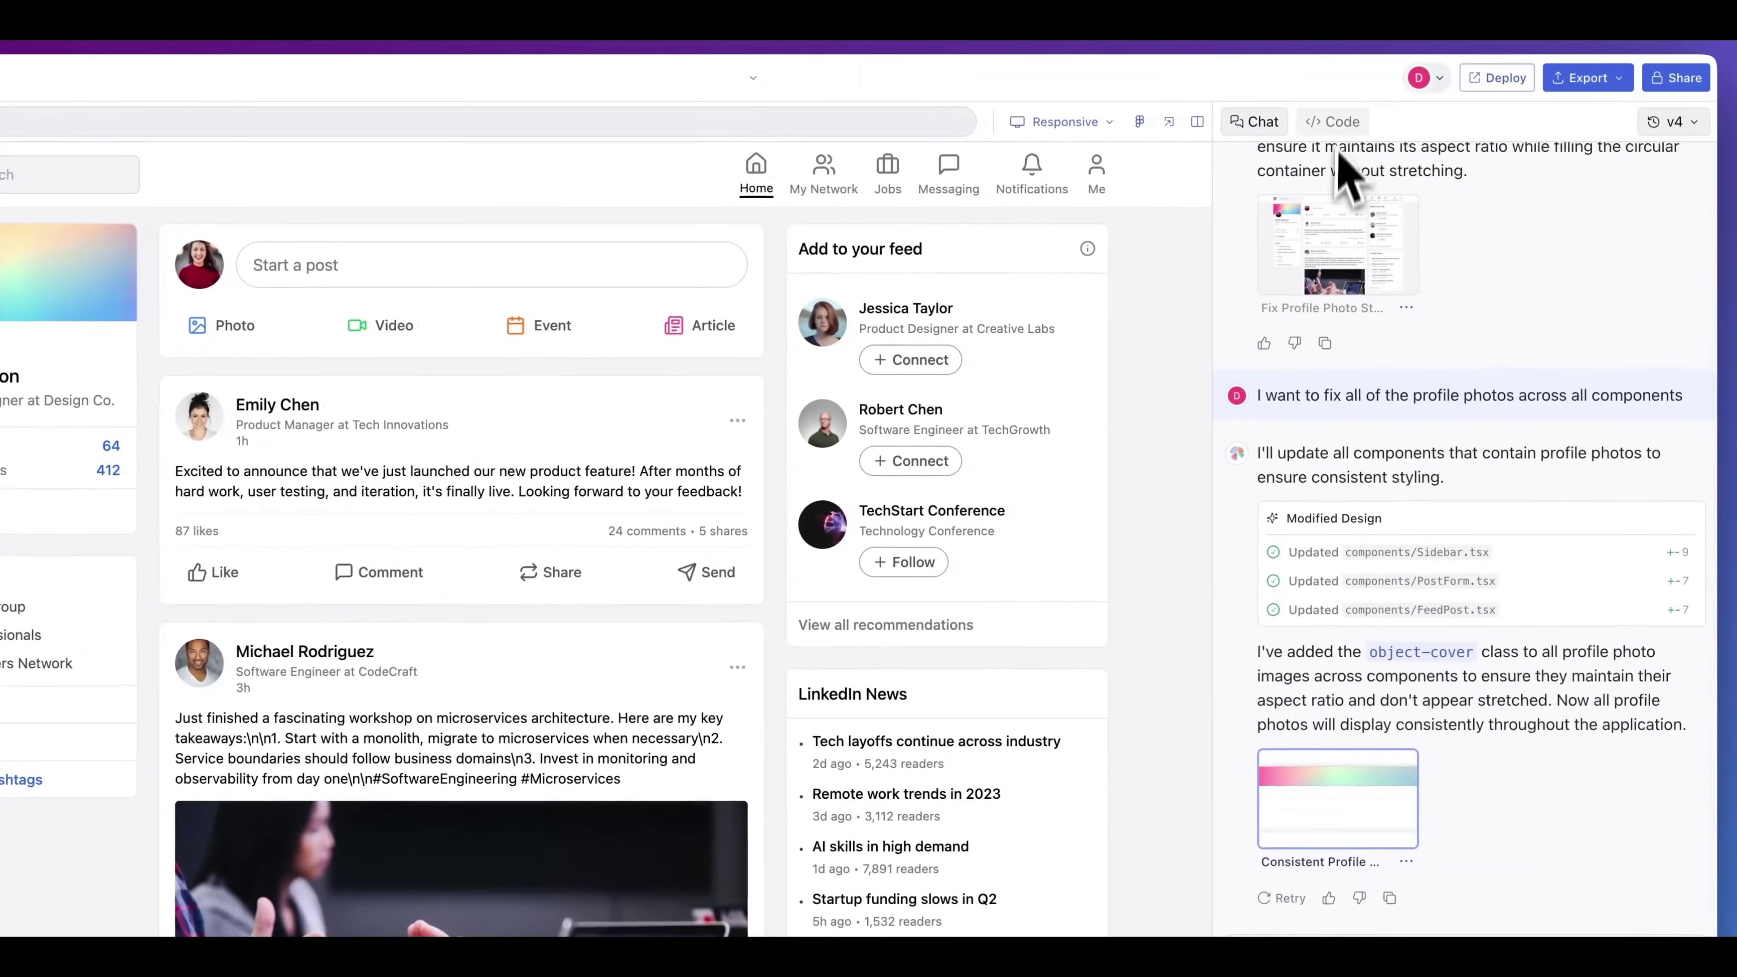
{"action": "left_click", "coordinate": [1586, 77]}
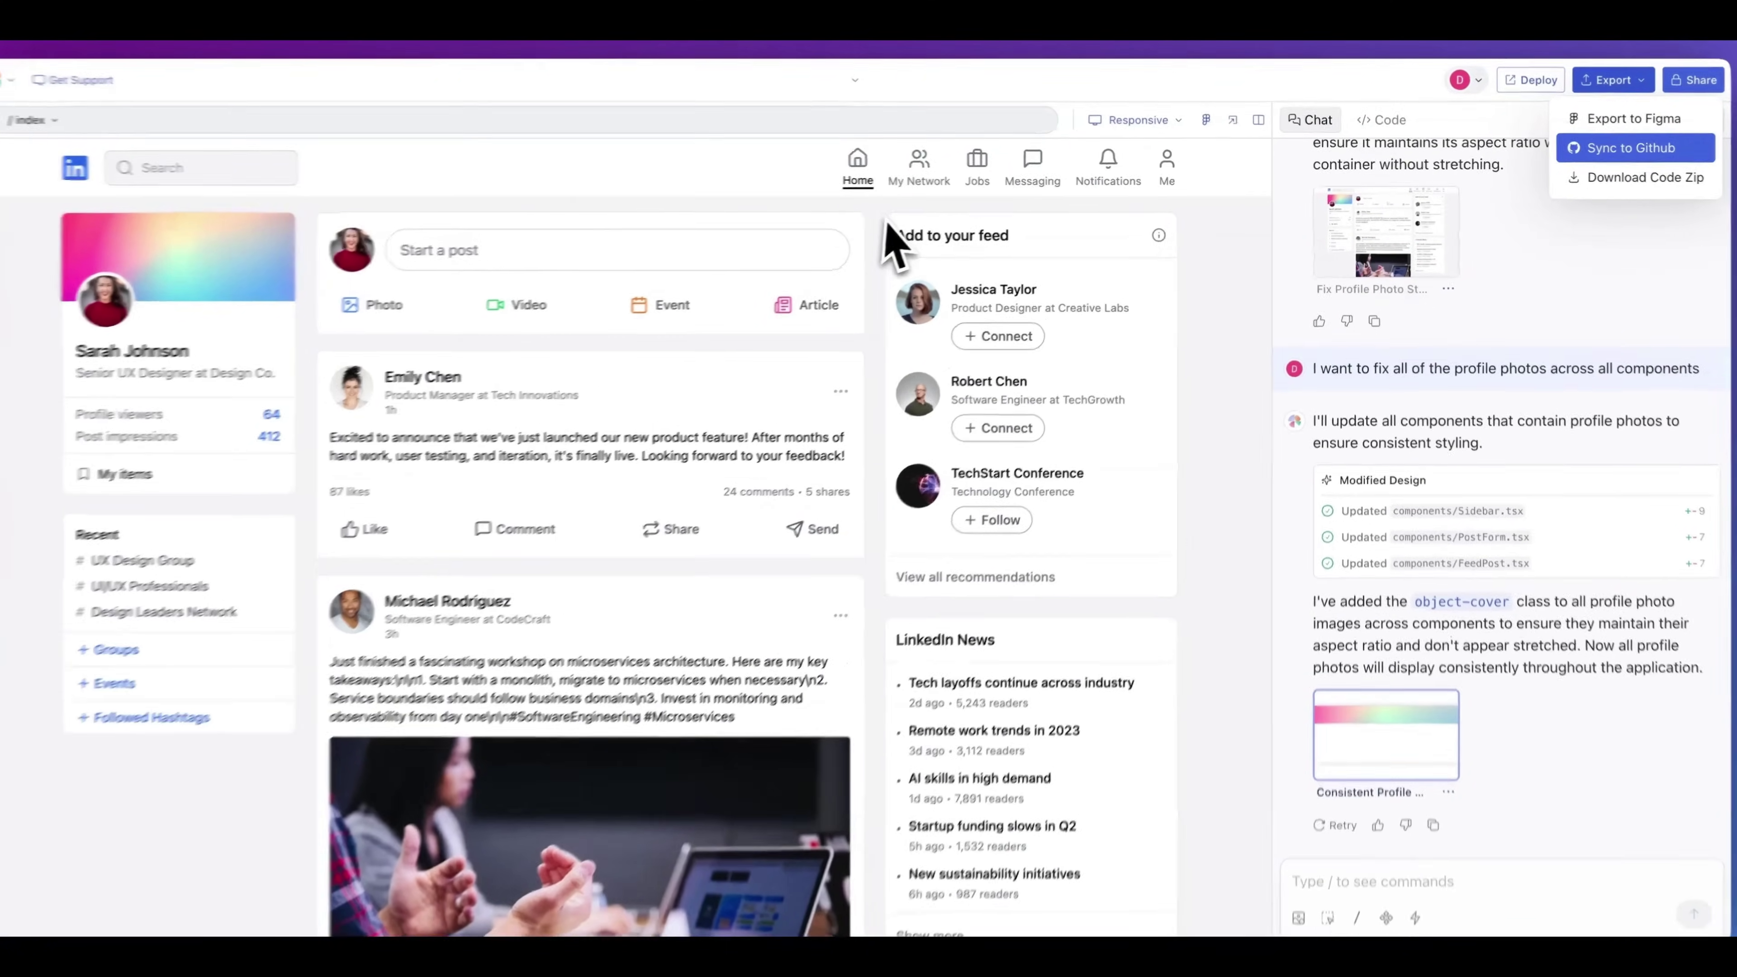
Send the LinkedIn clone design to the FurniCraft - E-Commerce Shop project canvas
{"action": "left_click", "coordinate": [906, 222]}
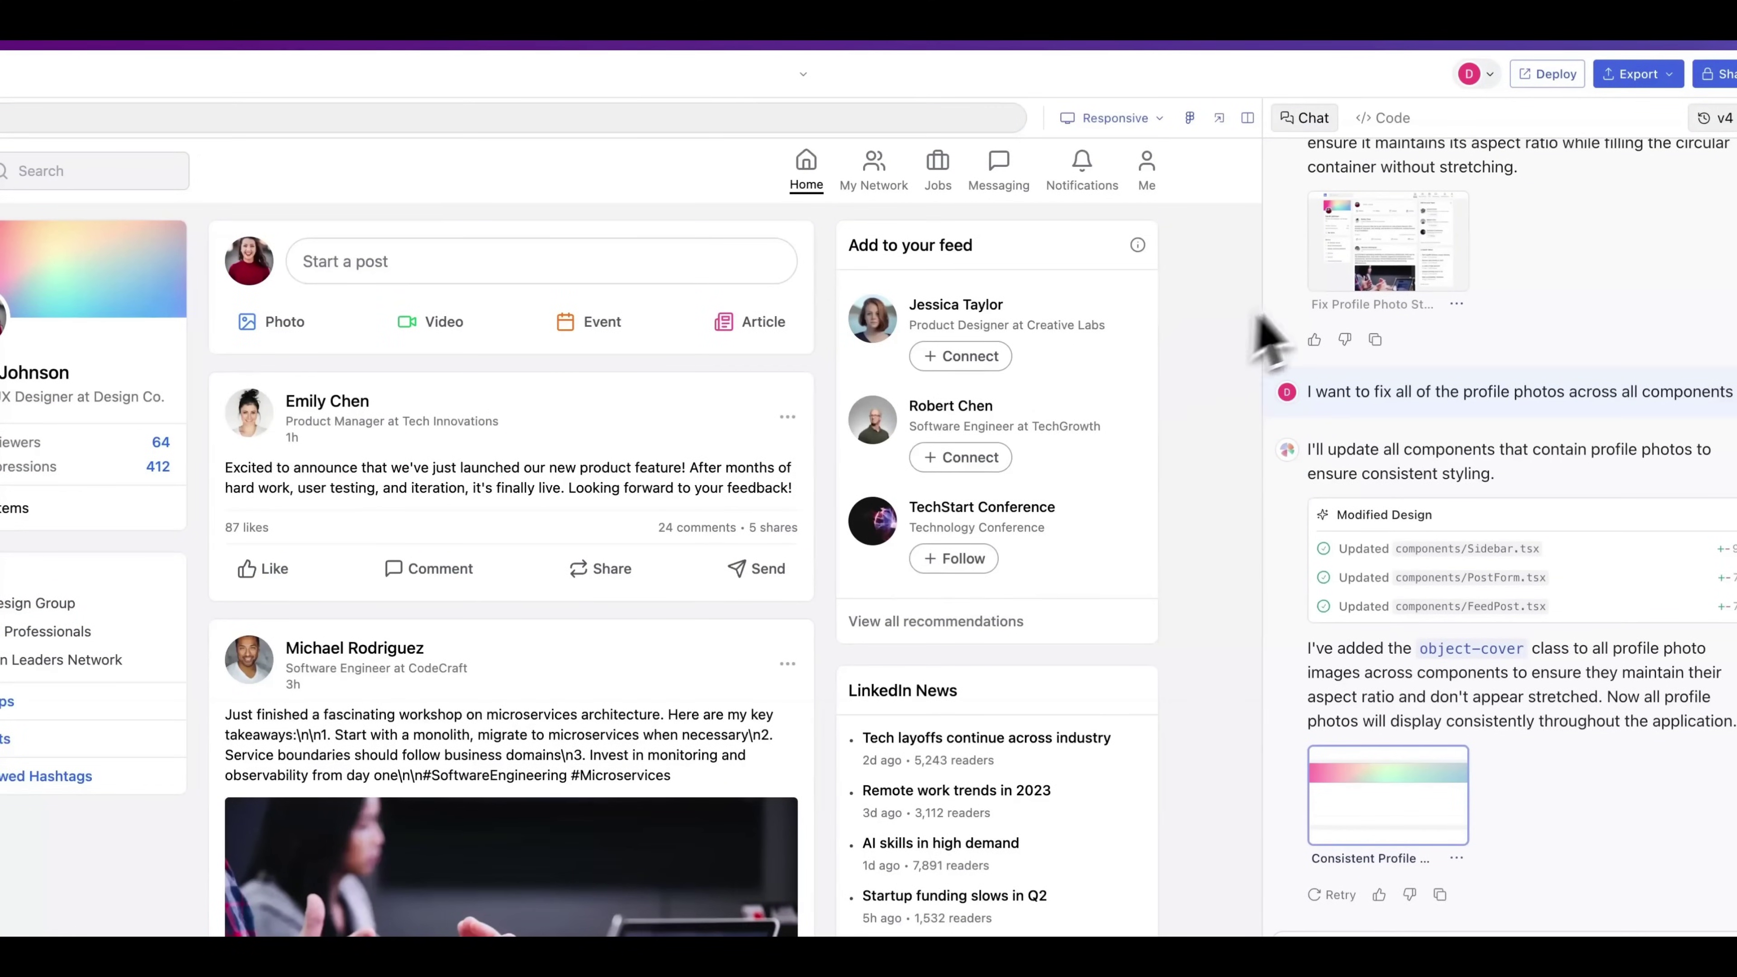
{"action": "left_click", "coordinate": [803, 73]}
{"action": "scroll", "coordinate": [680, 542], "scroll_direction": "down", "scroll_amount": 3}
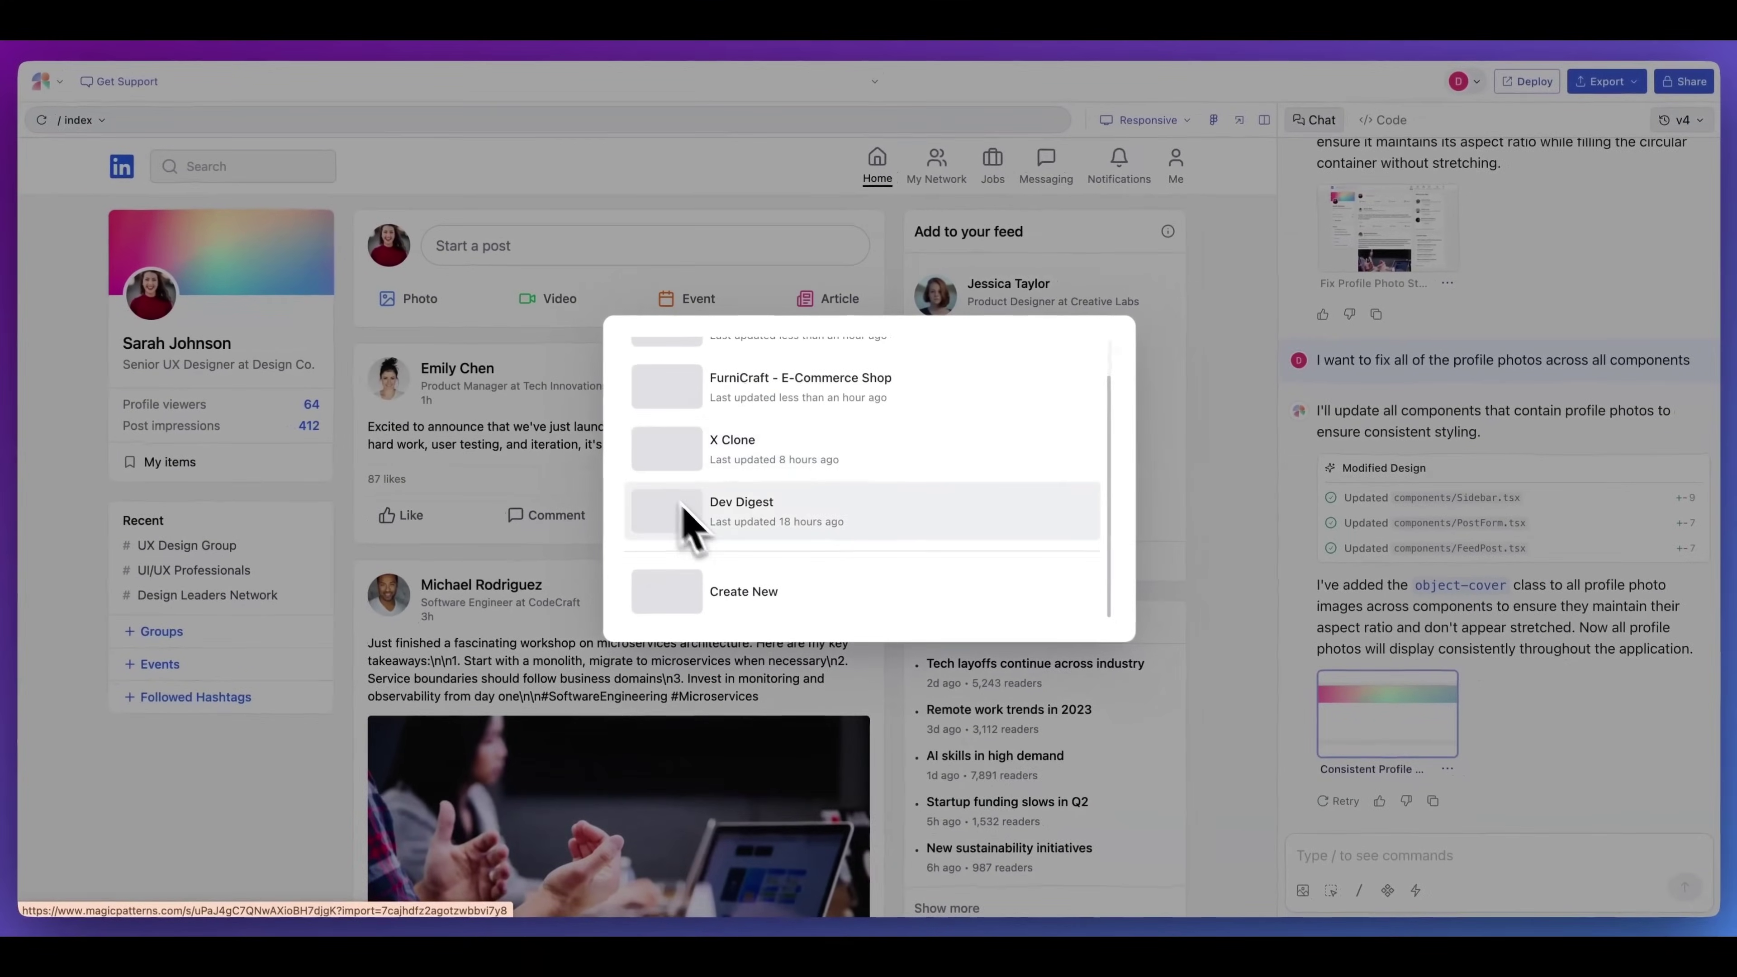
{"action": "scroll", "coordinate": [711, 582], "scroll_direction": "up", "scroll_amount": 3}
{"action": "left_click", "coordinate": [803, 458]}
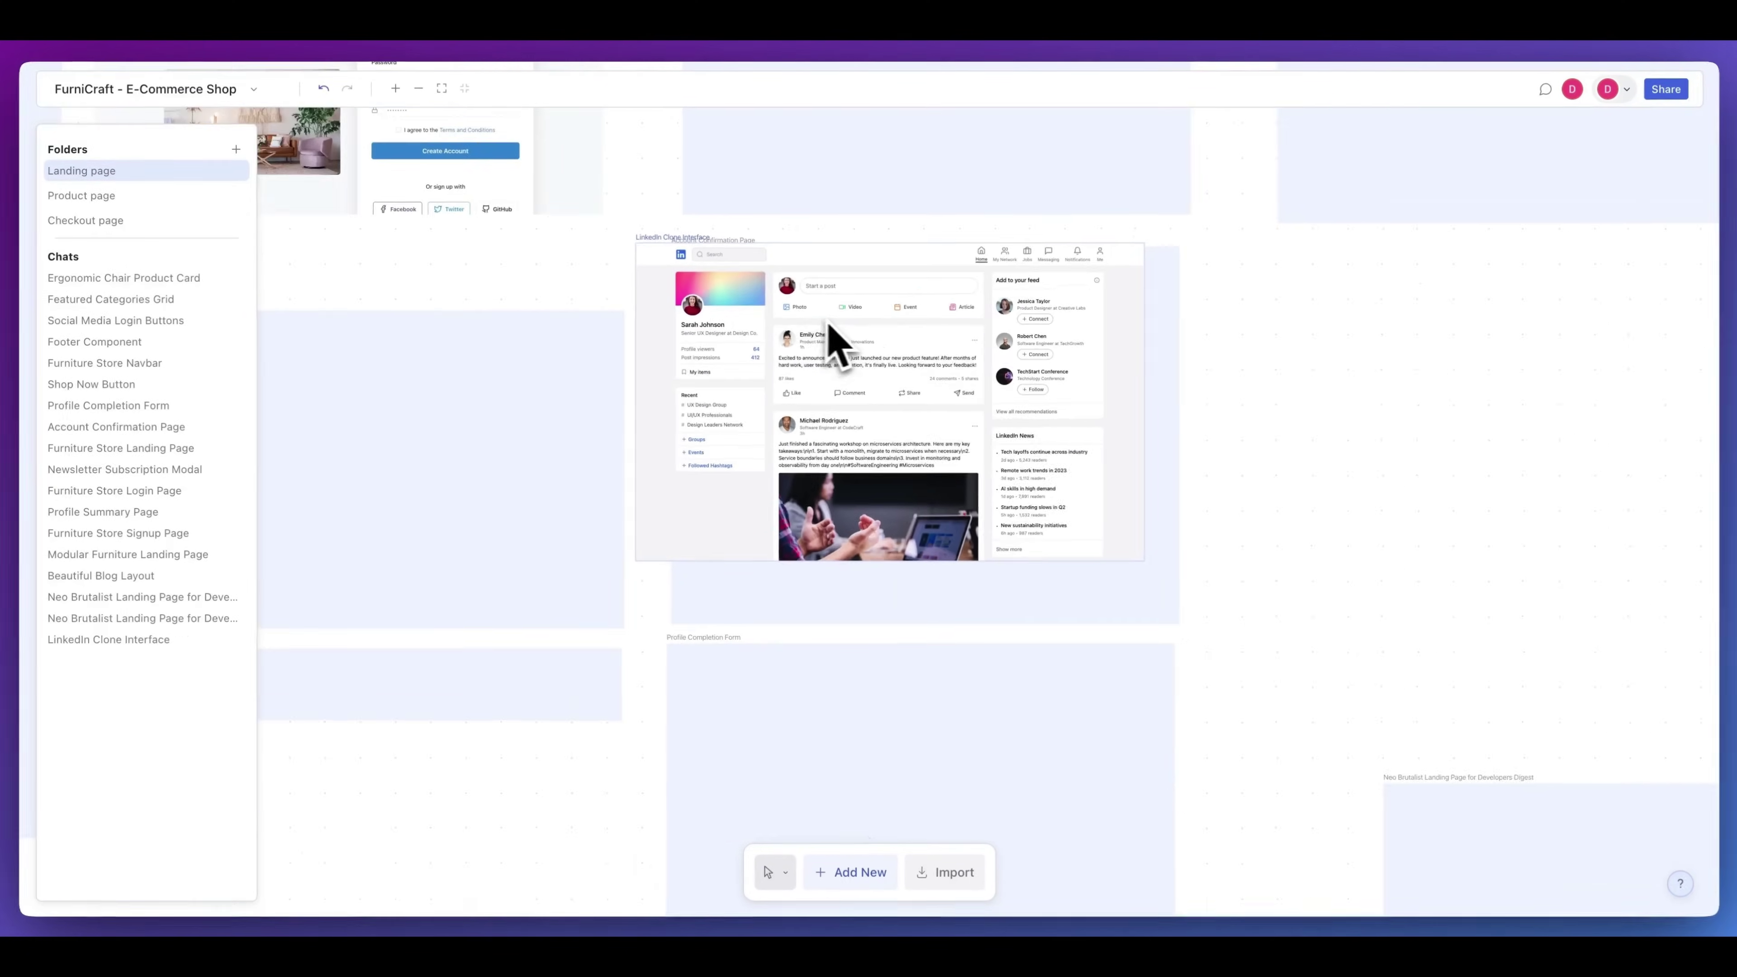
Place the LinkedIn clone screen beside the blog layouts and select the Newsletter Subscription Modal screen
{"action": "mouse_move", "coordinate": [891, 345]}
{"action": "left_mouse_down"}
{"action": "mouse_move", "coordinate": [947, 330]}
{"action": "mouse_move", "coordinate": [574, 400]}
{"action": "mouse_move", "coordinate": [313, 308]}
{"action": "left_mouse_up"}
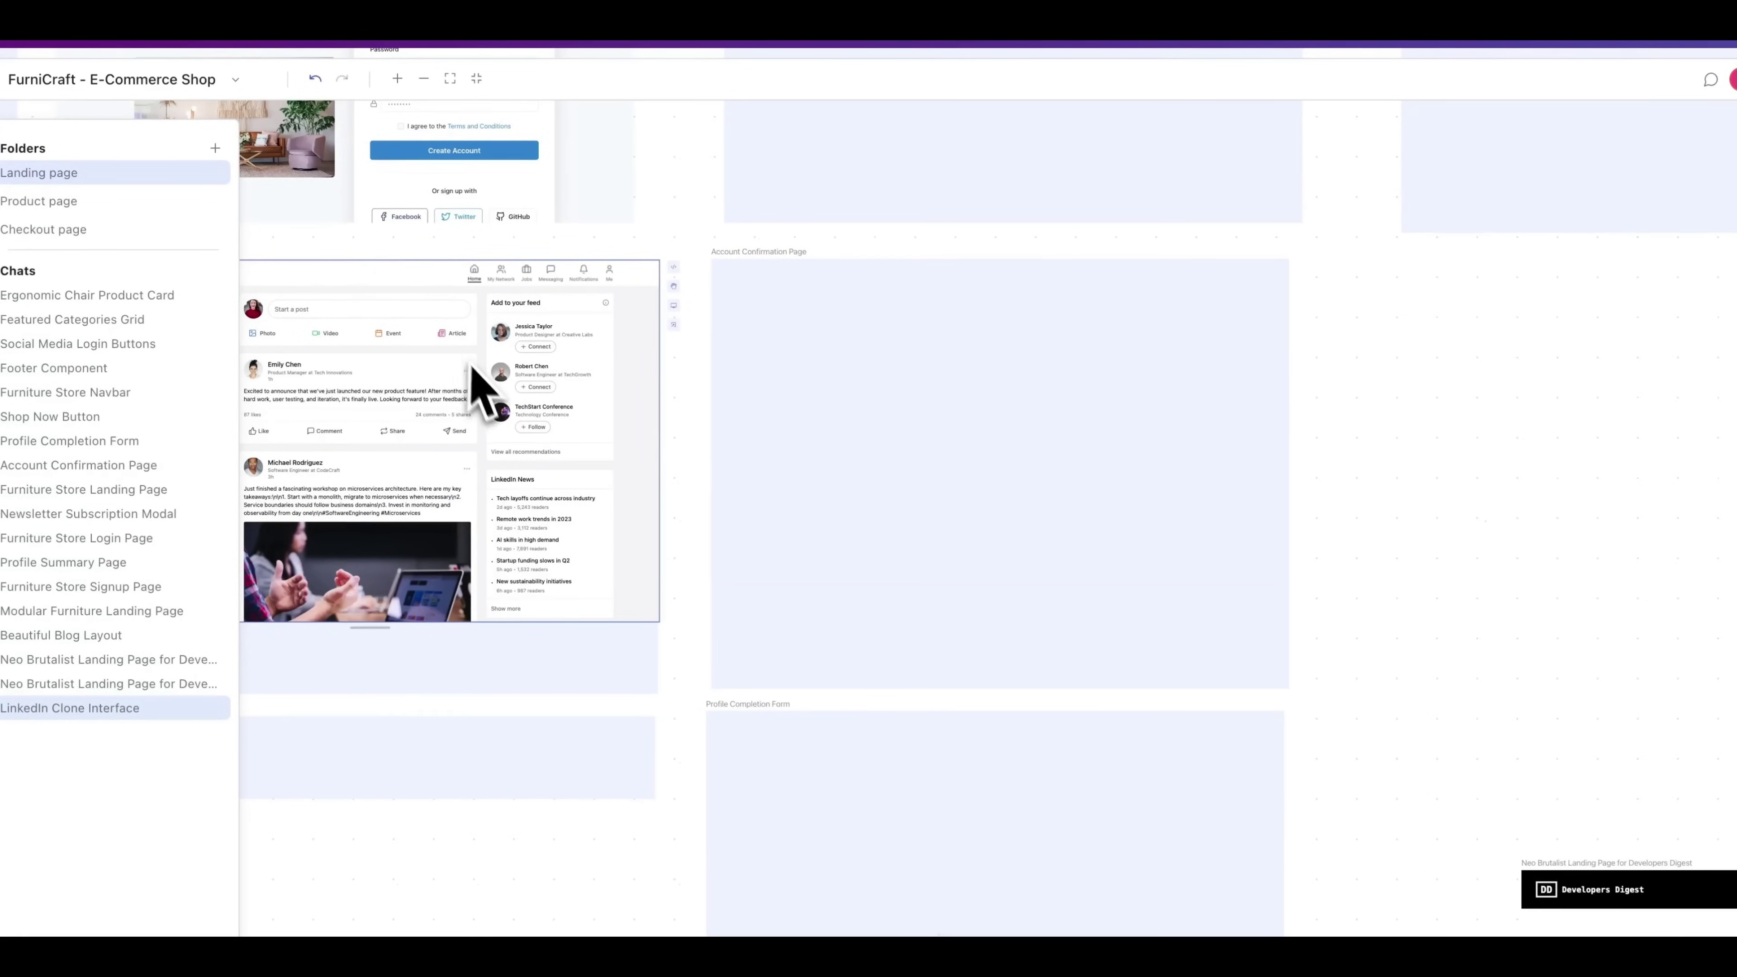
{"action": "scroll", "coordinate": [473, 388], "scroll_direction": "down", "scroll_amount": 2}
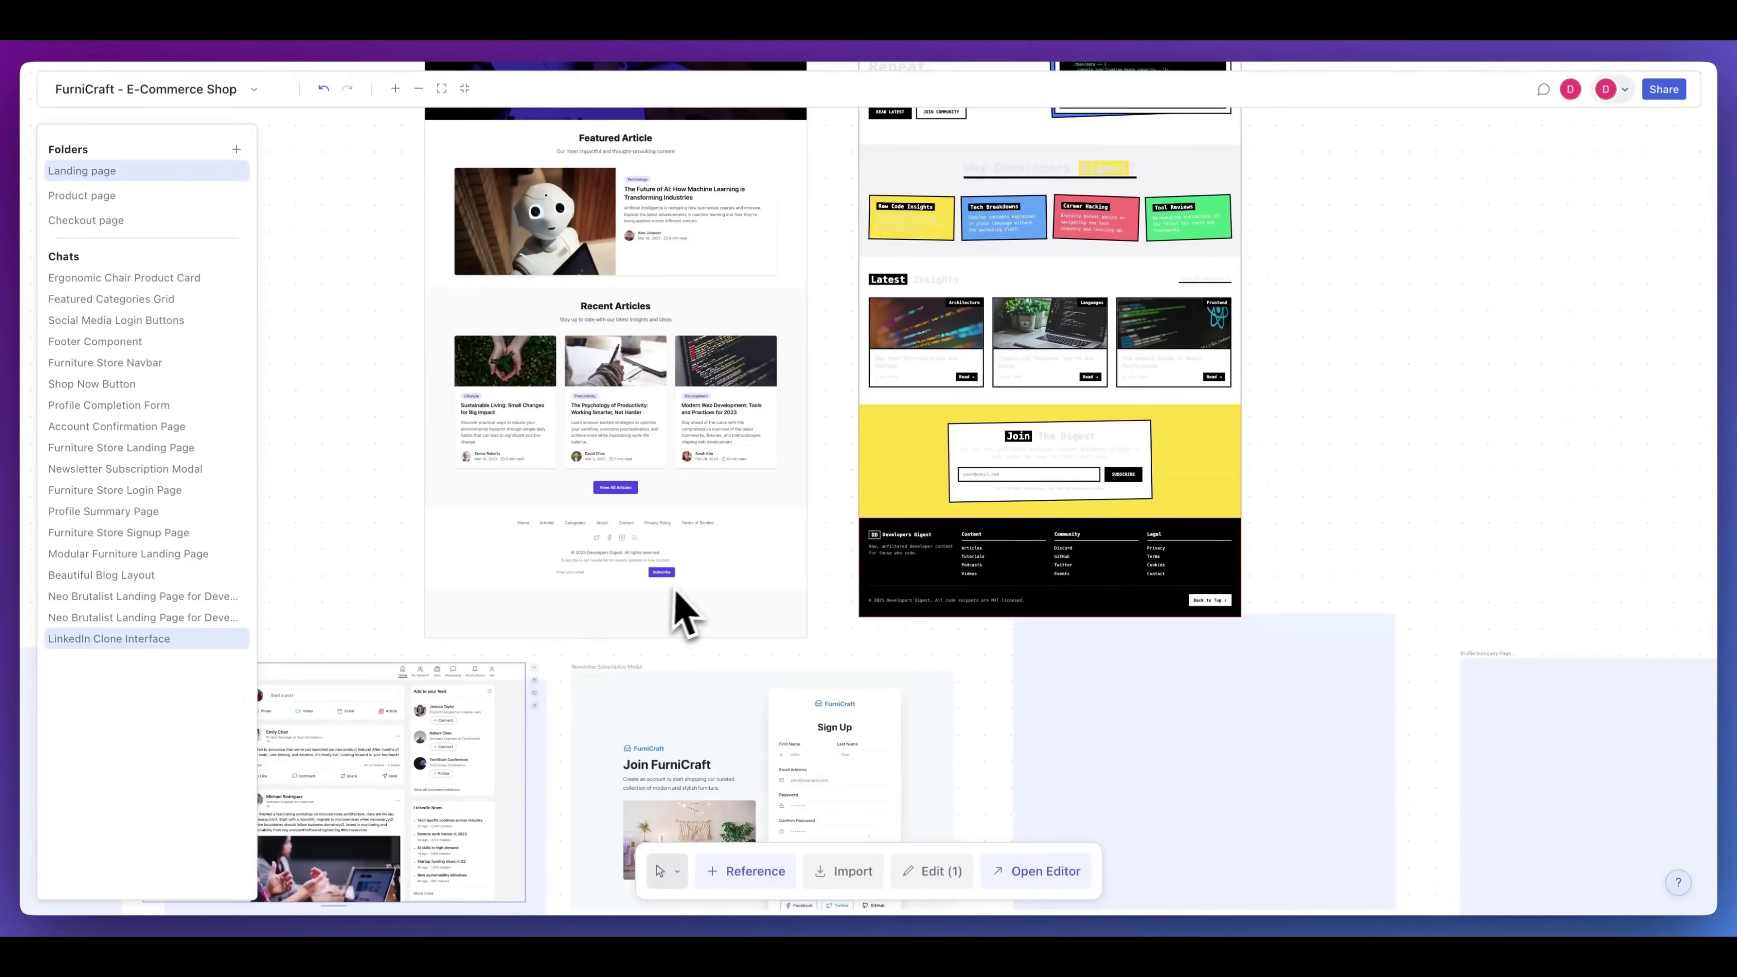
{"action": "scroll", "coordinate": [686, 590], "scroll_direction": "down", "scroll_amount": 5}
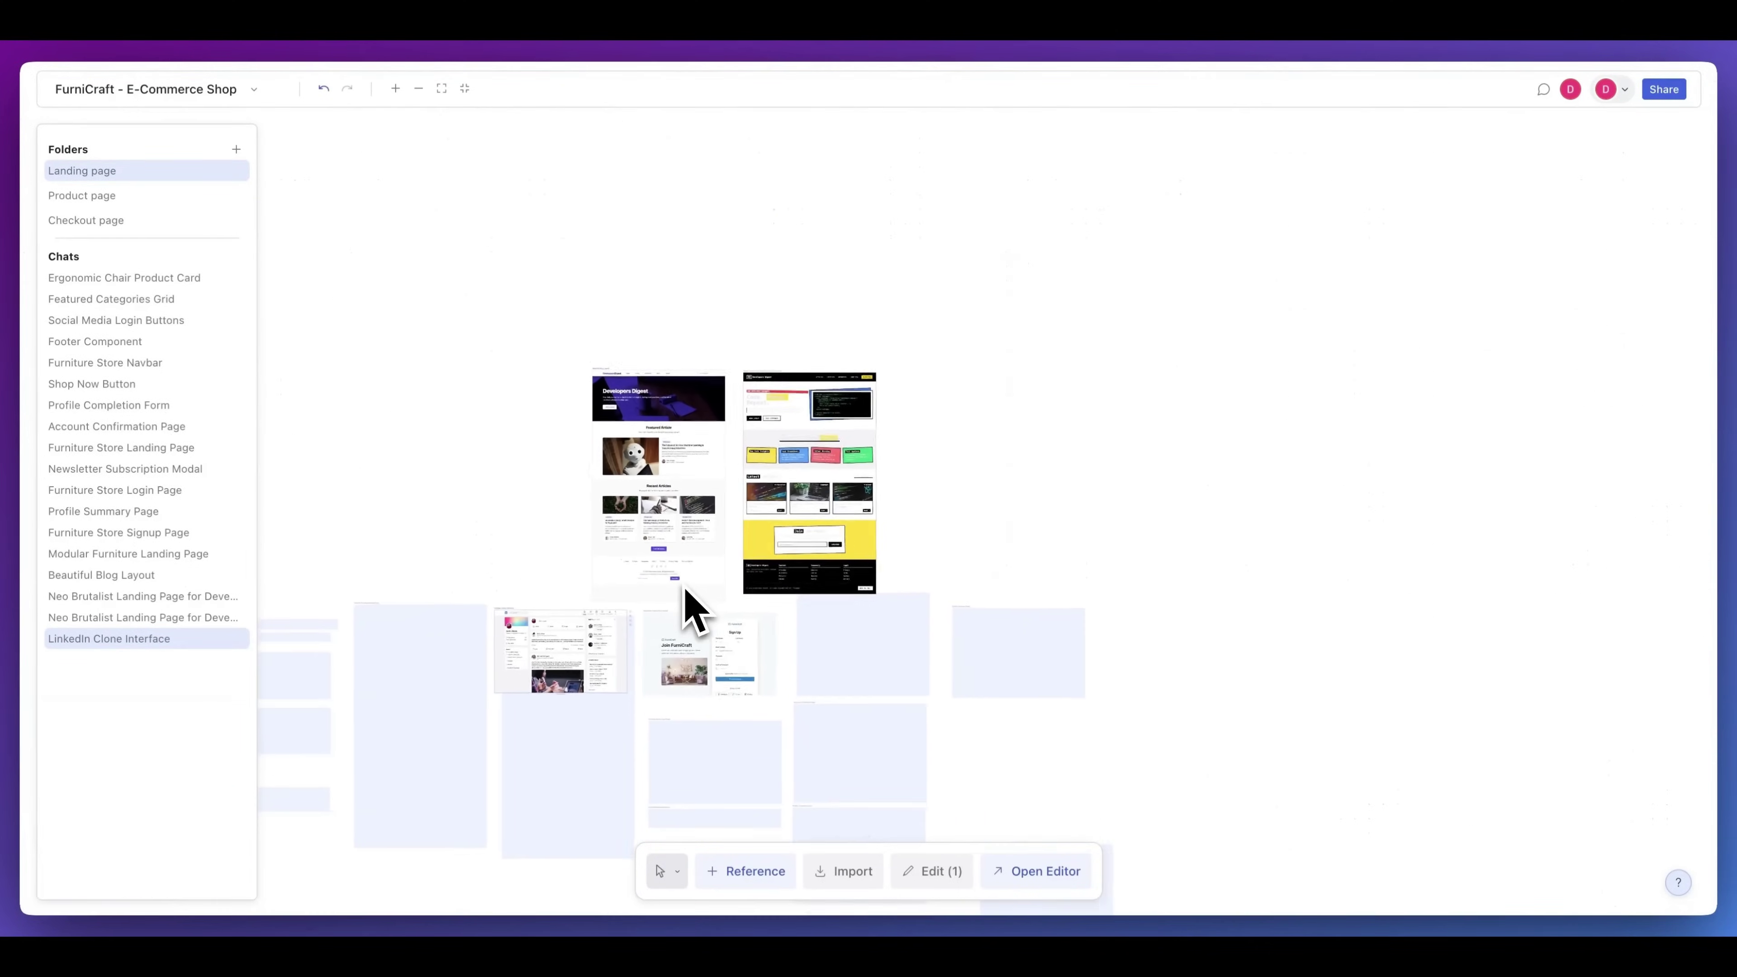
{"action": "scroll", "coordinate": [686, 590], "scroll_direction": "up", "scroll_amount": 4}
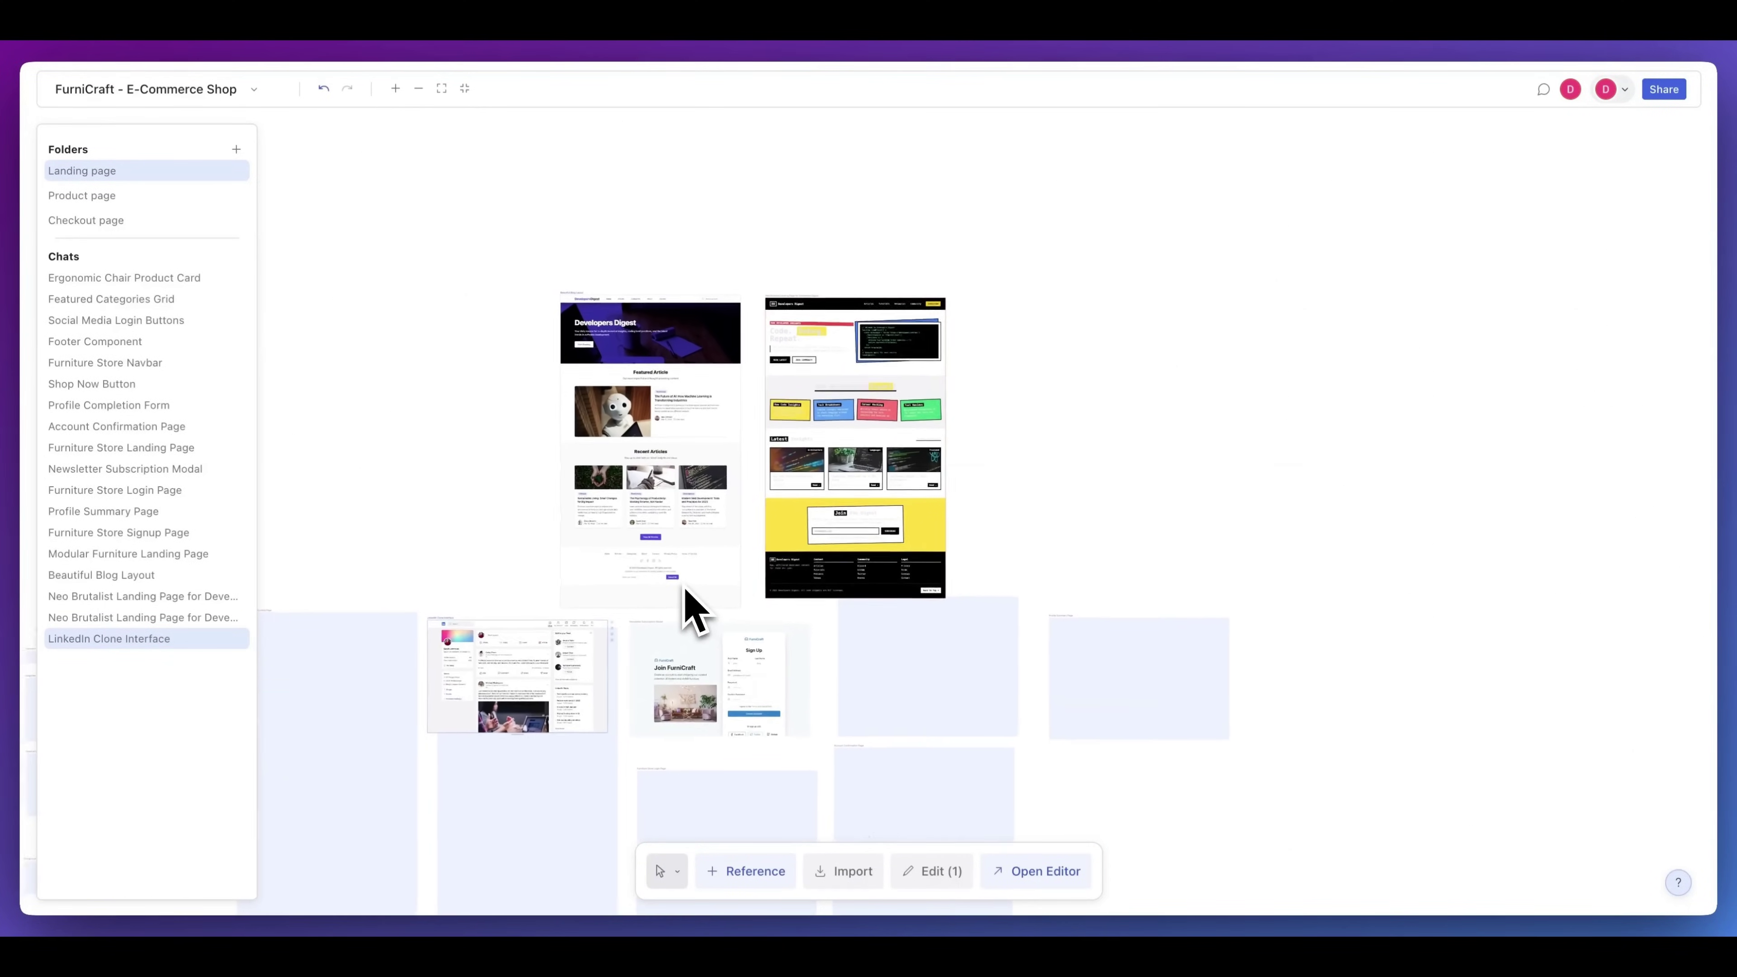
{"action": "scroll", "coordinate": [685, 590], "scroll_direction": "down", "scroll_amount": 1}
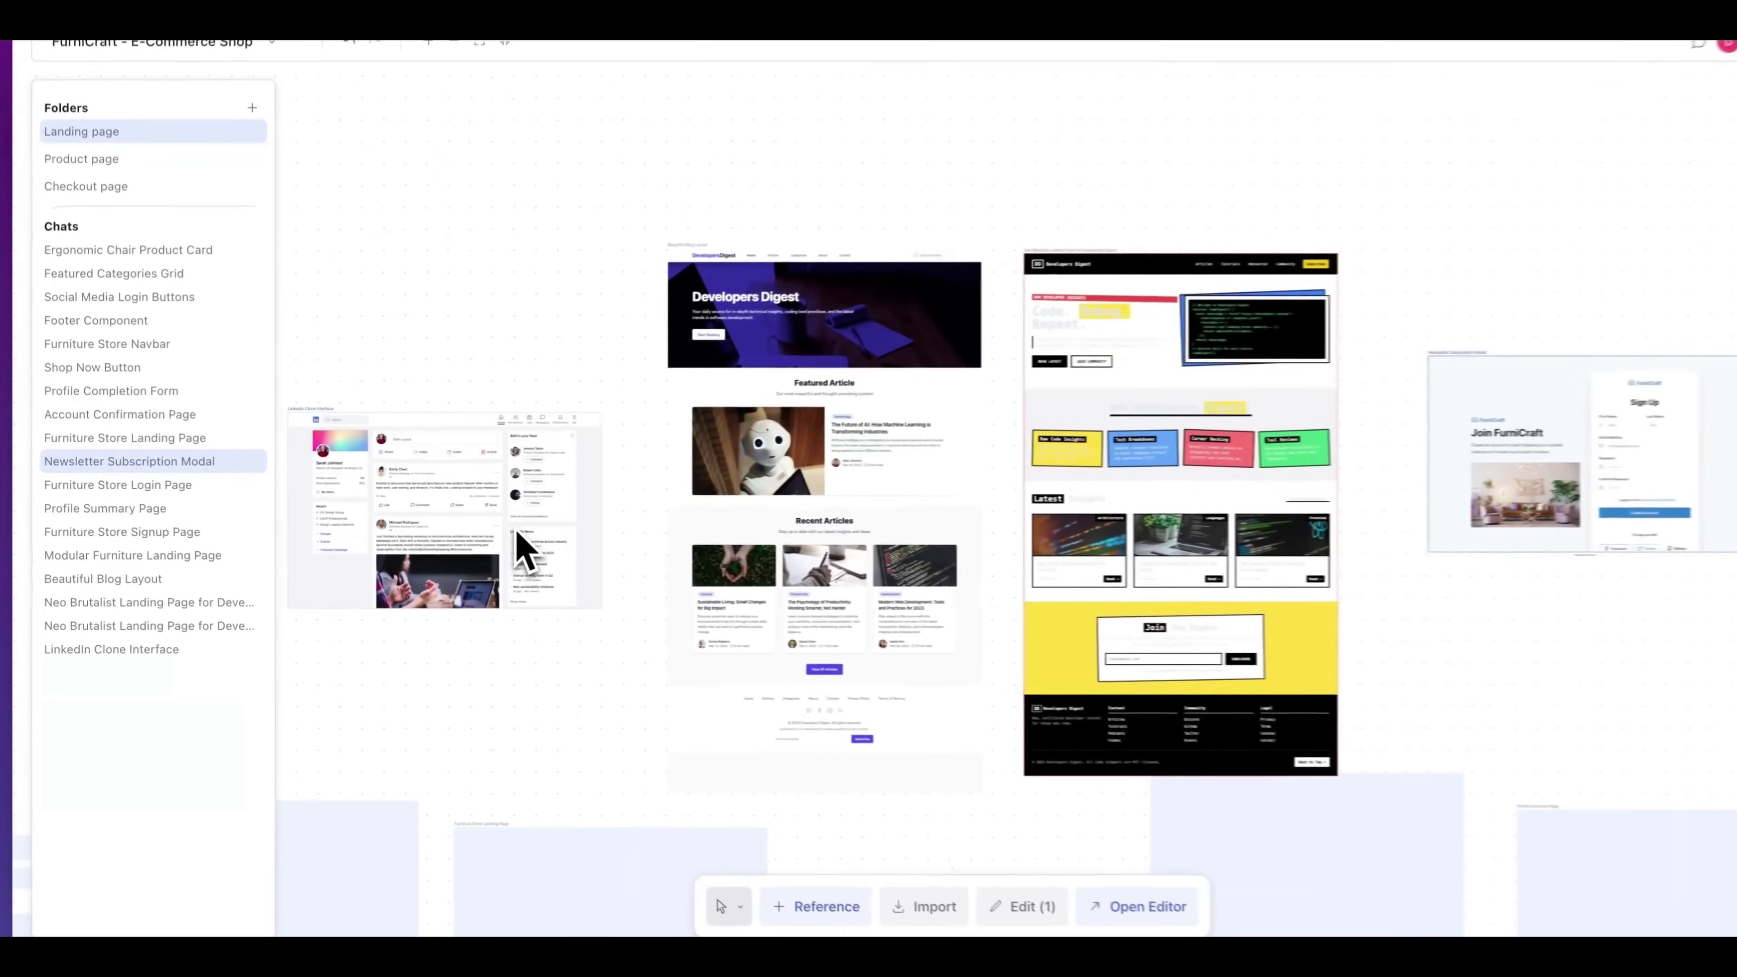
{"action": "left_click_drag", "start_coordinate": [506, 503], "coordinate": [557, 516]}
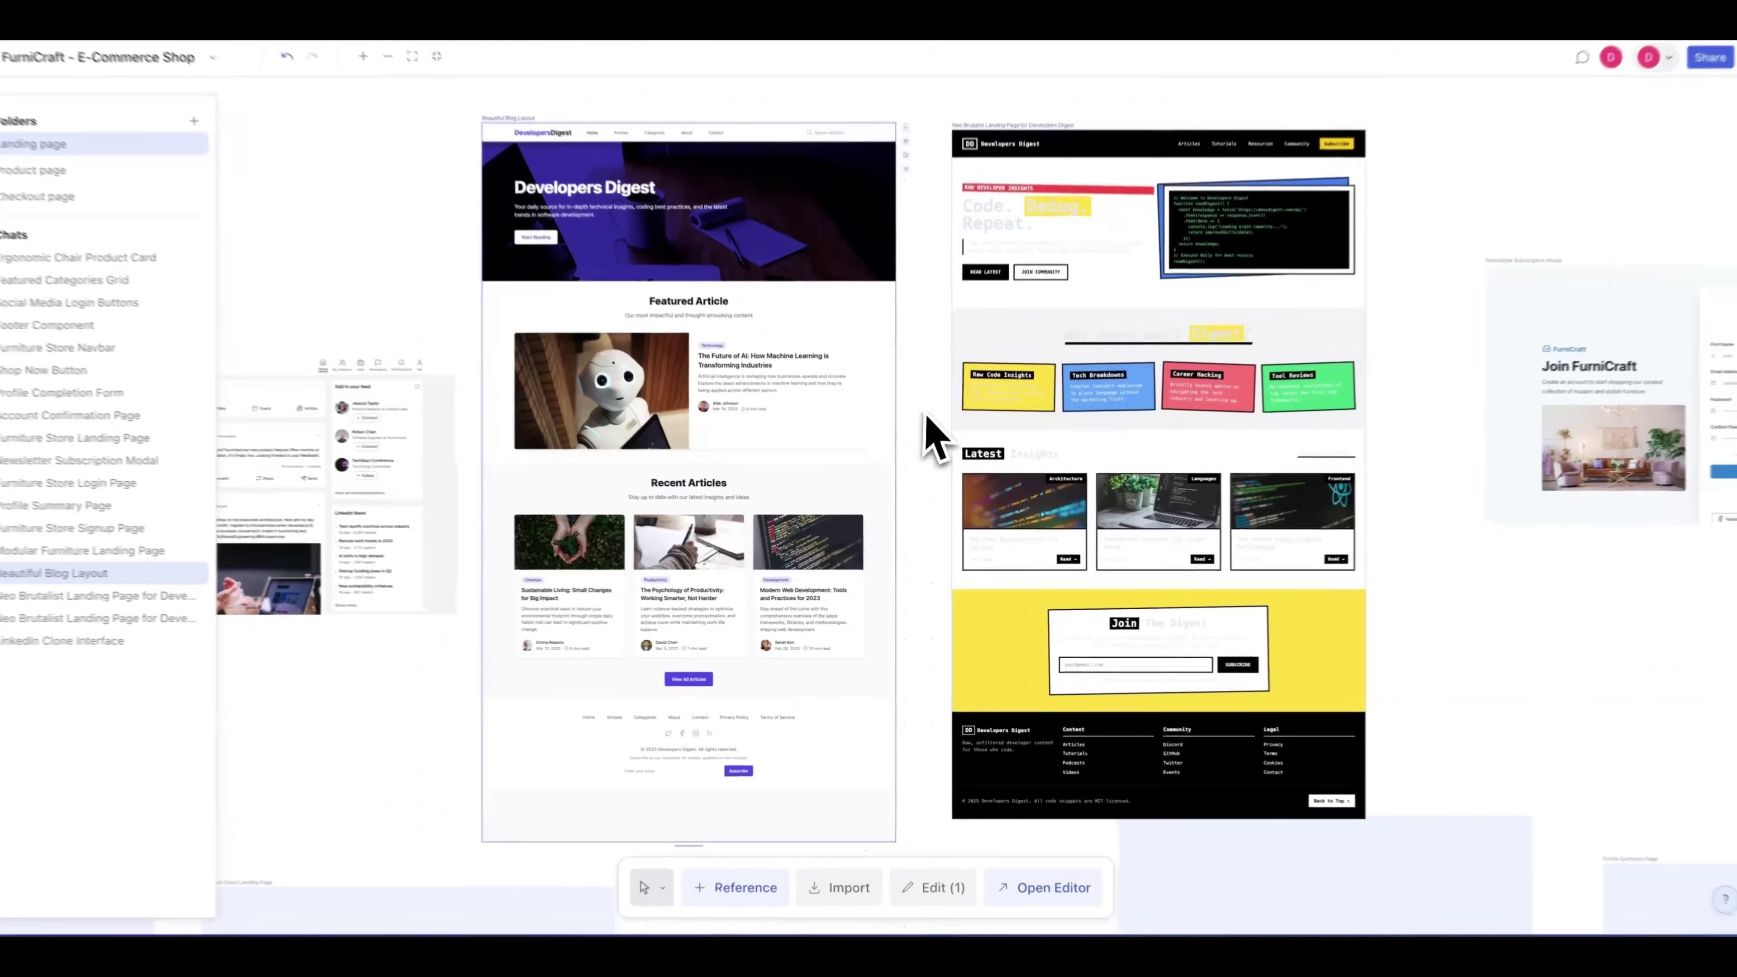
{"action": "left_click", "coordinate": [954, 438]}
{"action": "left_click", "coordinate": [930, 871]}
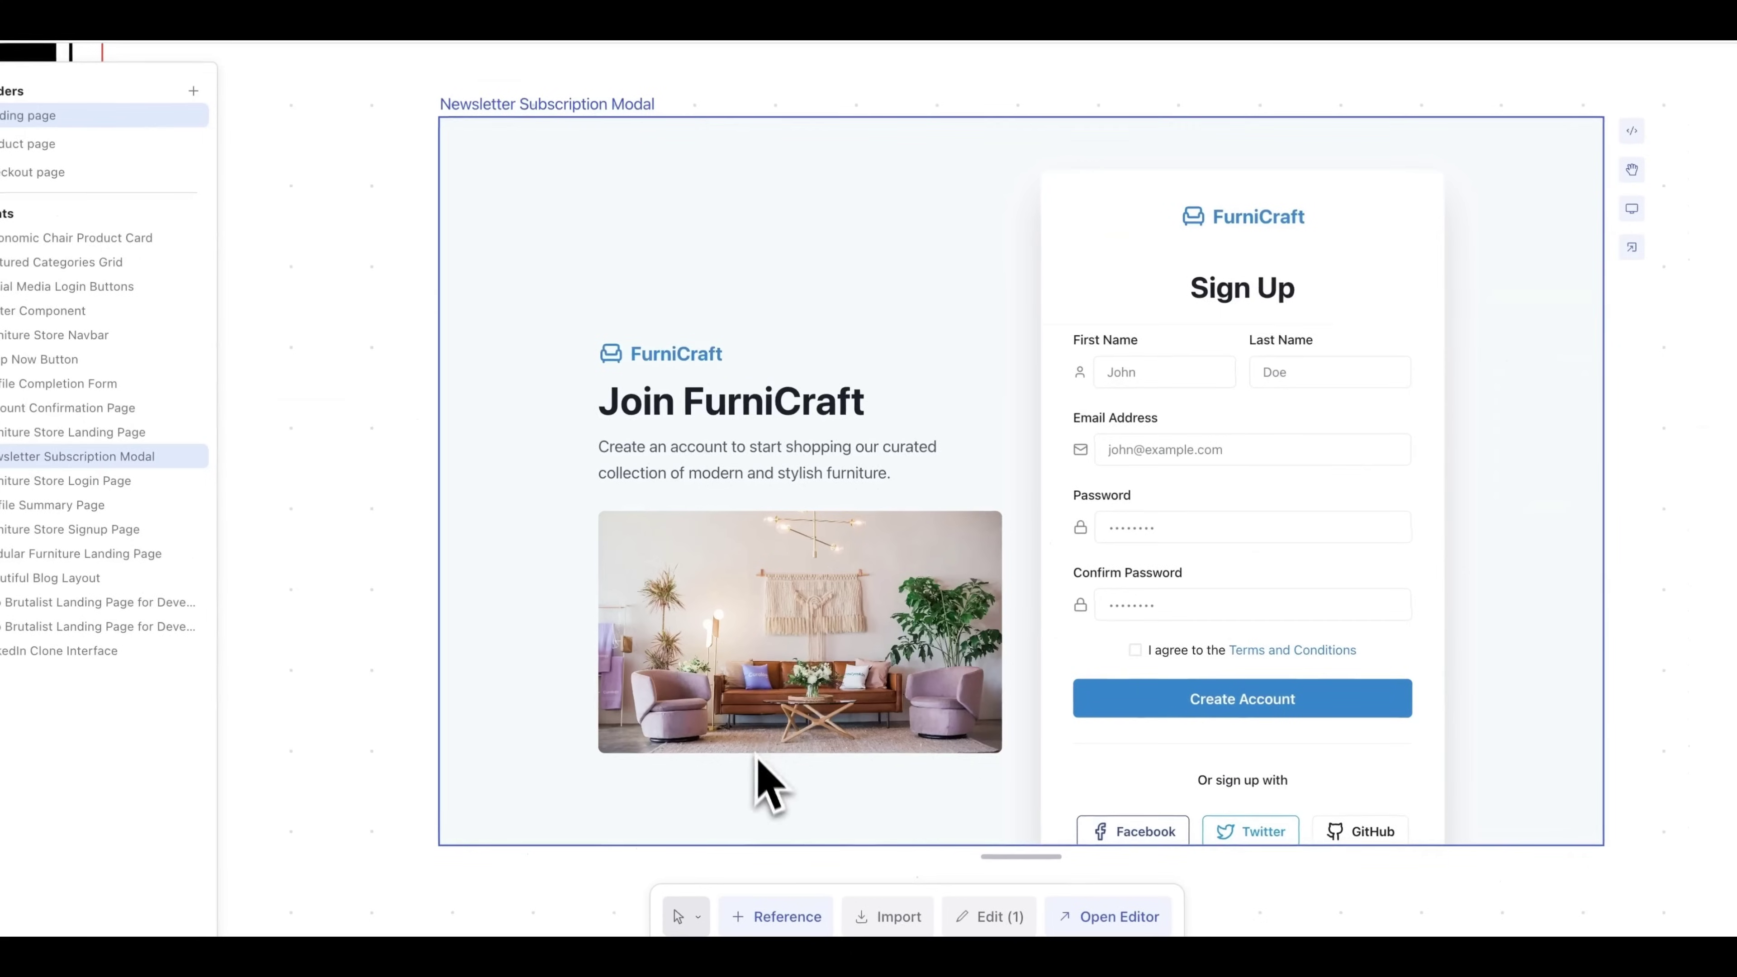
Request 'I want this to be overall a dark theme' for the Newsletter Subscription Modal screen
{"action": "left_click", "coordinate": [958, 886]}
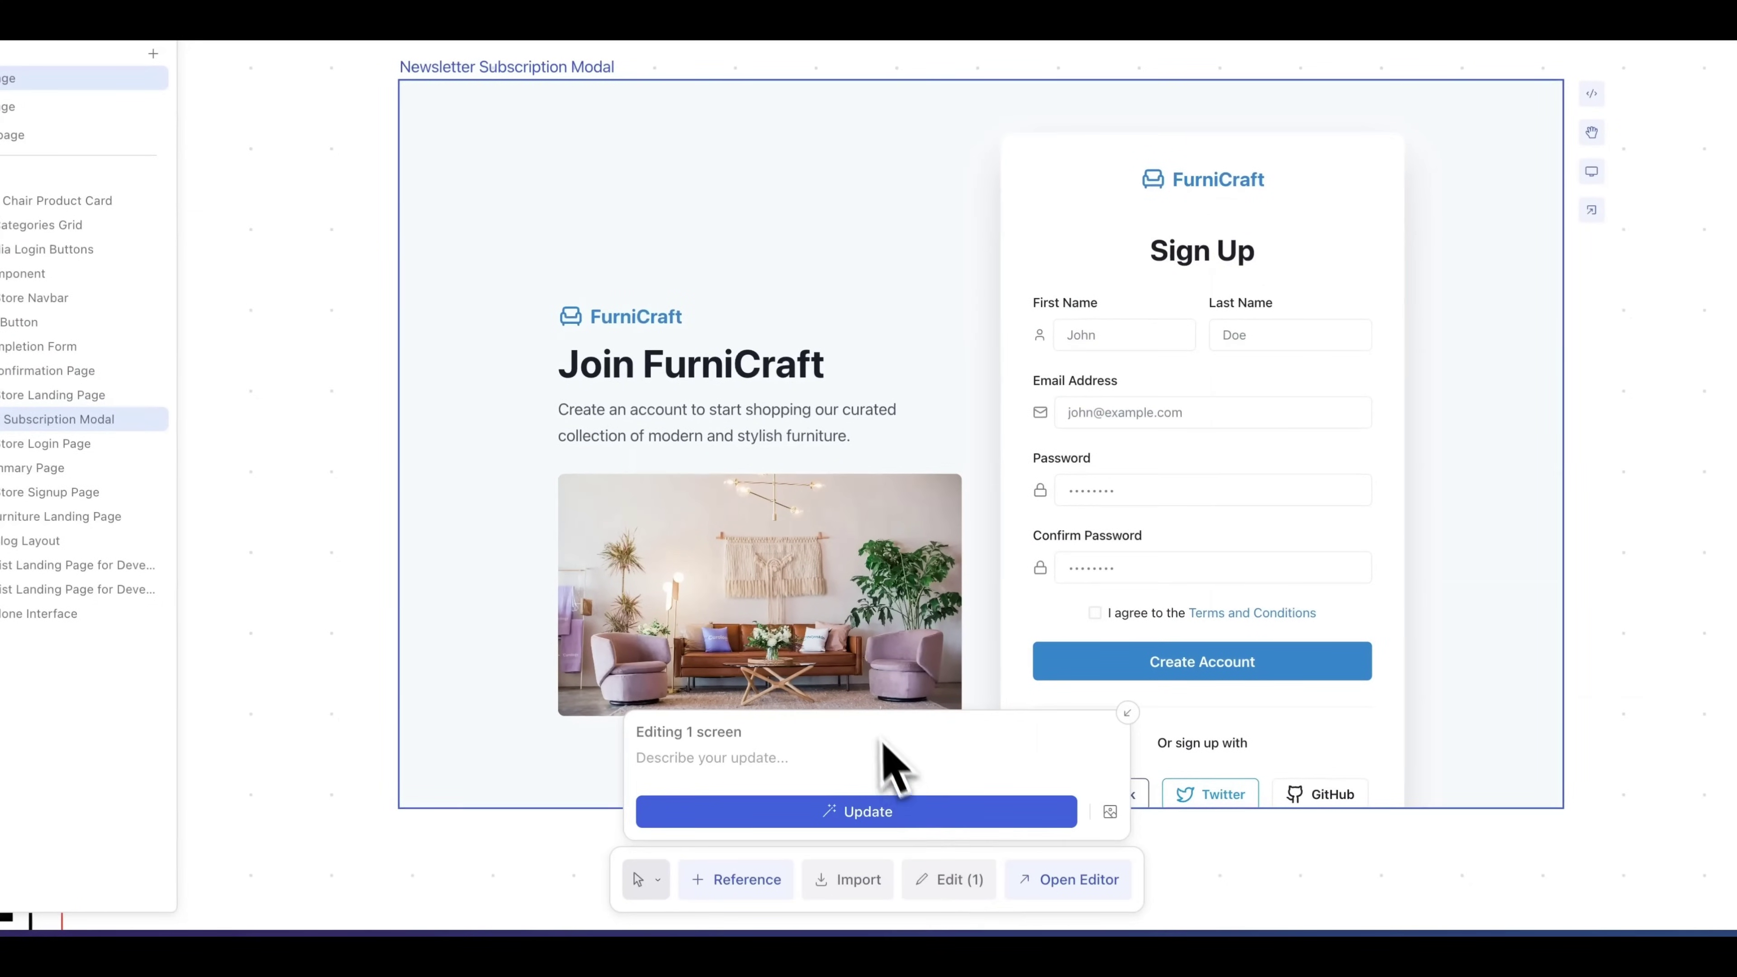
{"action": "type", "text": "I want this to be overall dark theme"}
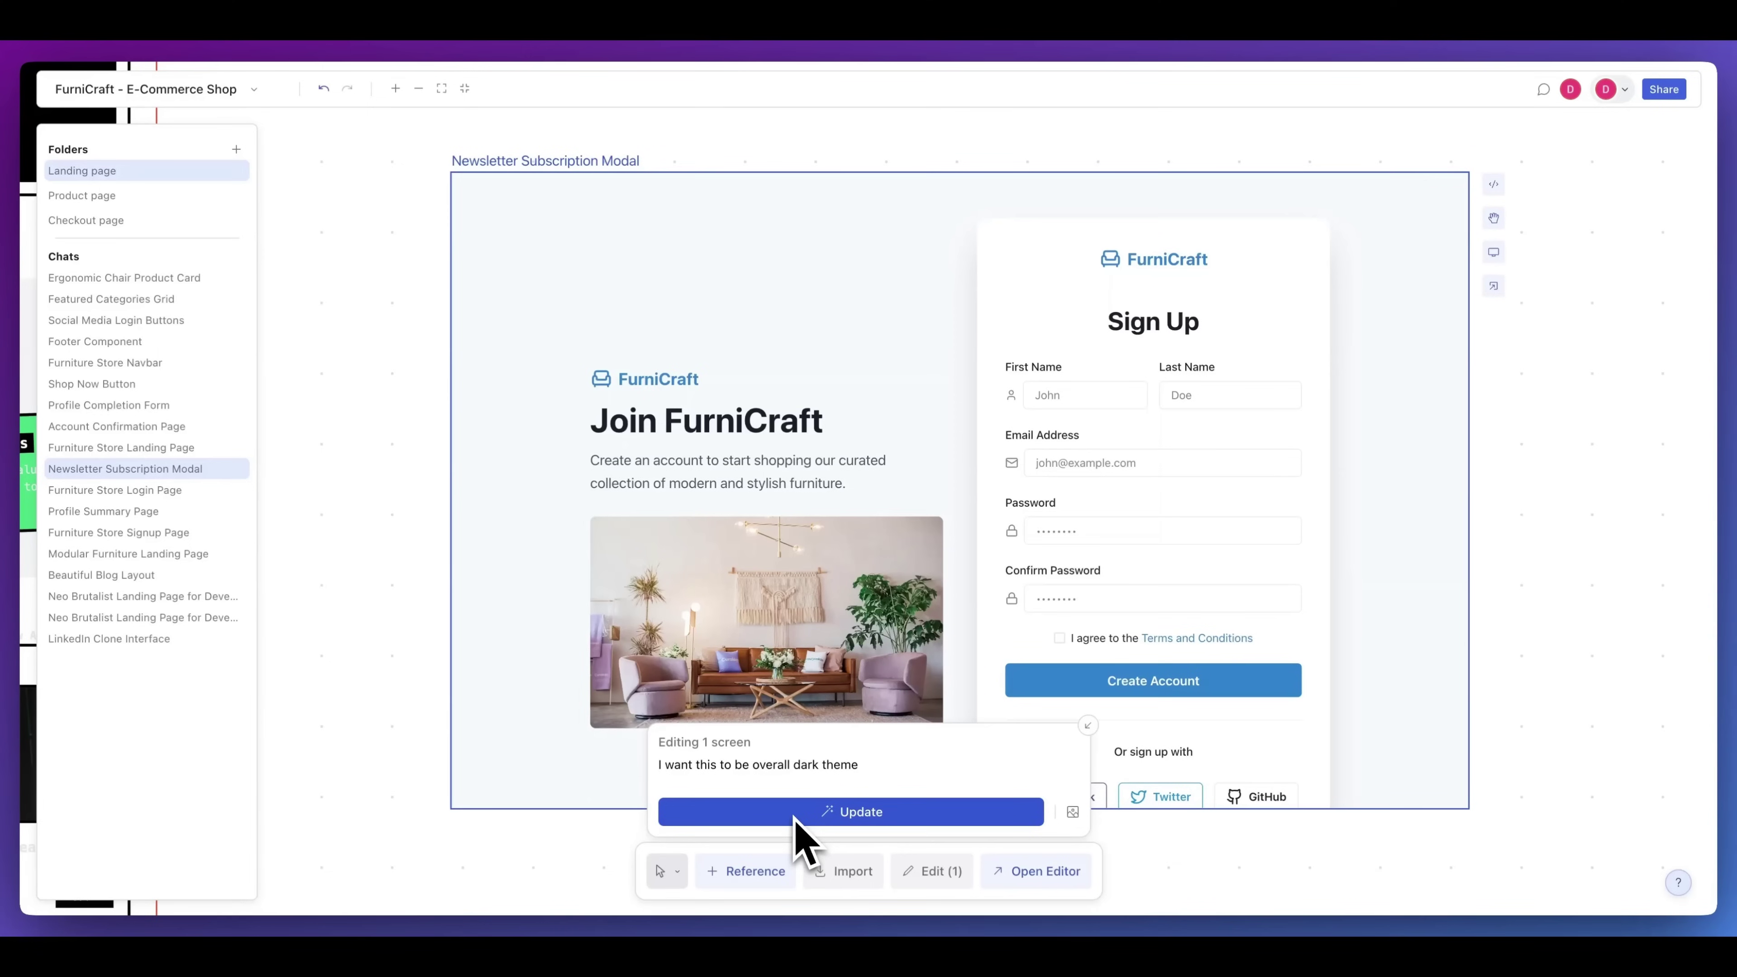
{"action": "key", "text": "ctrl+Left"}
{"action": "key", "text": "ctrl+Left"}
{"action": "type", "text": "a"}
{"action": "left_click", "coordinate": [802, 814]}
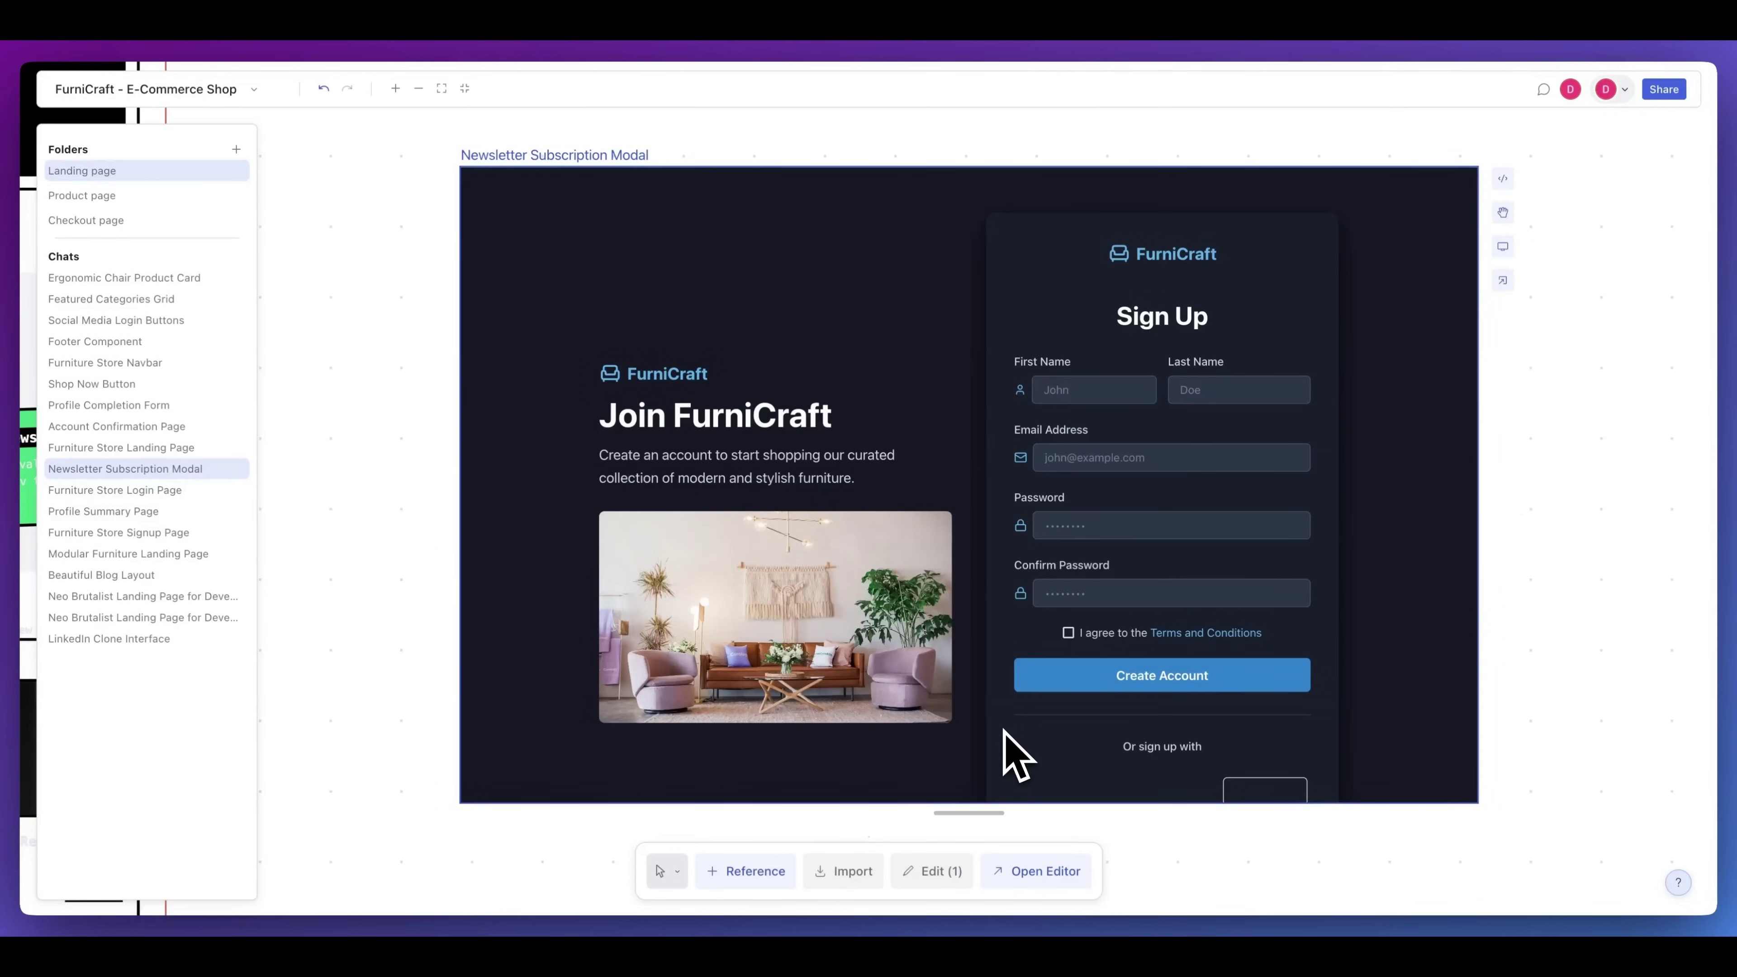
{"action": "scroll", "coordinate": [923, 718], "scroll_direction": "left", "scroll_amount": 1}
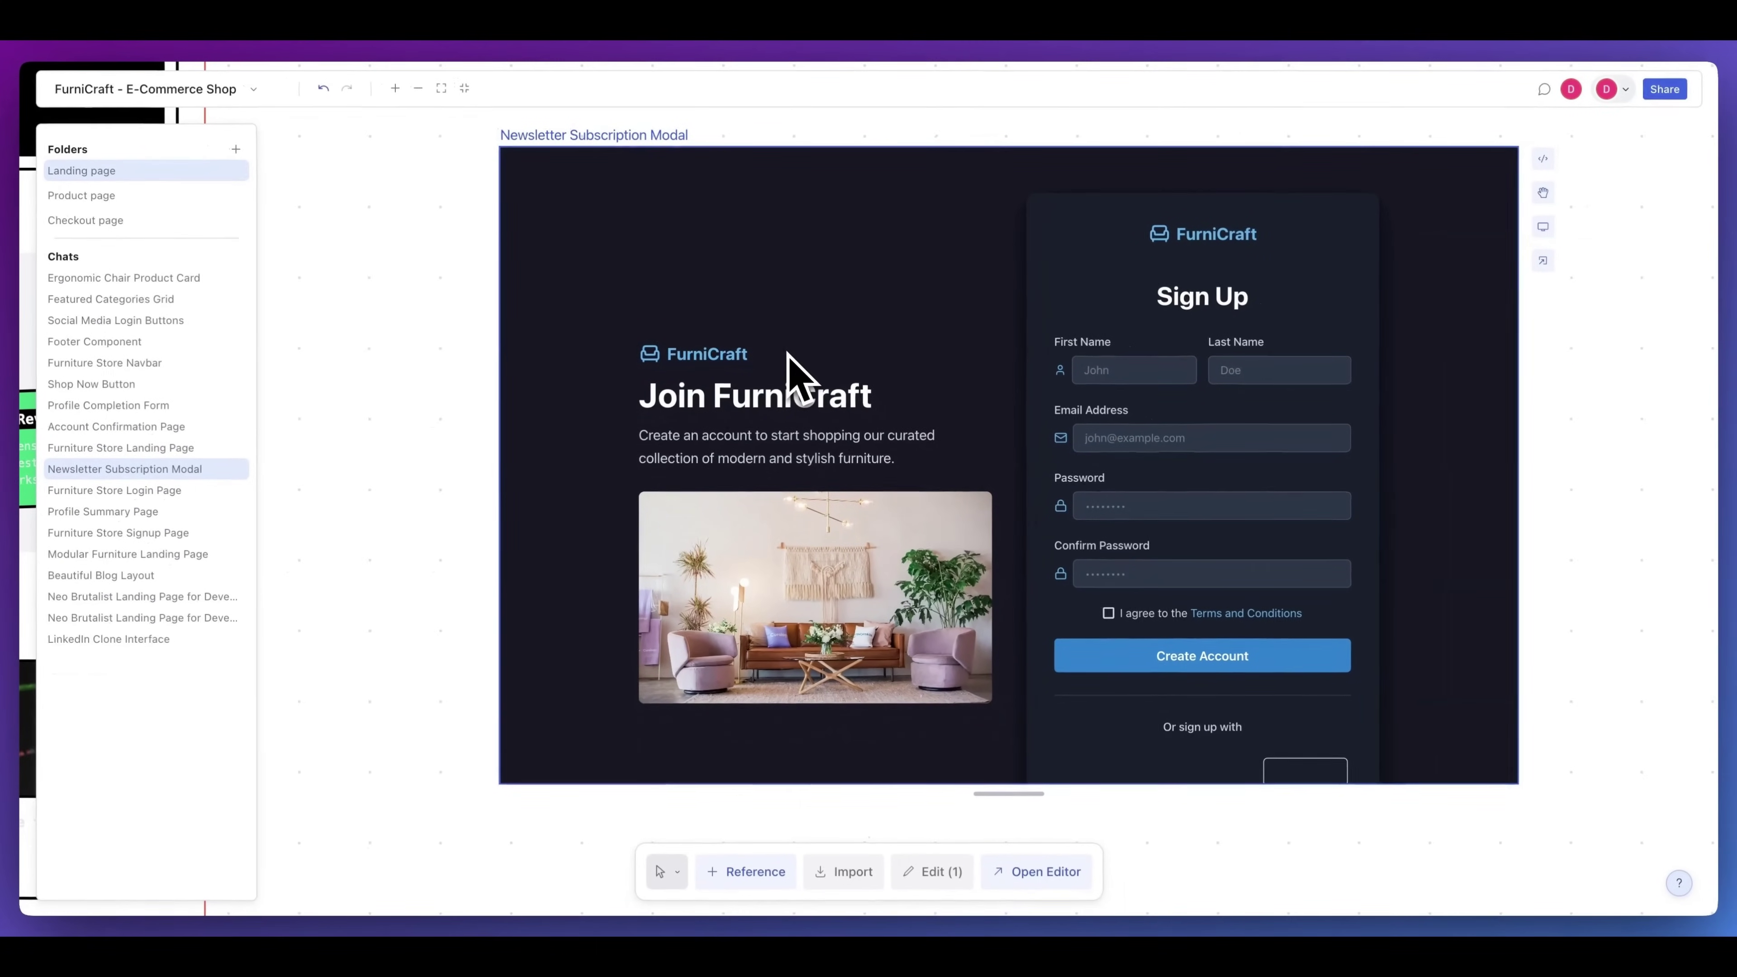
{"action": "scroll", "coordinate": [508, 555], "scroll_direction": "left", "scroll_amount": 2}
{"action": "scroll", "coordinate": [1128, 827], "scroll_direction": "right", "scroll_amount": 4}
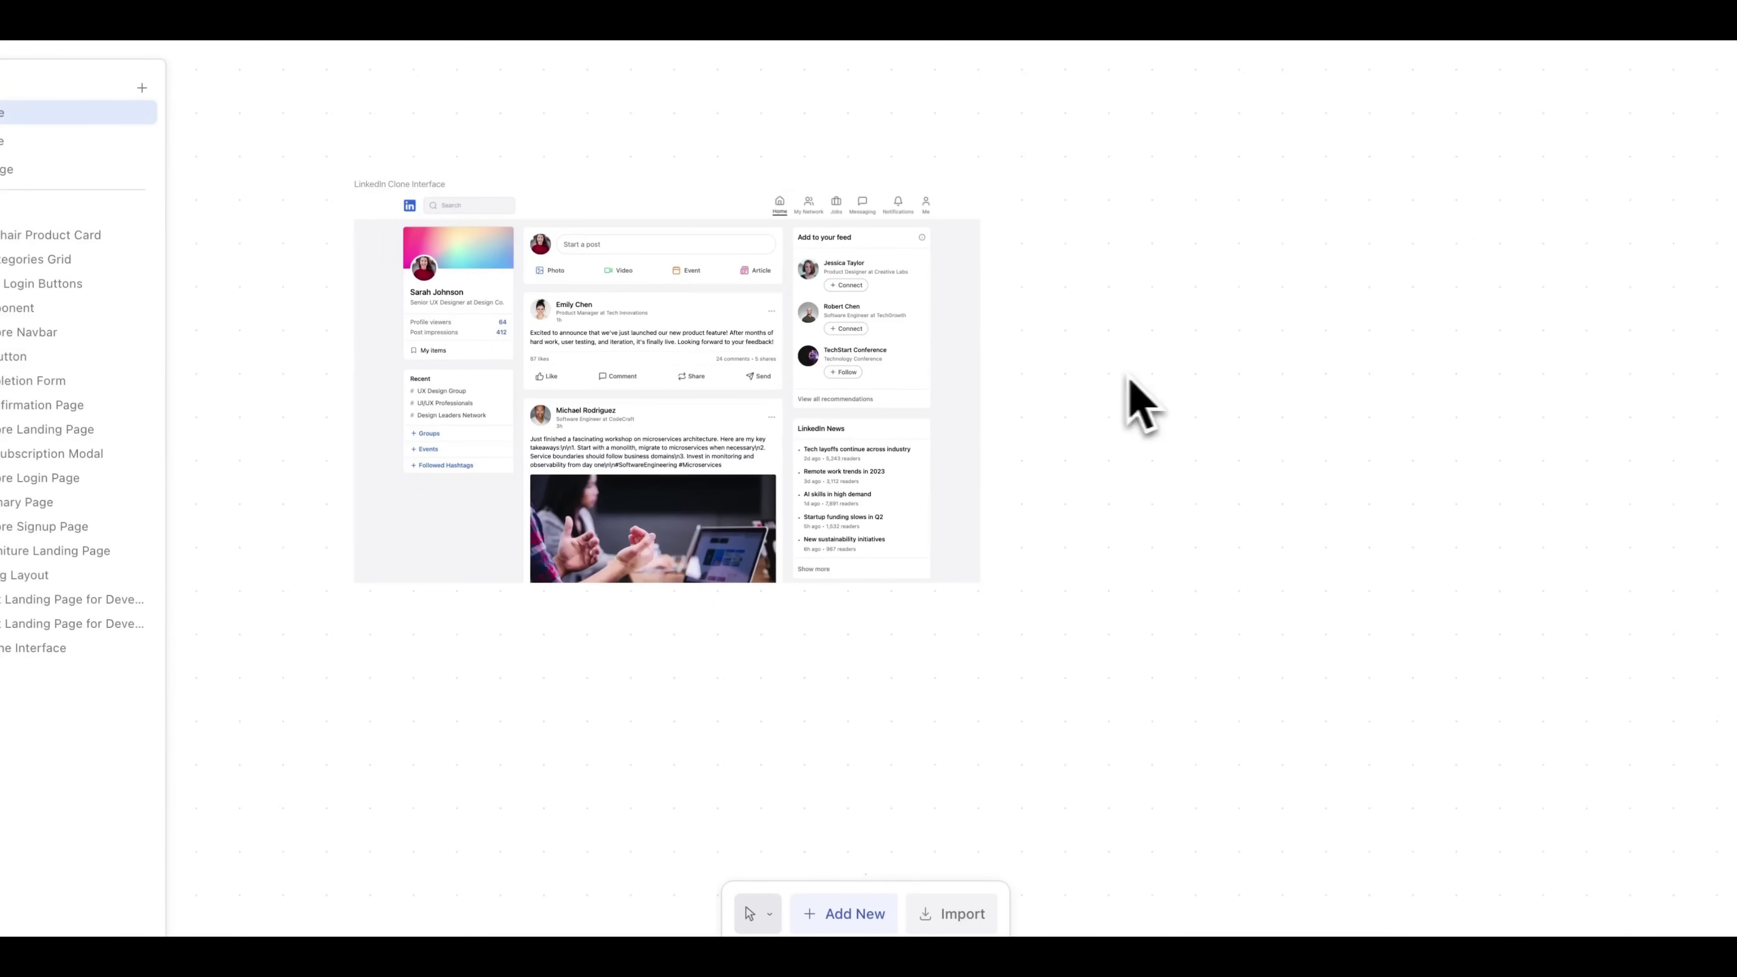
Generate a detailed footer screen using Shadcn, referencing the LinkedIn Clone Interface
{"action": "scroll", "coordinate": [889, 383], "scroll_direction": "right", "scroll_amount": 3}
{"action": "scroll", "coordinate": [889, 383], "scroll_direction": "down", "scroll_amount": 2}
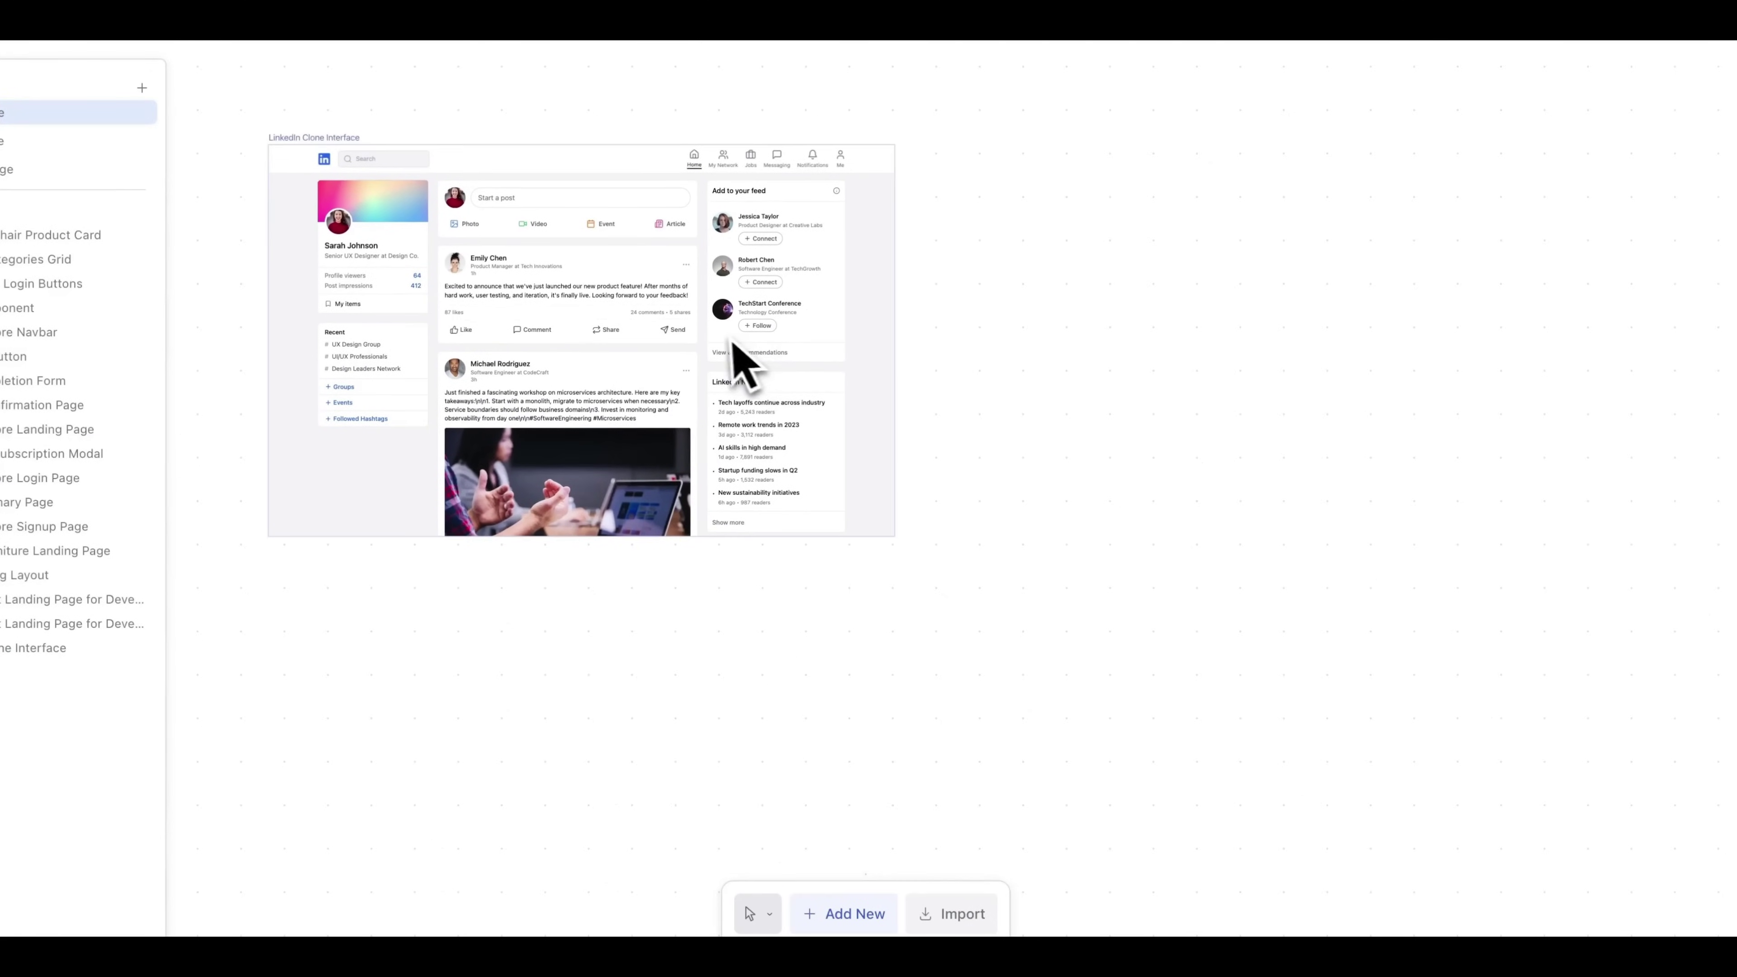
{"action": "left_click", "coordinate": [730, 343]}
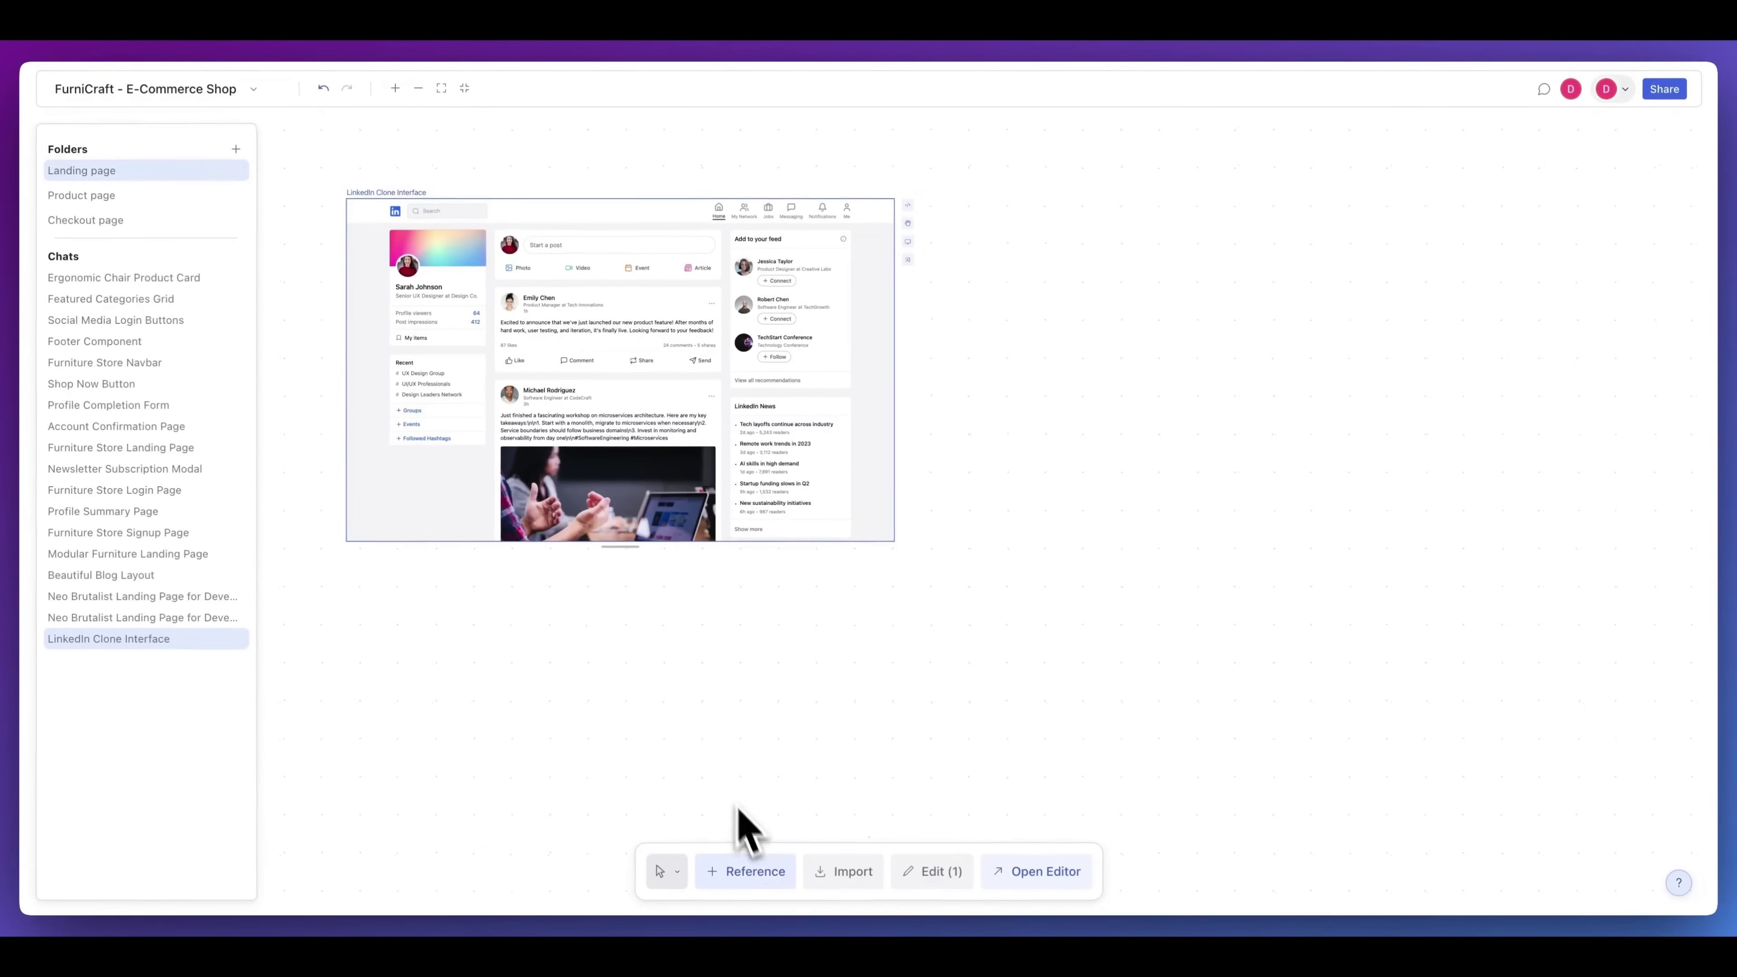
{"action": "left_click", "coordinate": [750, 873]}
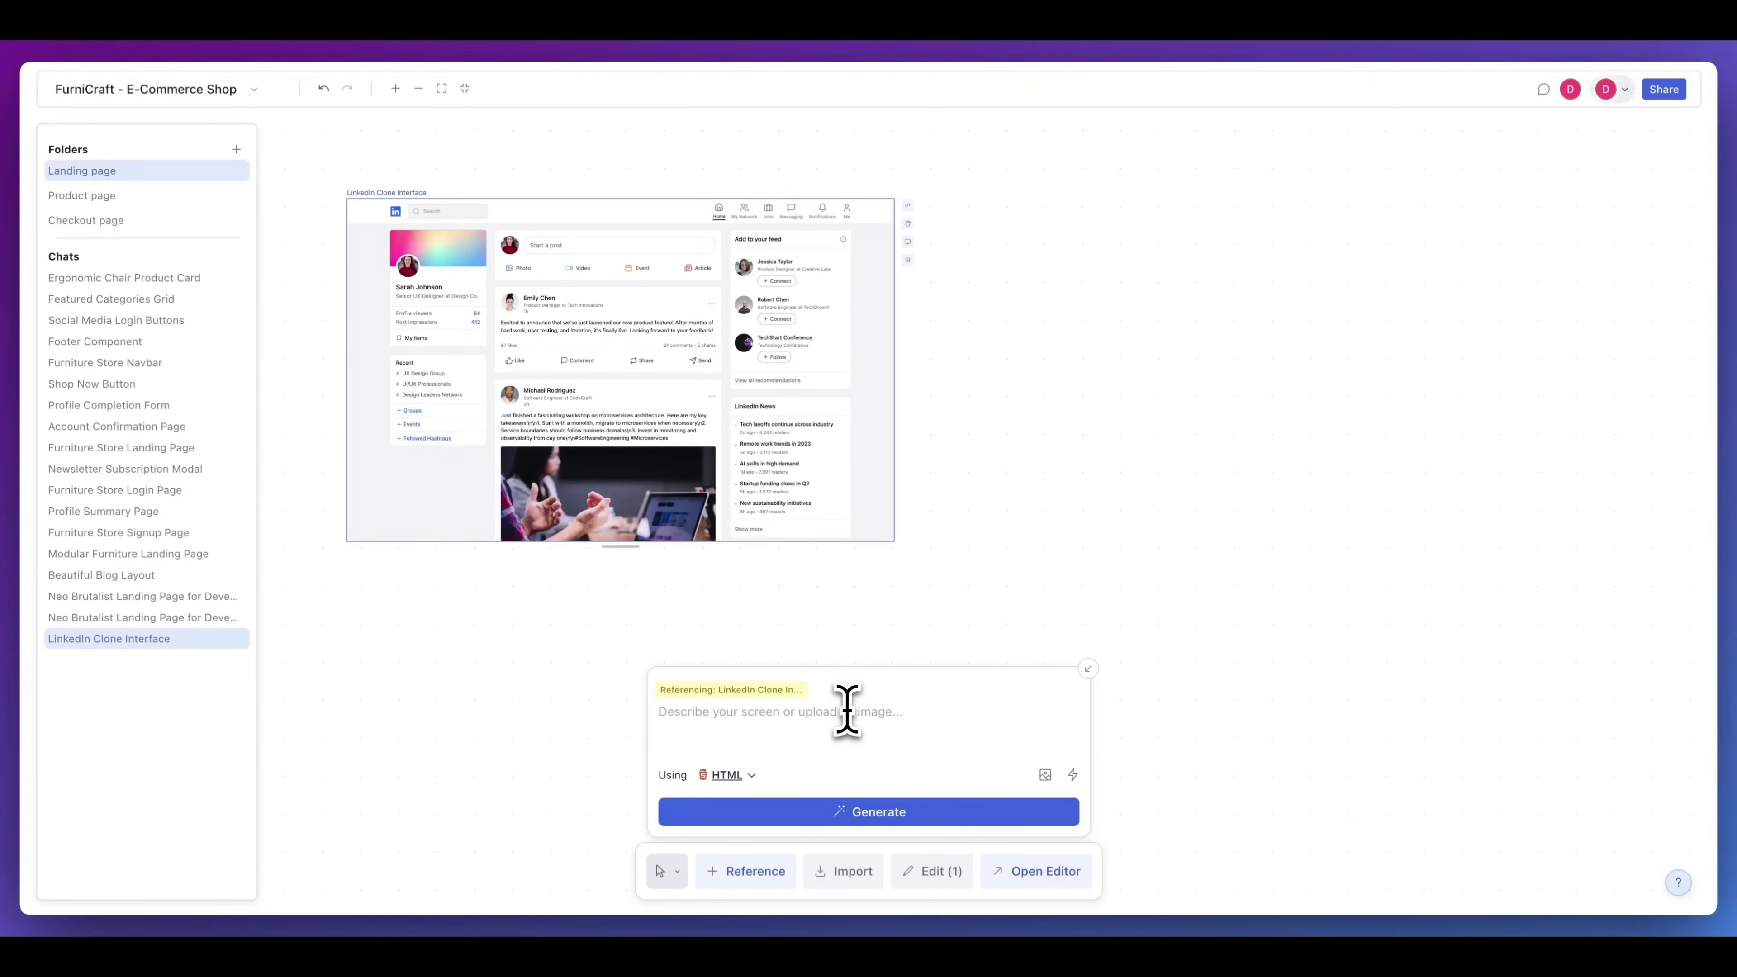
{"action": "type", "text": "I want to build out a detailed "}
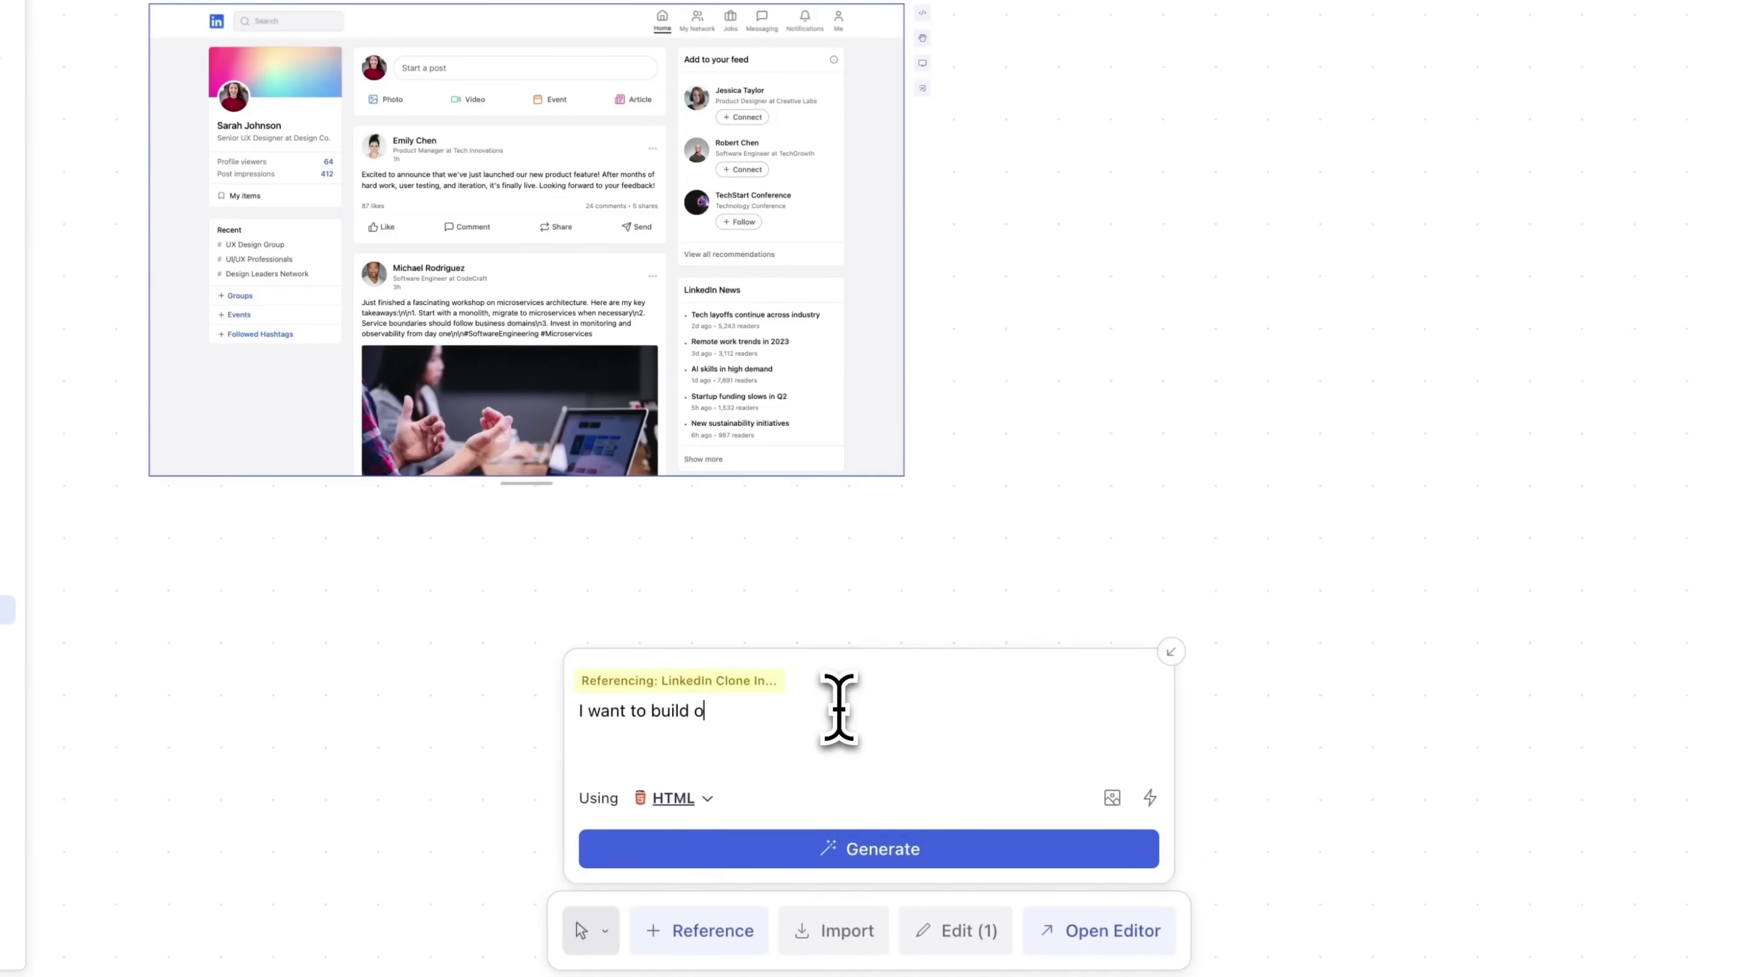
{"action": "type", "text": "footer"}
{"action": "left_click", "coordinate": [674, 798]}
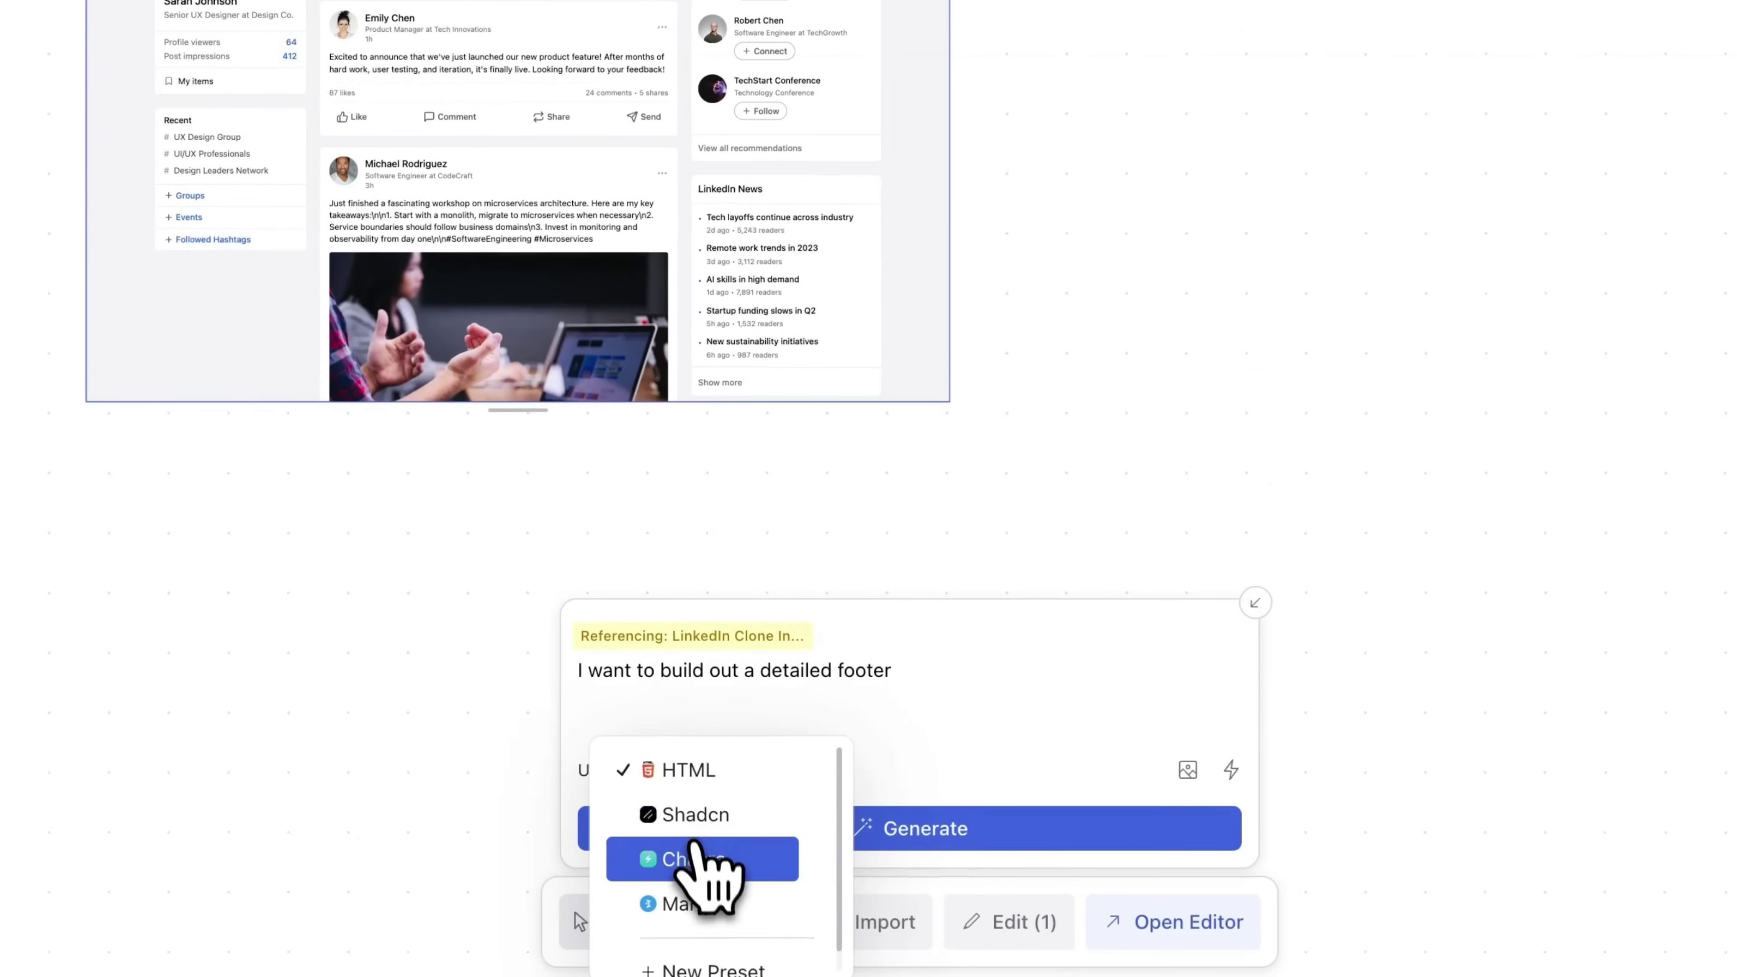
{"action": "left_click", "coordinate": [731, 811]}
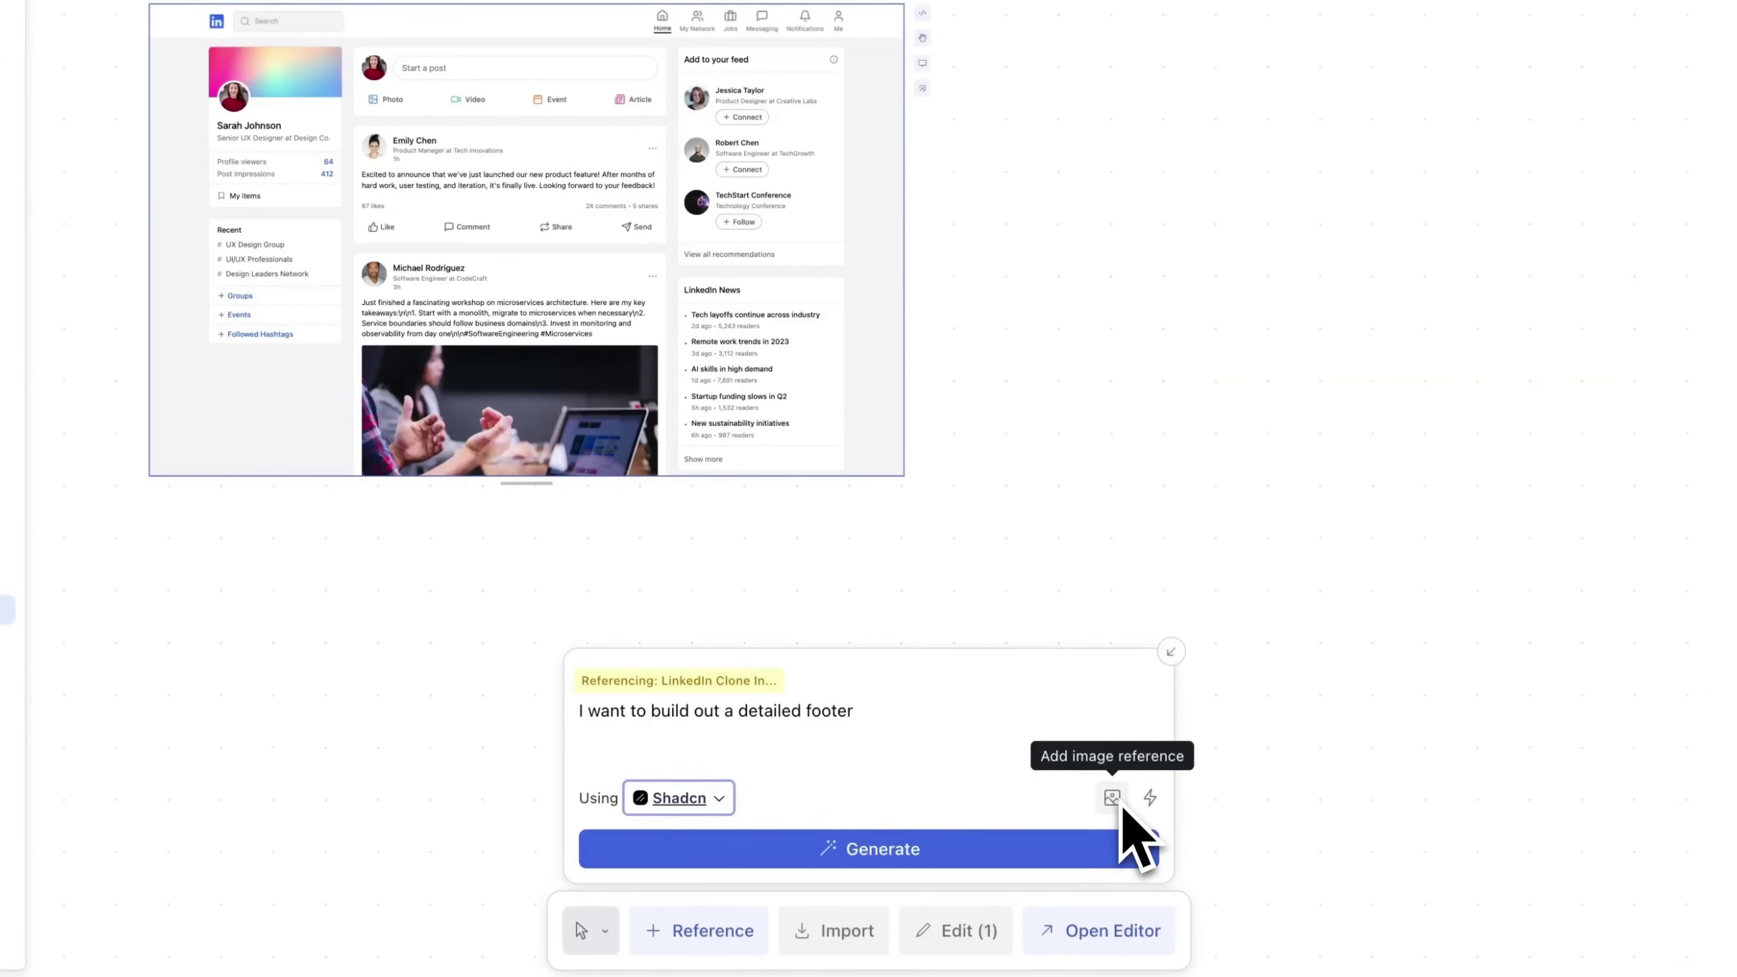
{"action": "left_click", "coordinate": [1032, 852]}
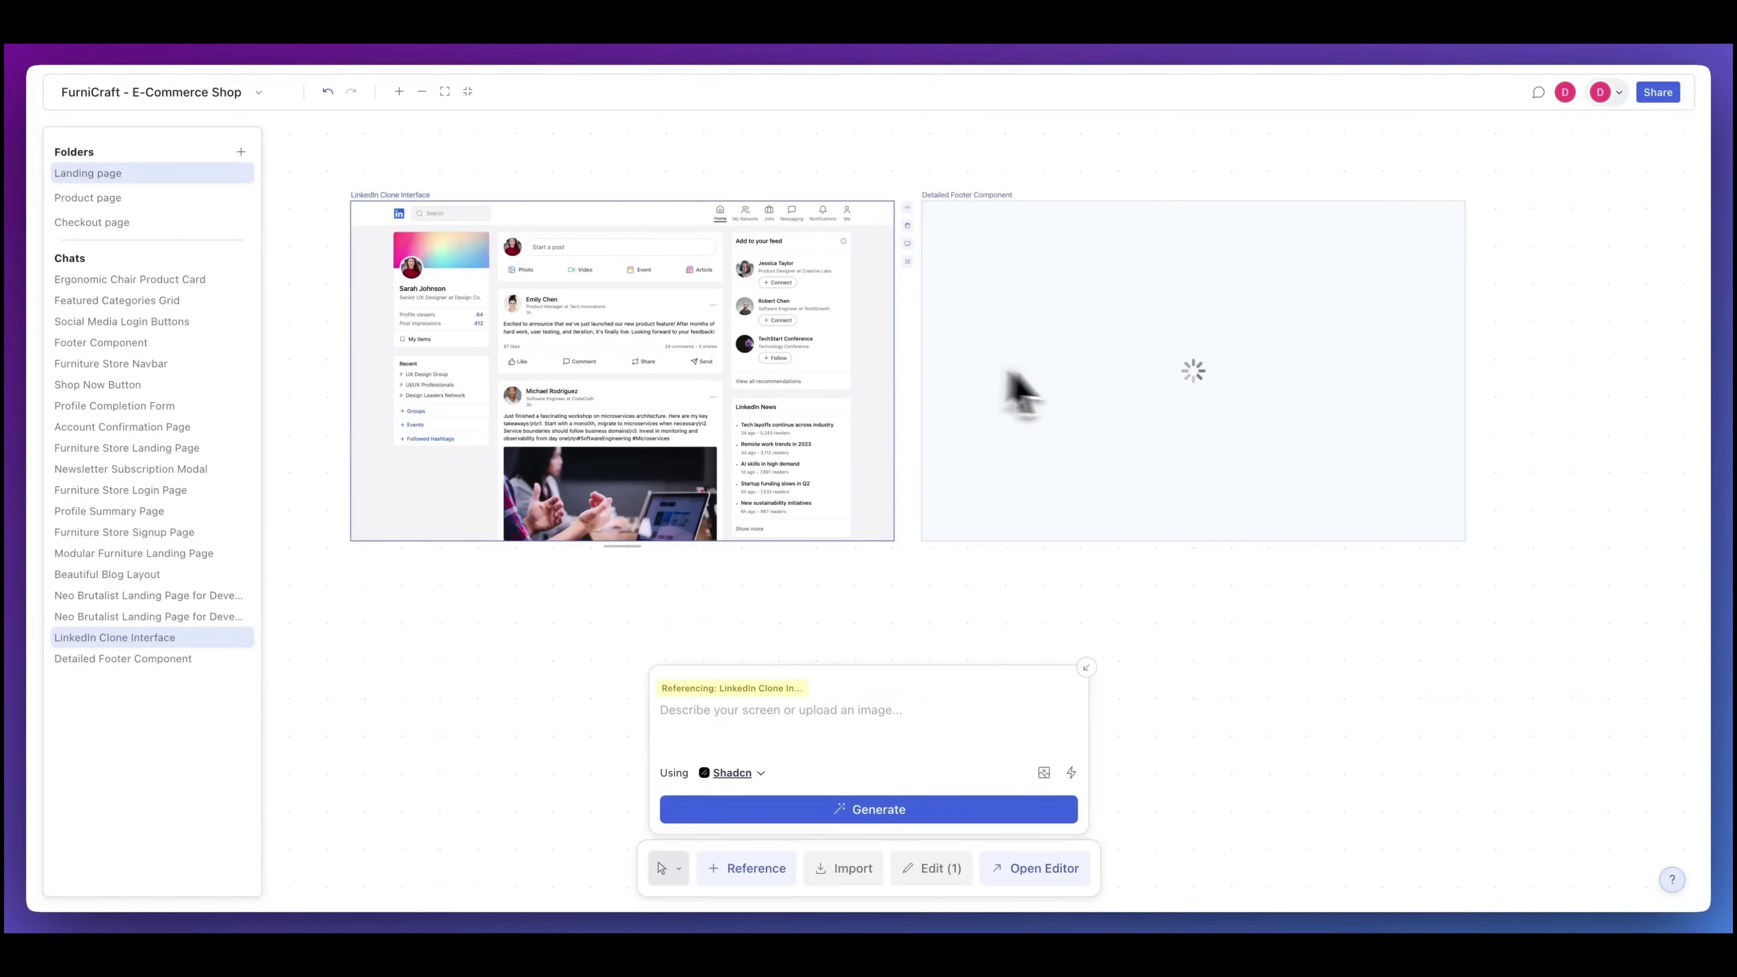
Generate a profile page for editing all personal information
{"action": "left_click", "coordinate": [818, 715]}
{"action": "type", "text": "I want a profile page where I can edit all my information"}
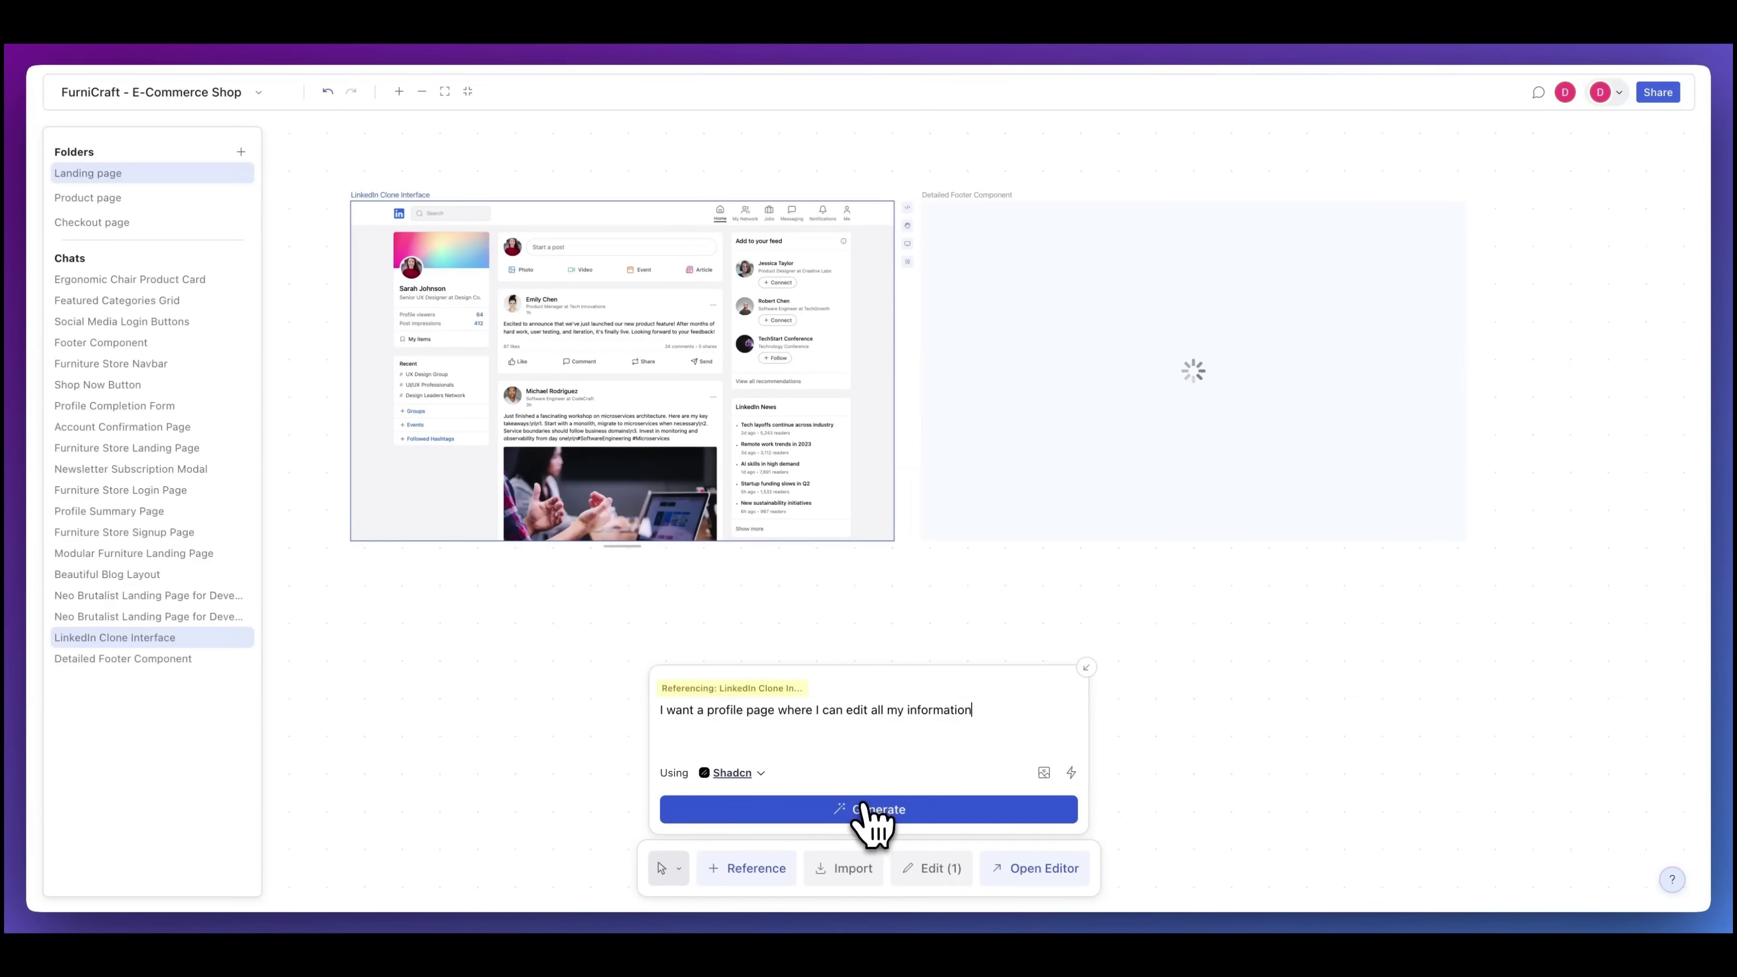
{"action": "left_click", "coordinate": [865, 810]}
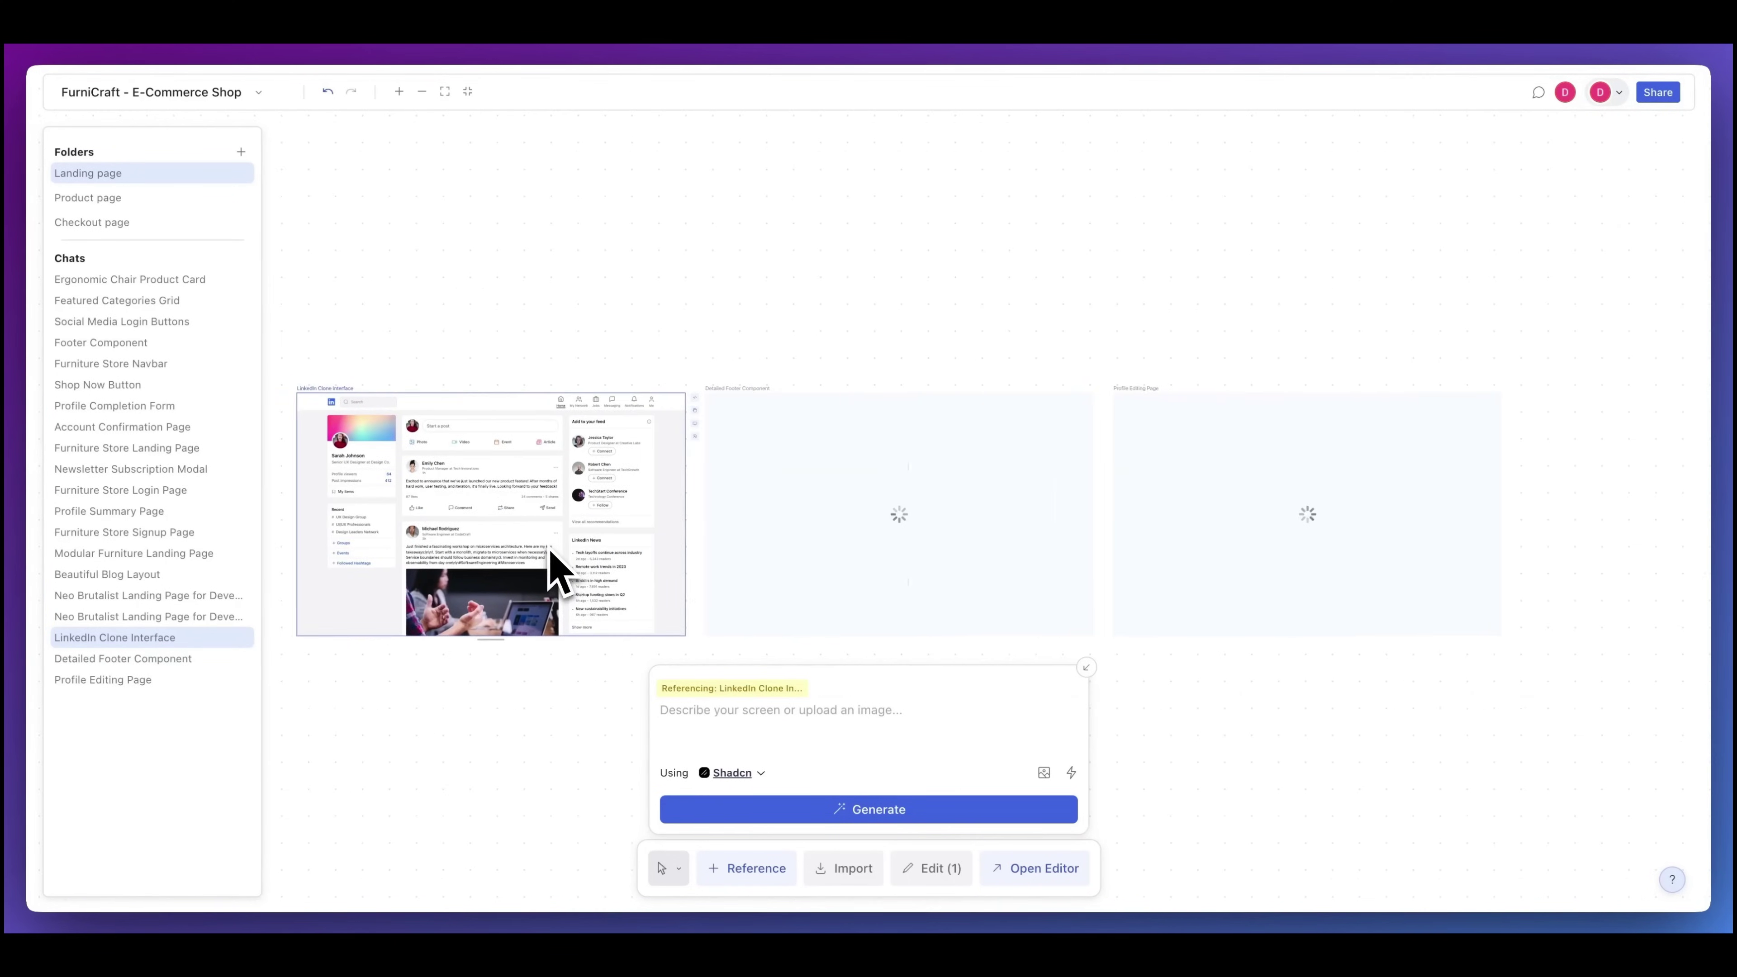
{"action": "scroll", "coordinate": [557, 574], "scroll_direction": "up", "scroll_amount": 3}
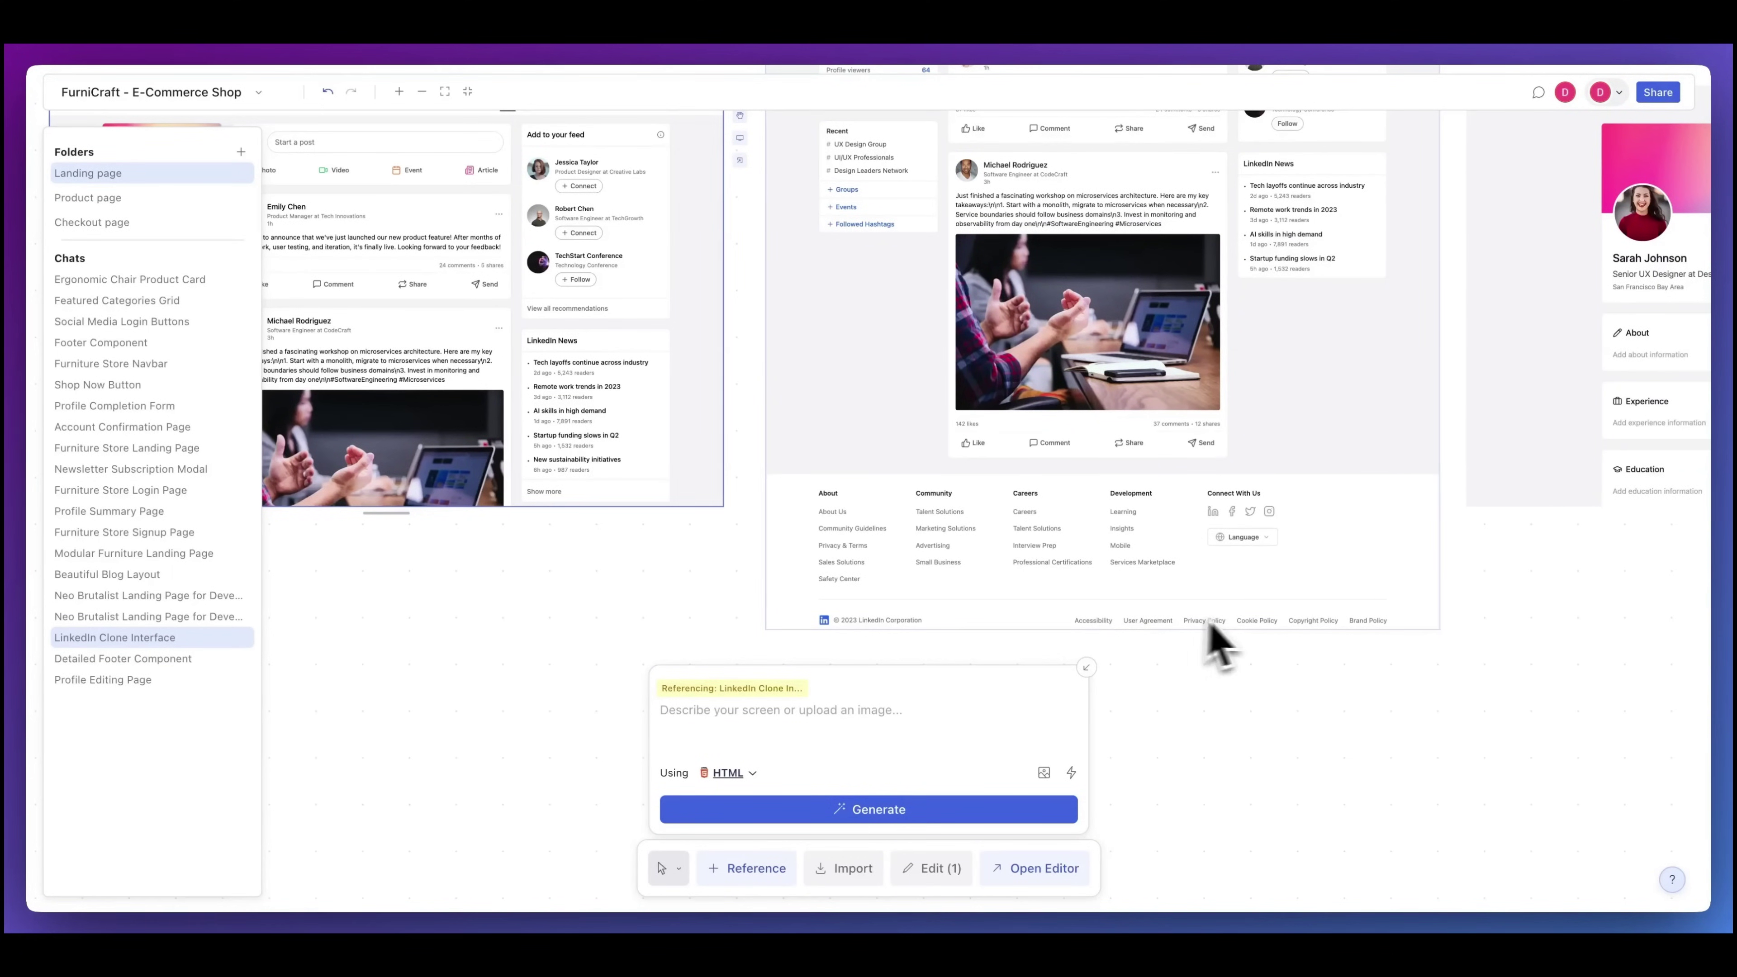
{"action": "scroll", "coordinate": [1484, 613], "scroll_direction": "right", "scroll_amount": 10}
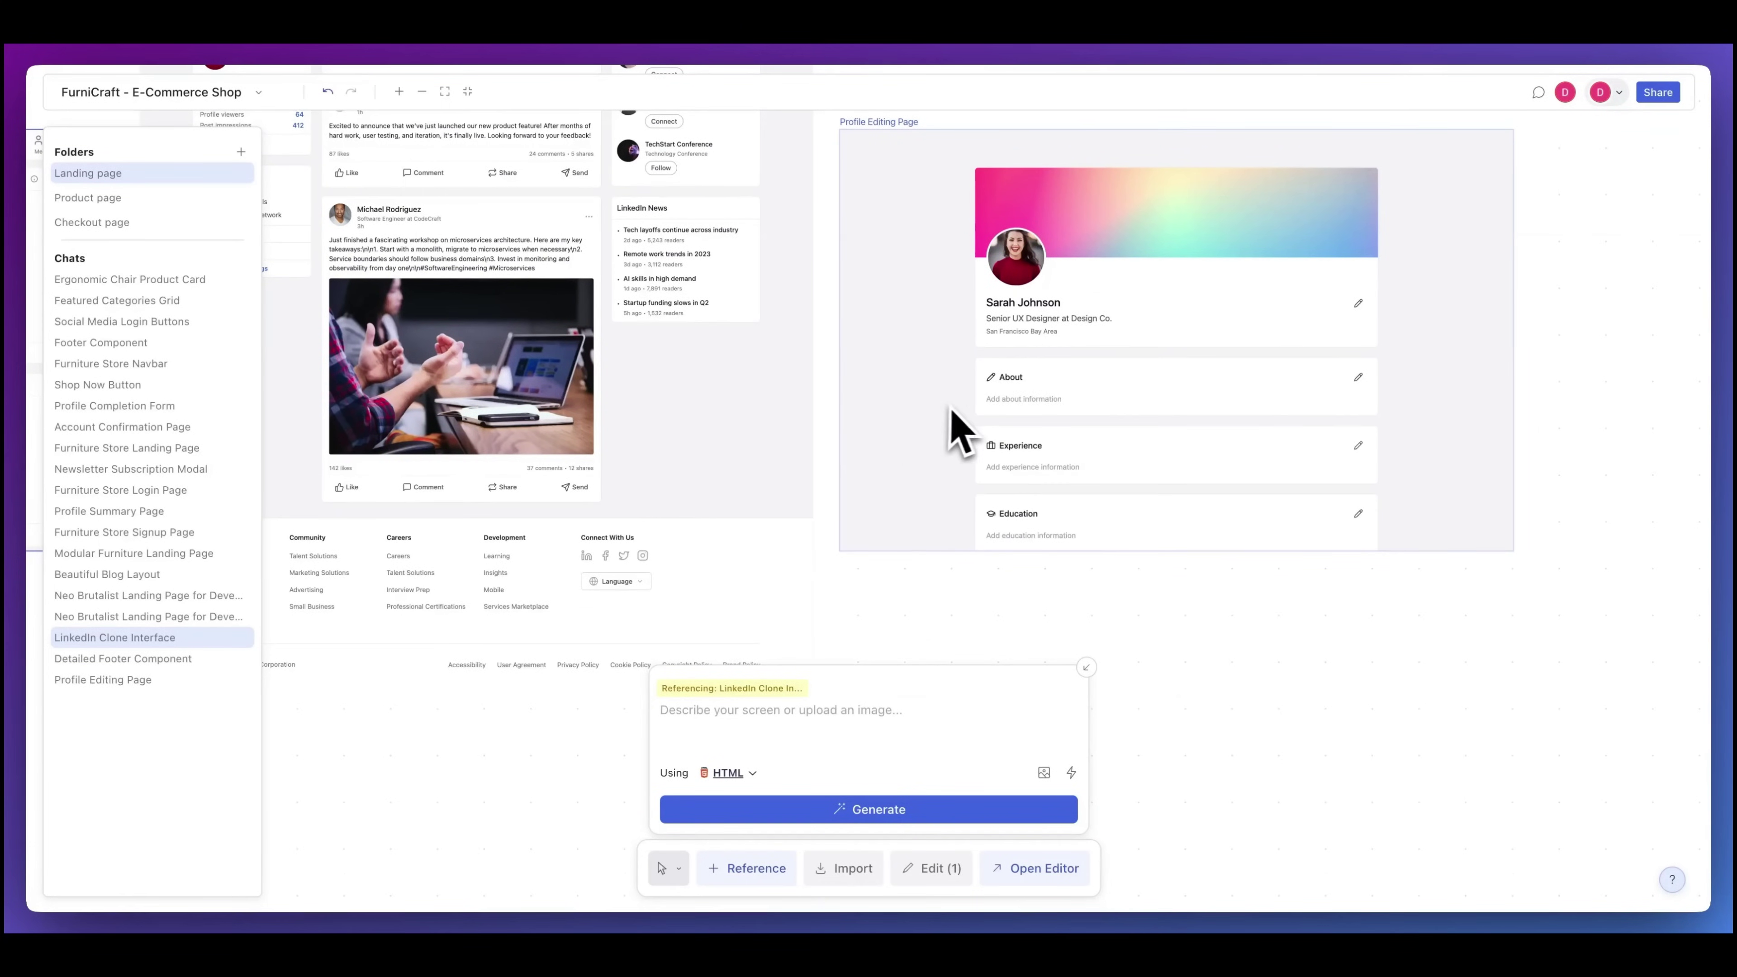
{"action": "scroll", "coordinate": [957, 426], "scroll_direction": "left", "scroll_amount": 8}
{"action": "scroll", "coordinate": [1148, 415], "scroll_direction": "up", "scroll_amount": 3}
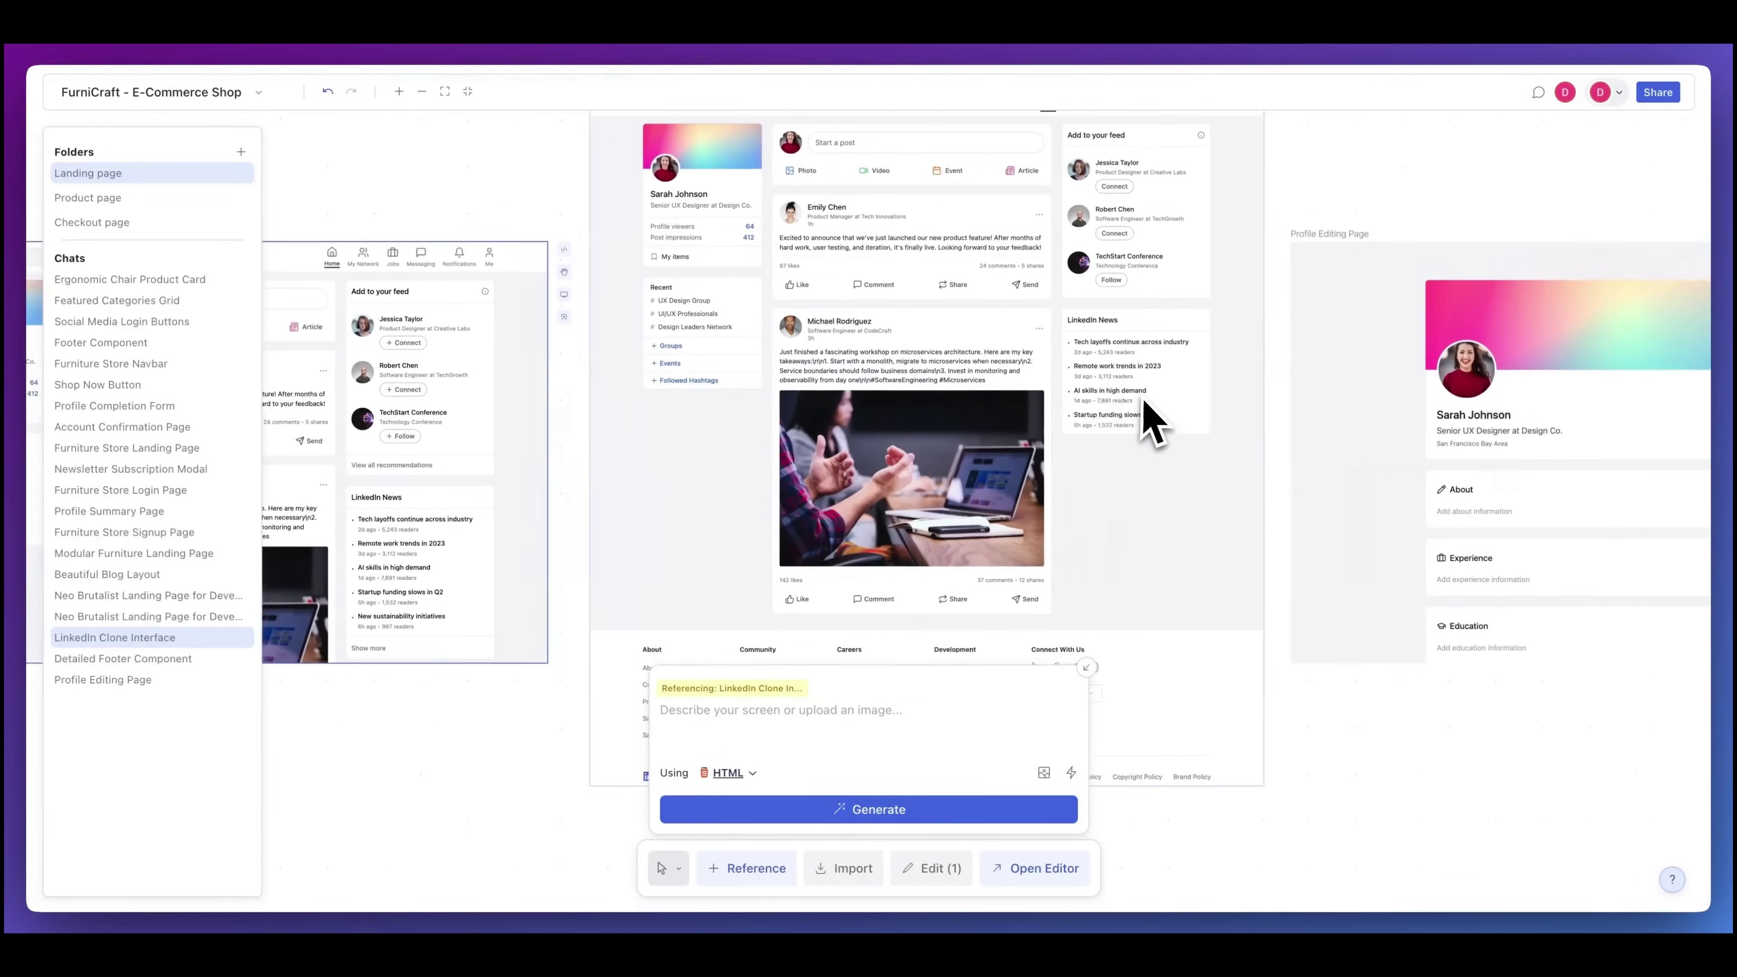
{"action": "left_click", "coordinate": [1233, 474]}
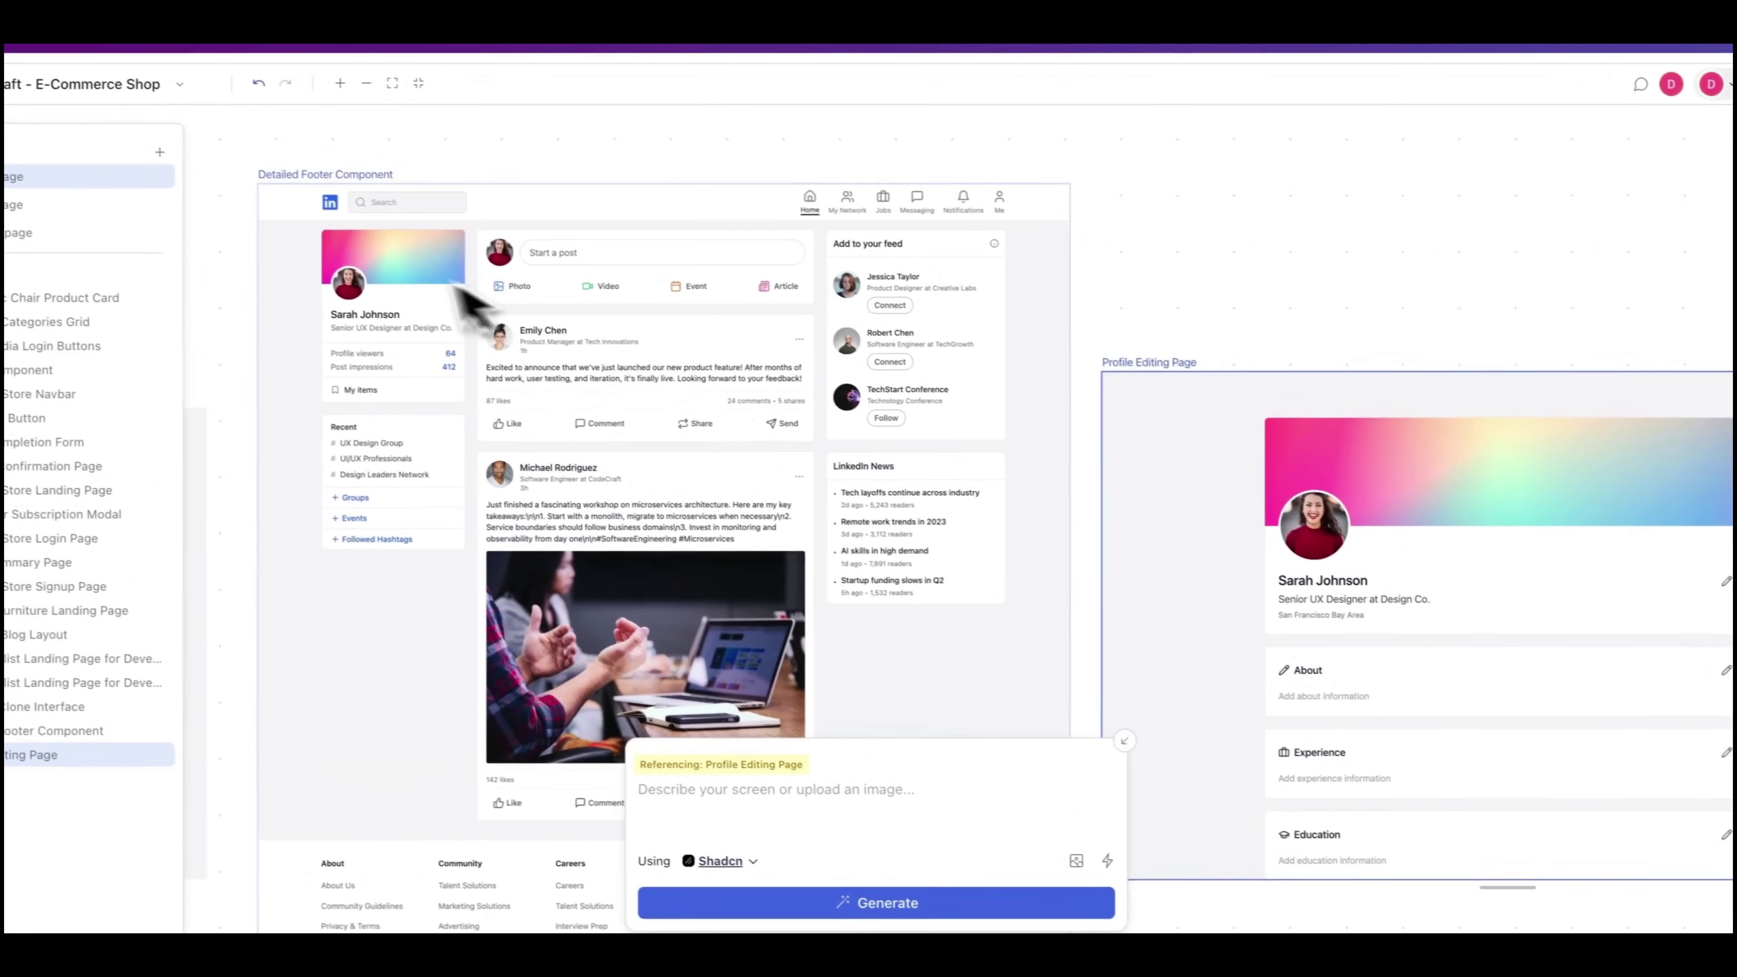
{"action": "left_click", "coordinate": [441, 250]}
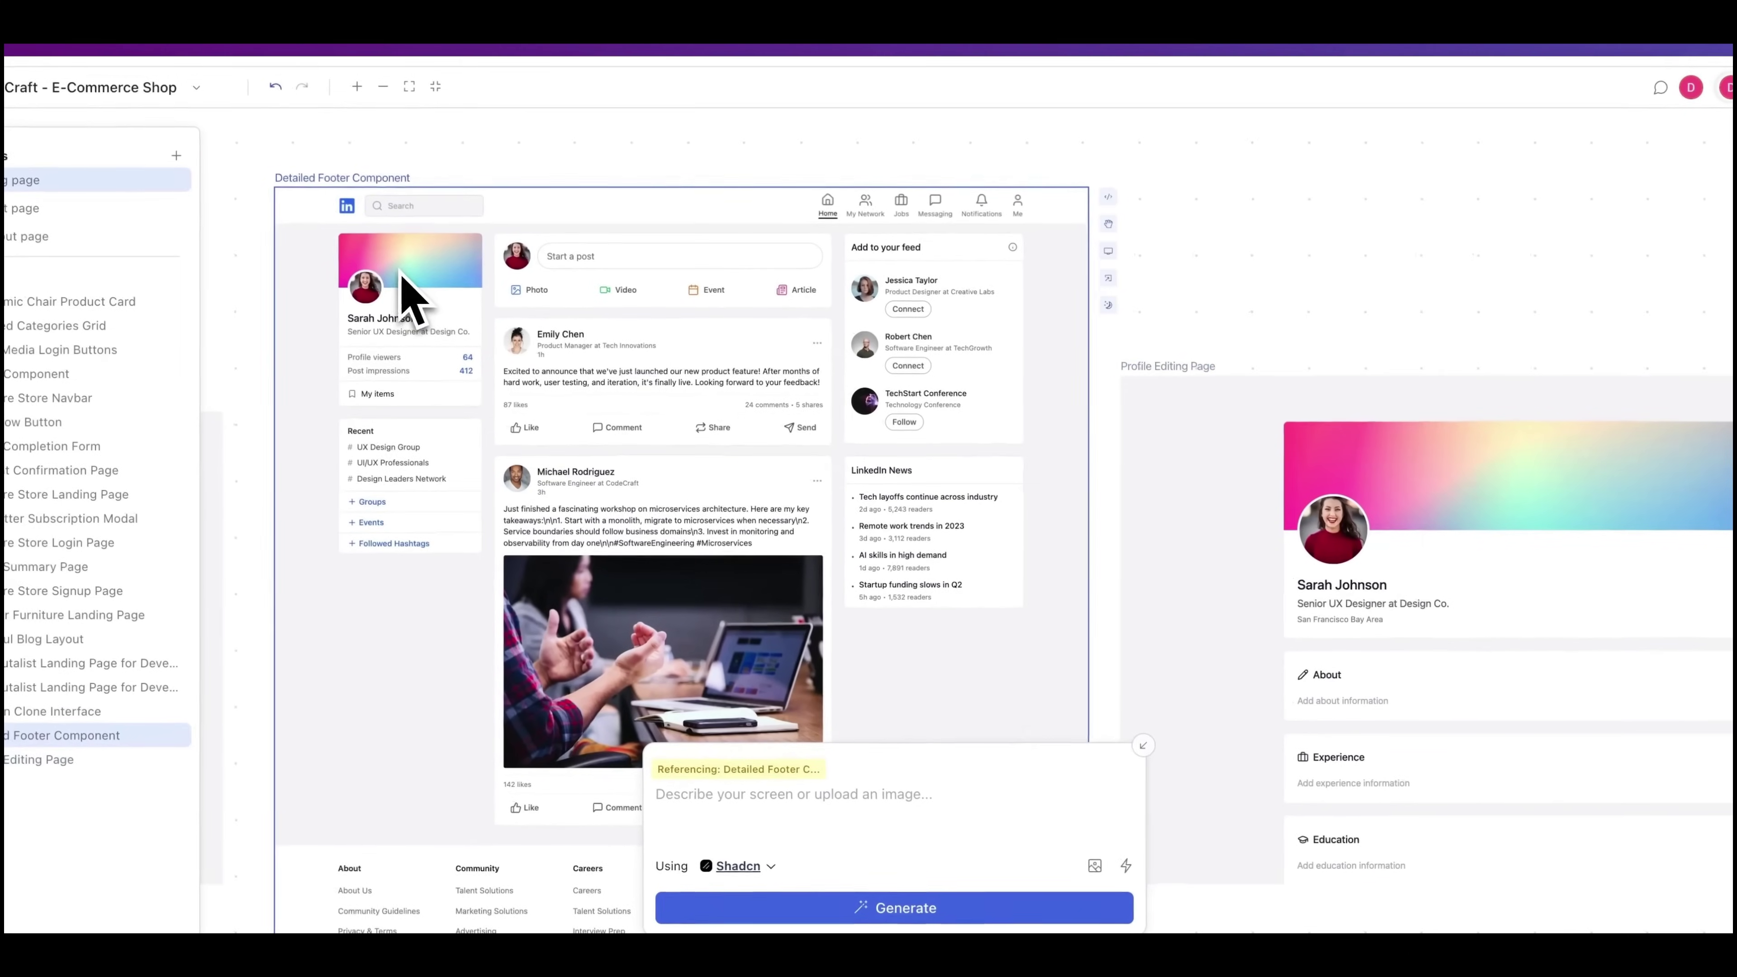
{"action": "left_click", "coordinate": [1330, 520]}
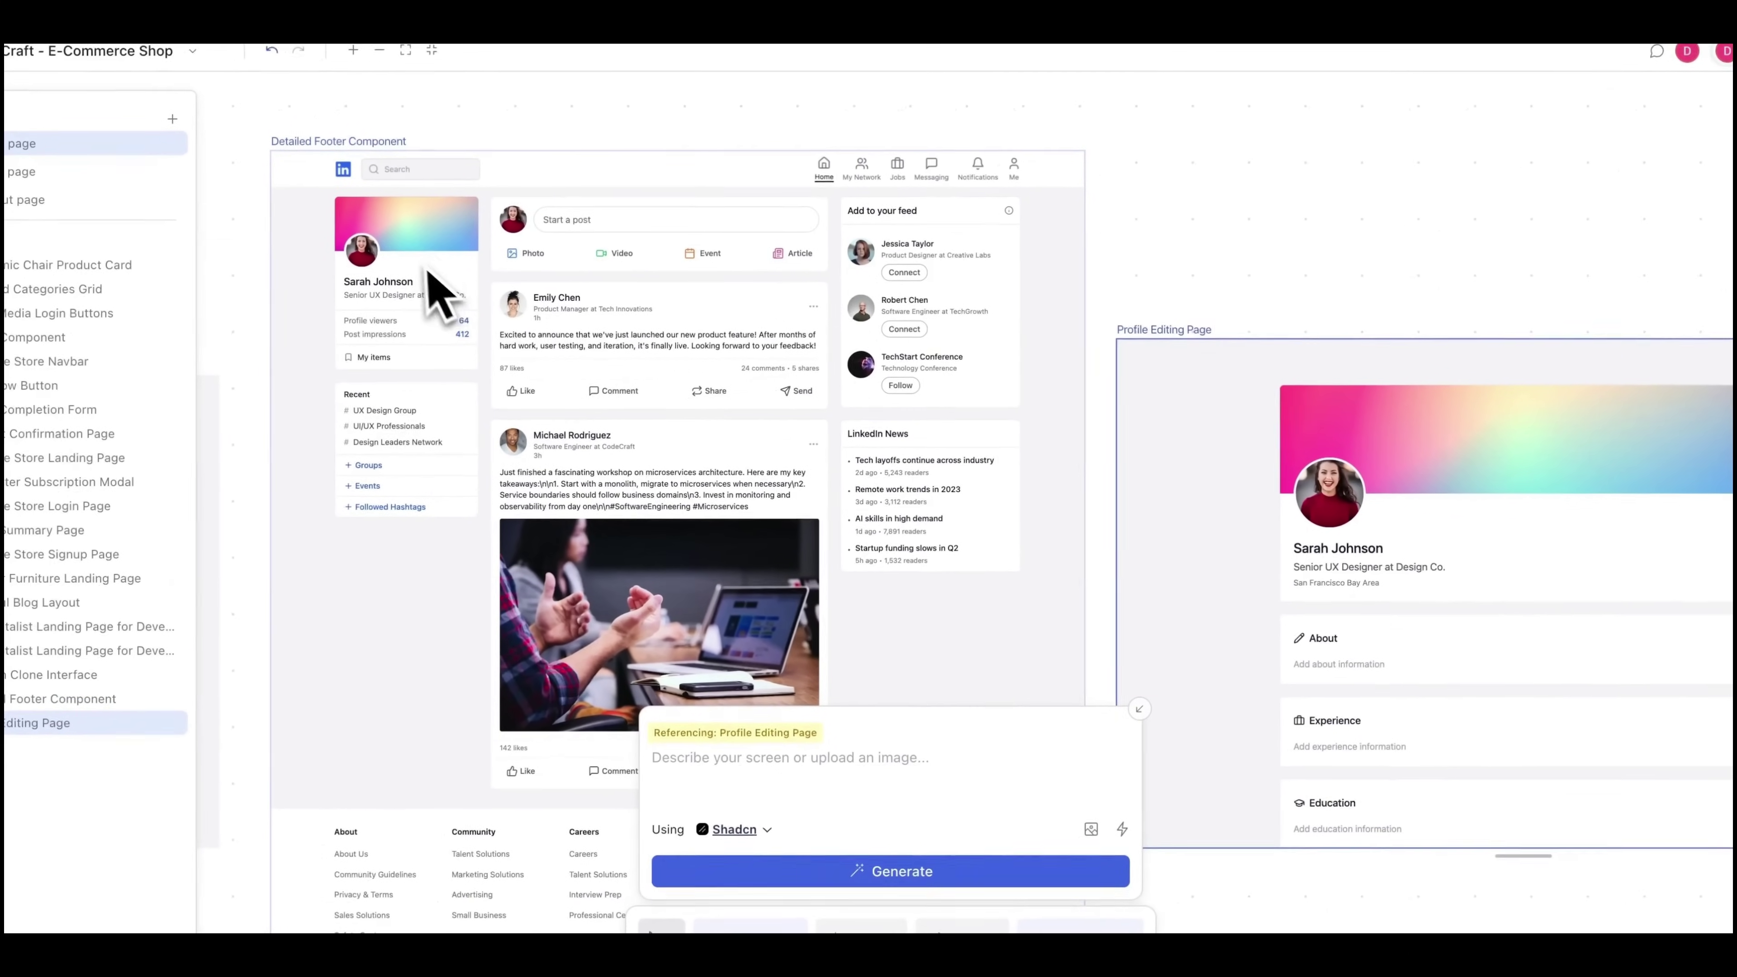
{"action": "left_click", "coordinate": [457, 287]}
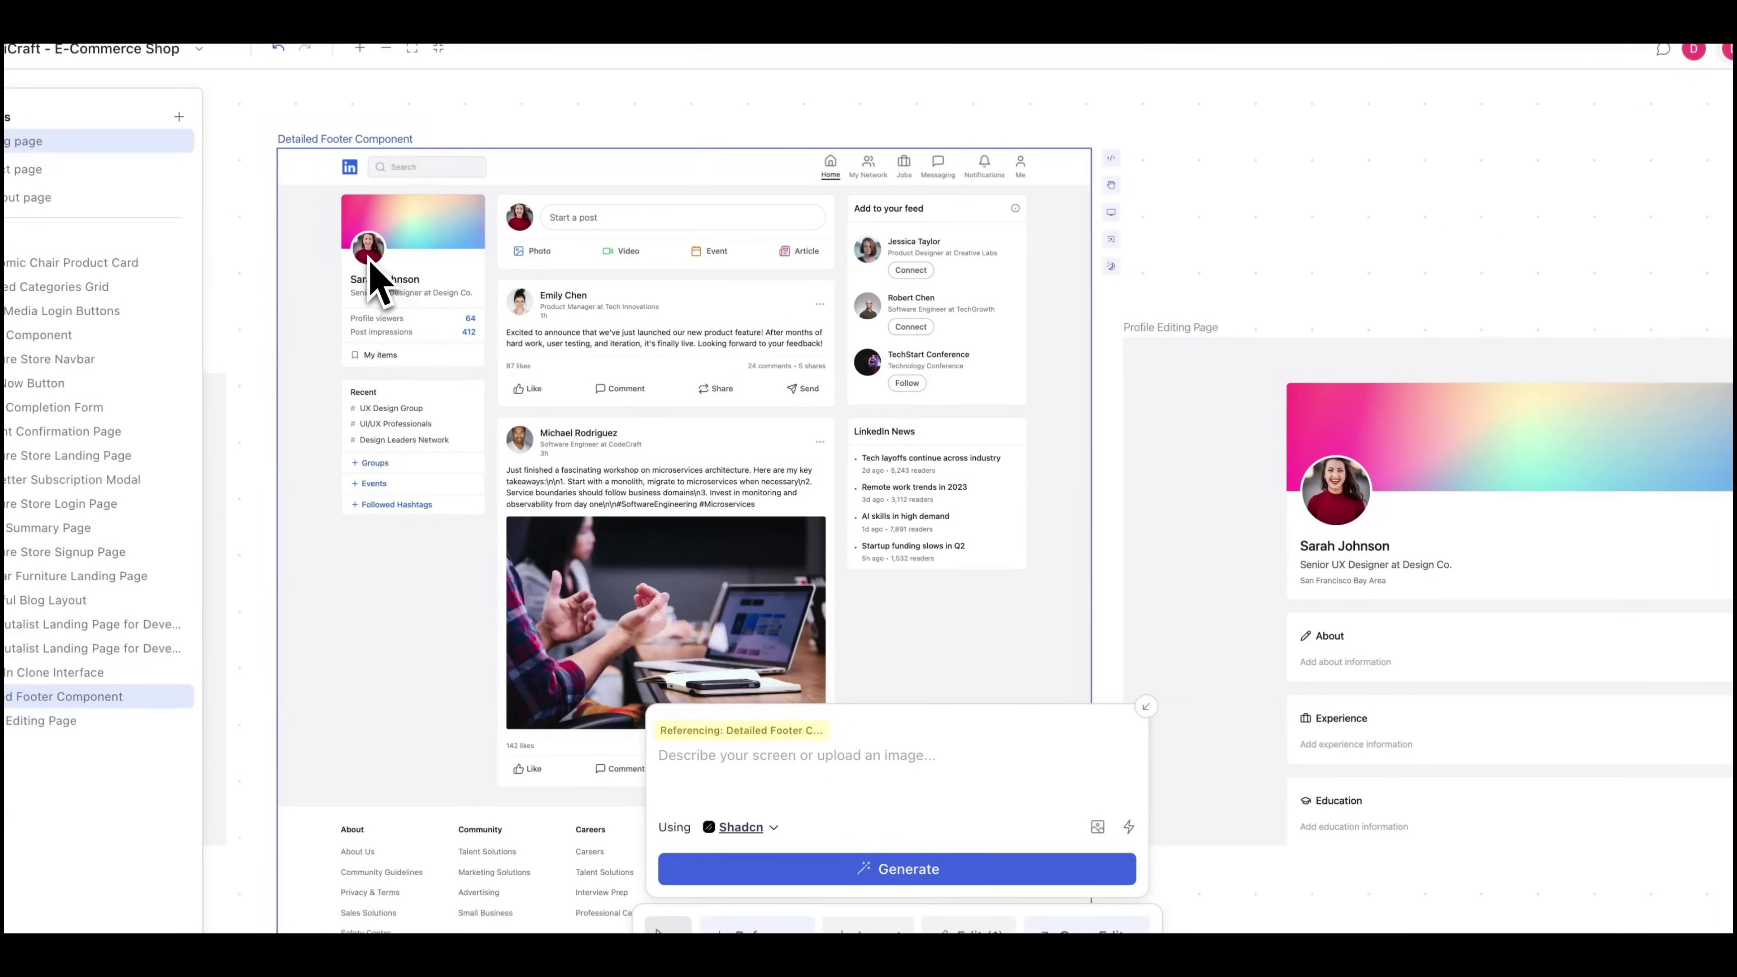
{"action": "left_click", "coordinate": [1333, 580]}
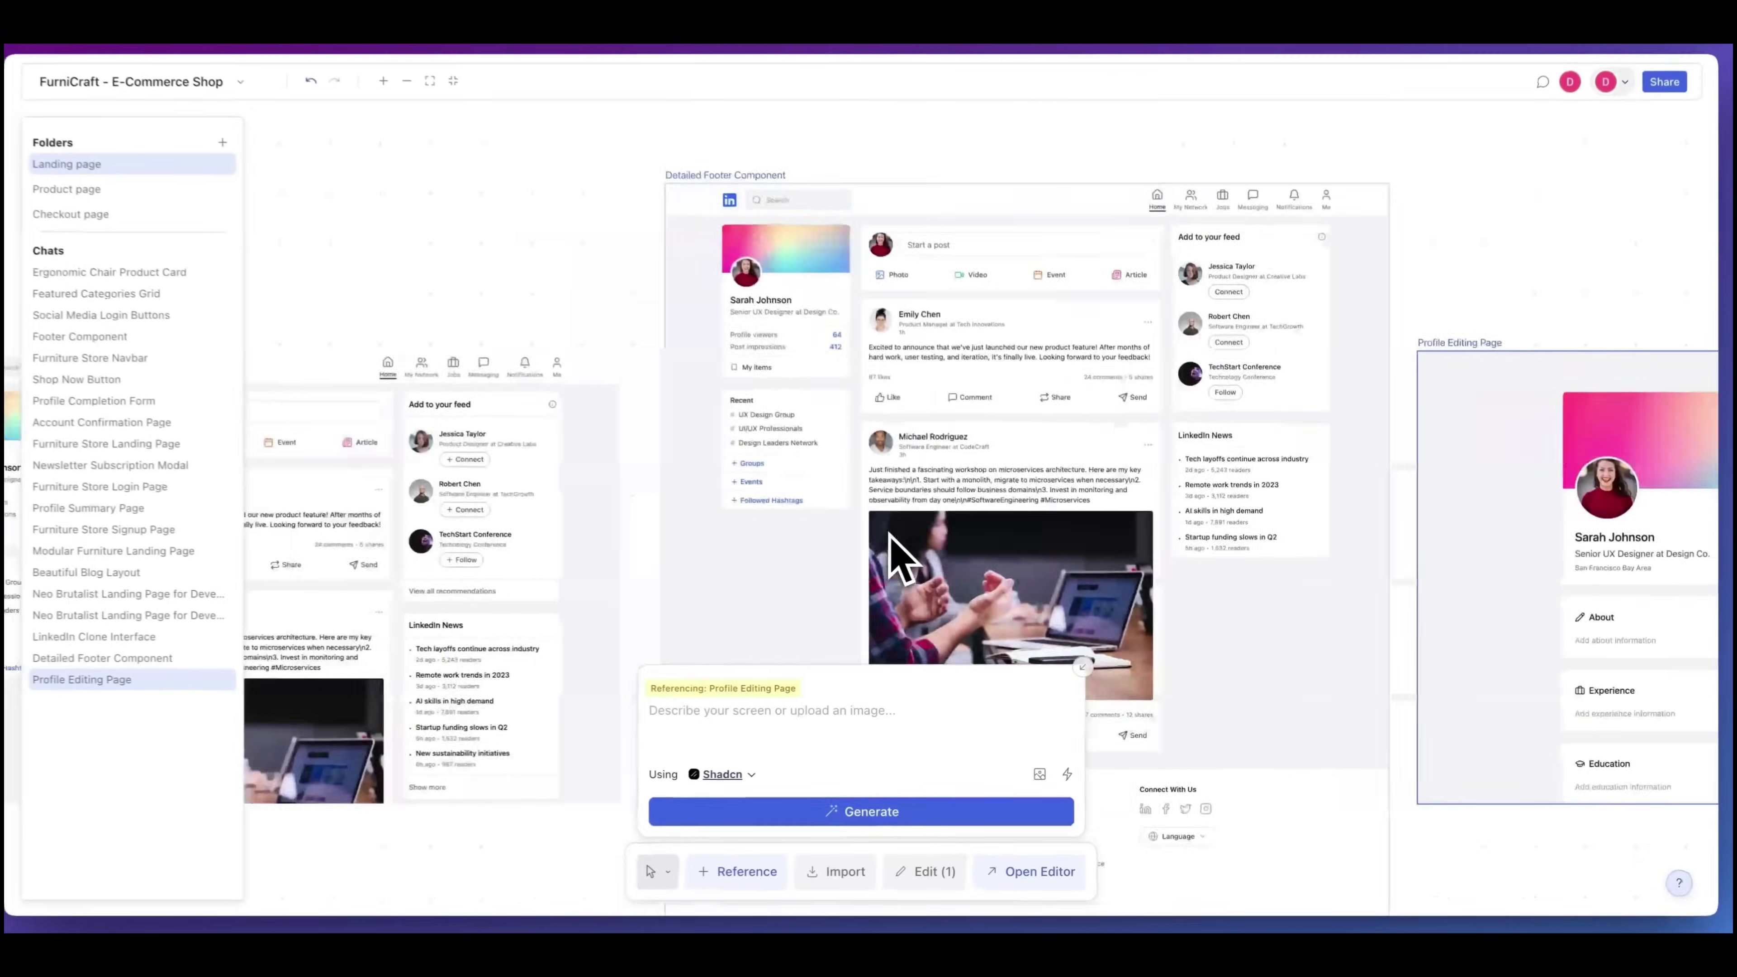
{"action": "scroll", "coordinate": [896, 554], "scroll_direction": "left", "scroll_amount": 10}
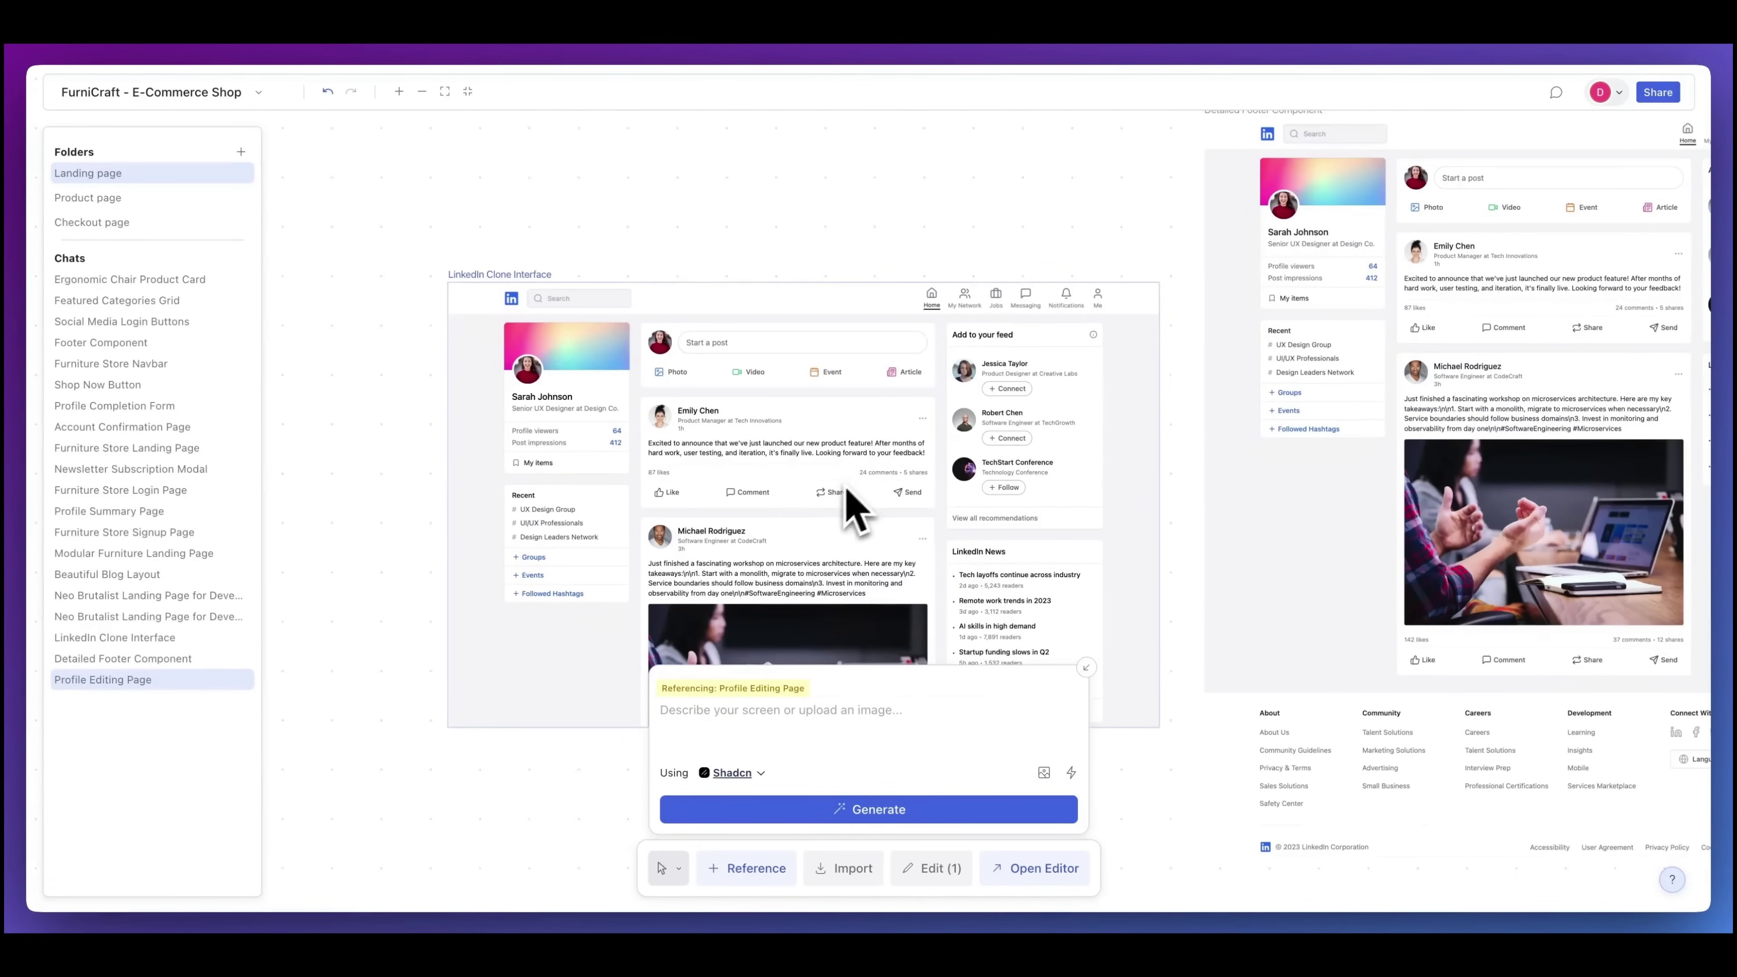
{"action": "scroll", "coordinate": [1231, 342], "scroll_direction": "right", "scroll_amount": 10}
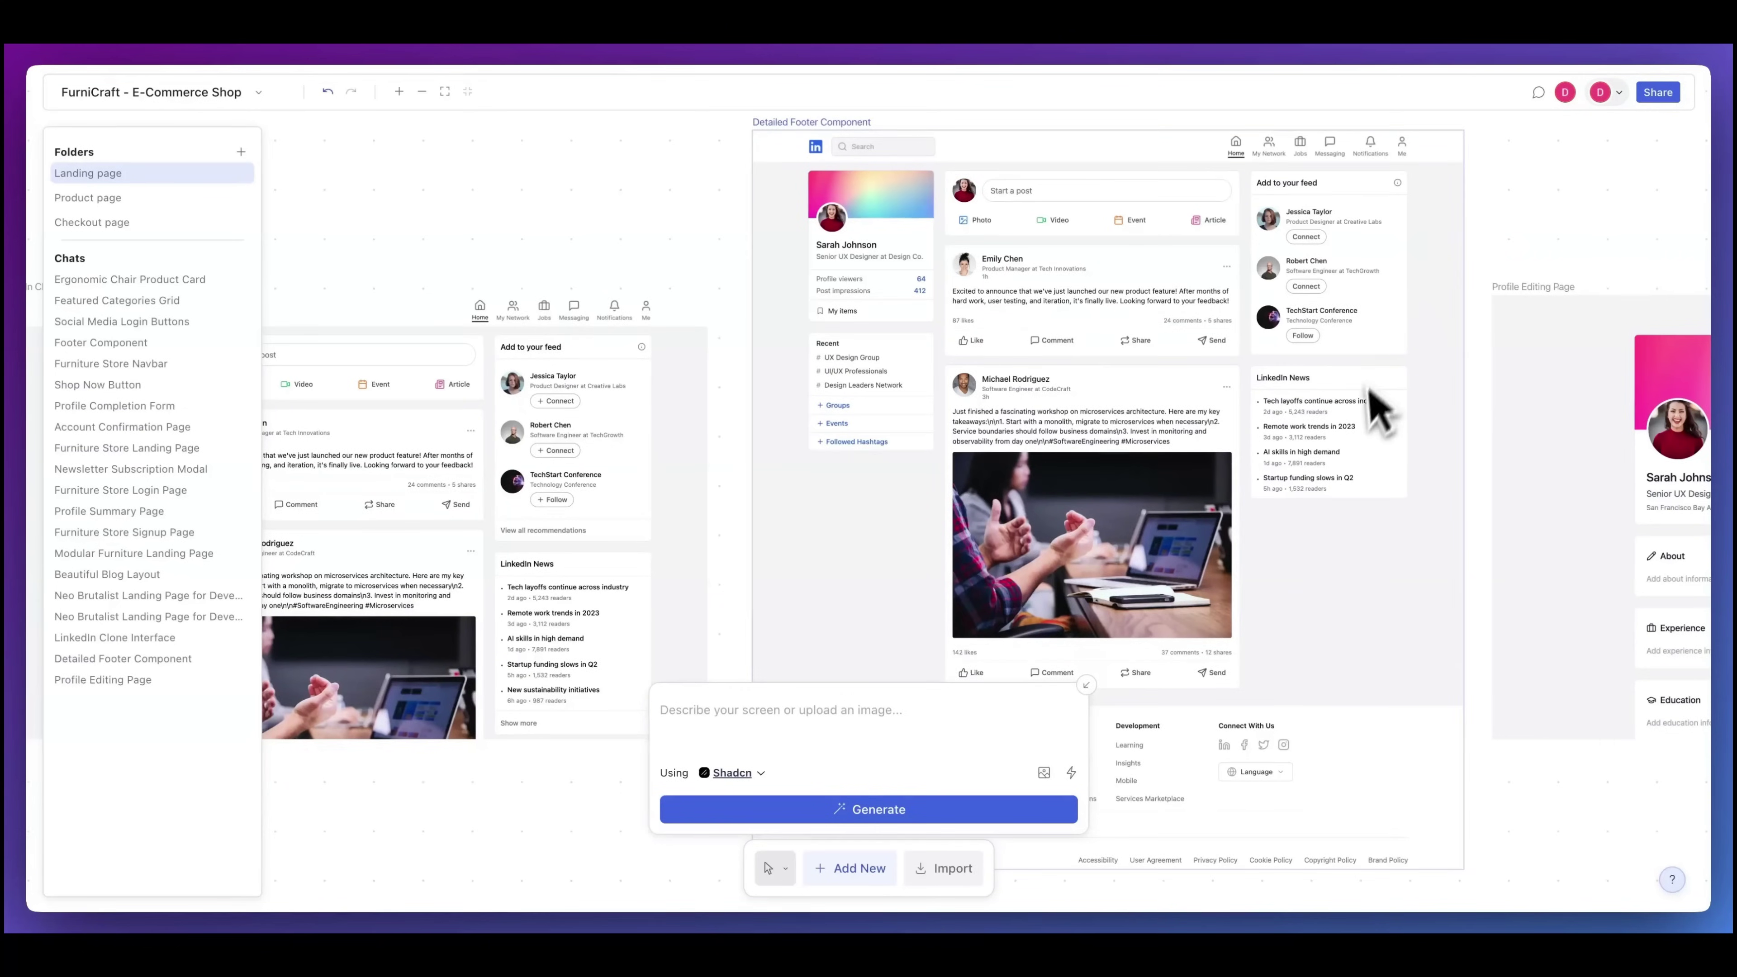
{"action": "scroll", "coordinate": [1375, 397], "scroll_direction": "right", "scroll_amount": 10}
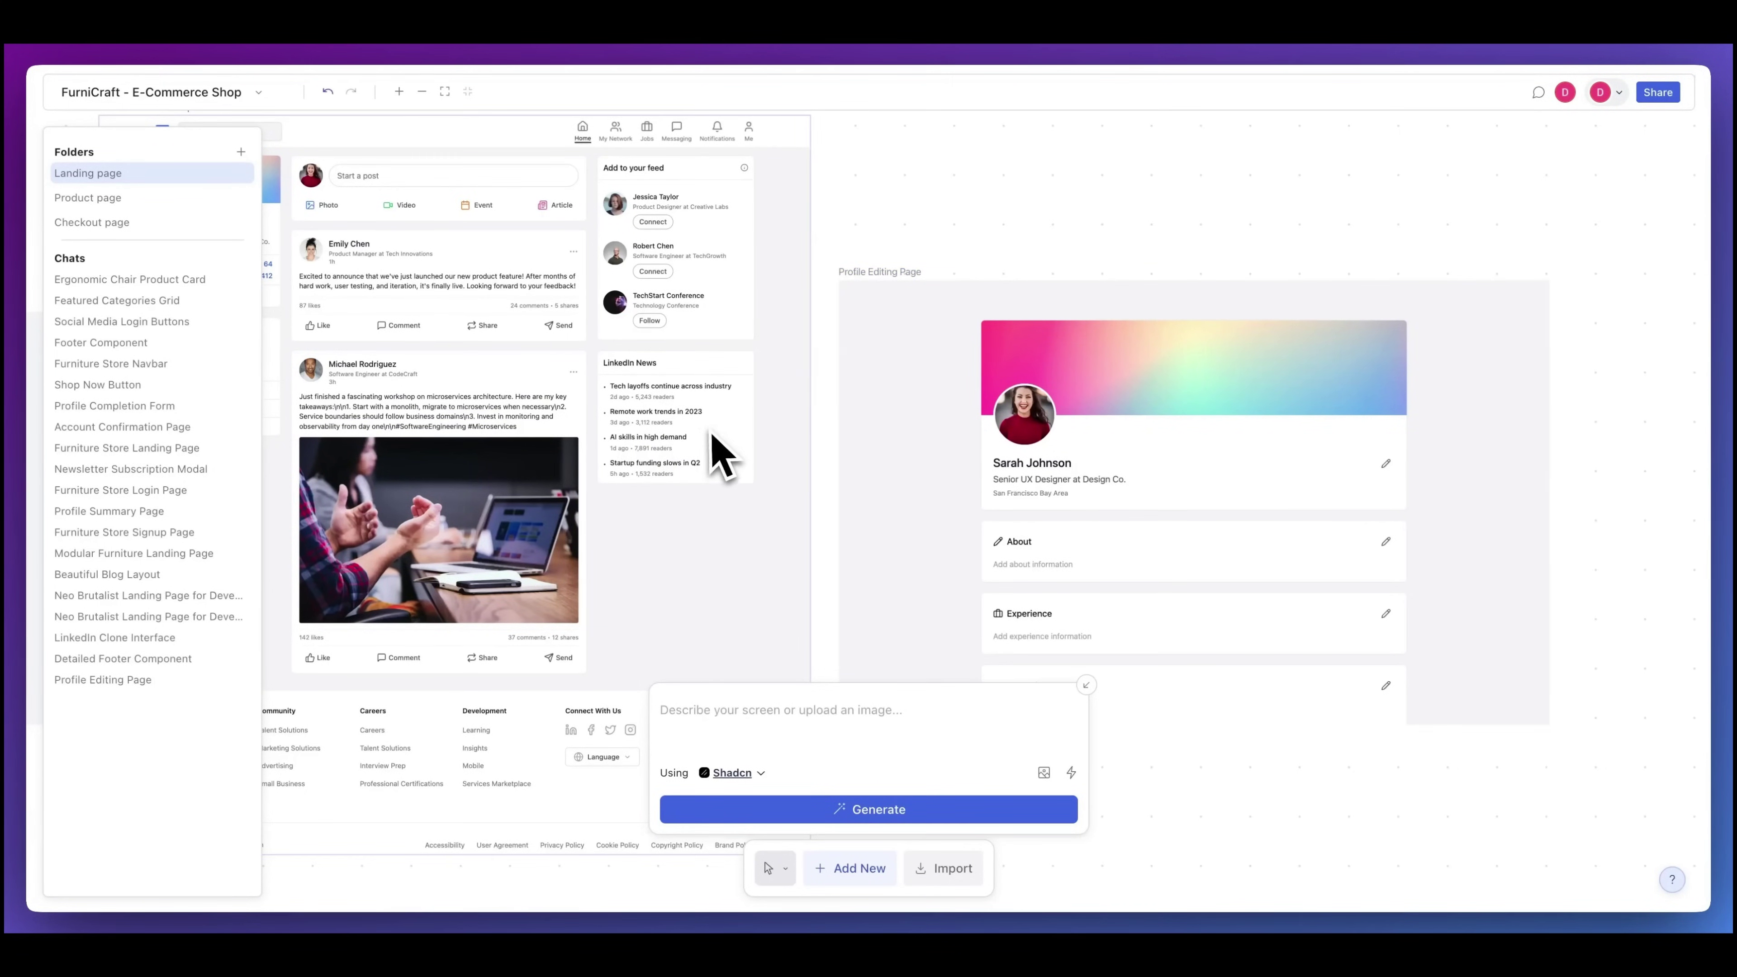
{"action": "scroll", "coordinate": [711, 452], "scroll_direction": "up", "scroll_amount": 5}
{"action": "scroll", "coordinate": [711, 437], "scroll_direction": "down", "scroll_amount": 5}
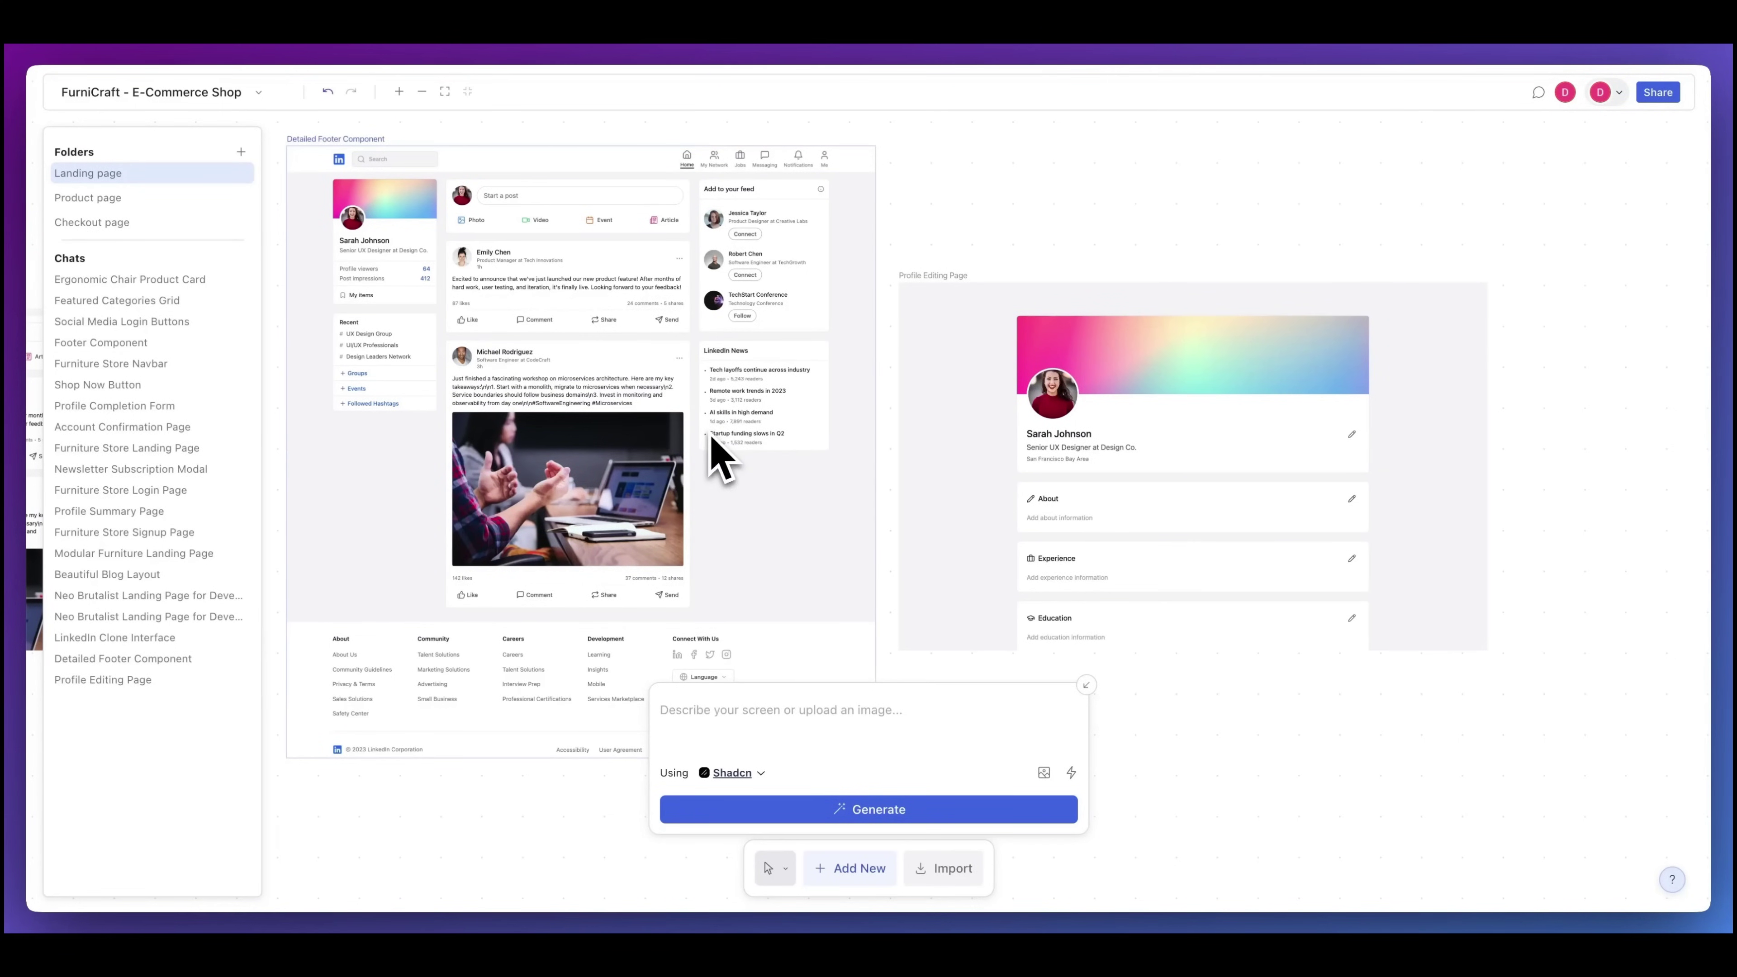
{"action": "scroll", "coordinate": [711, 438], "scroll_direction": "left", "scroll_amount": 5}
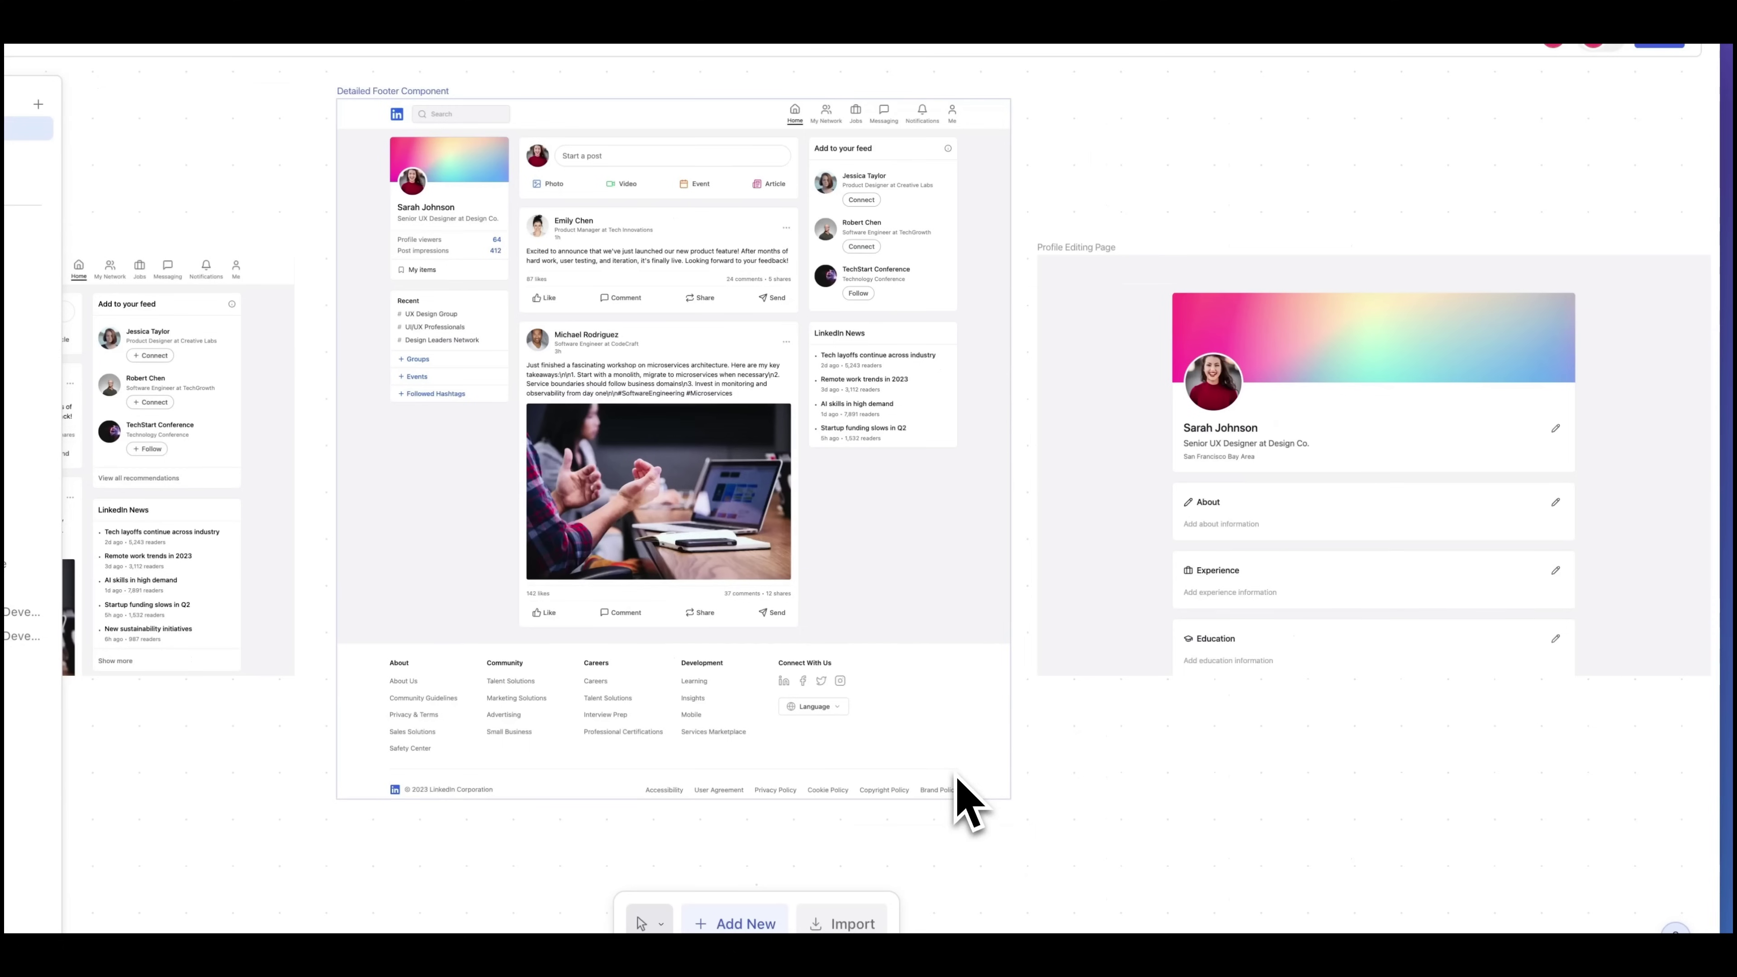
{"action": "left_click", "coordinate": [964, 712]}
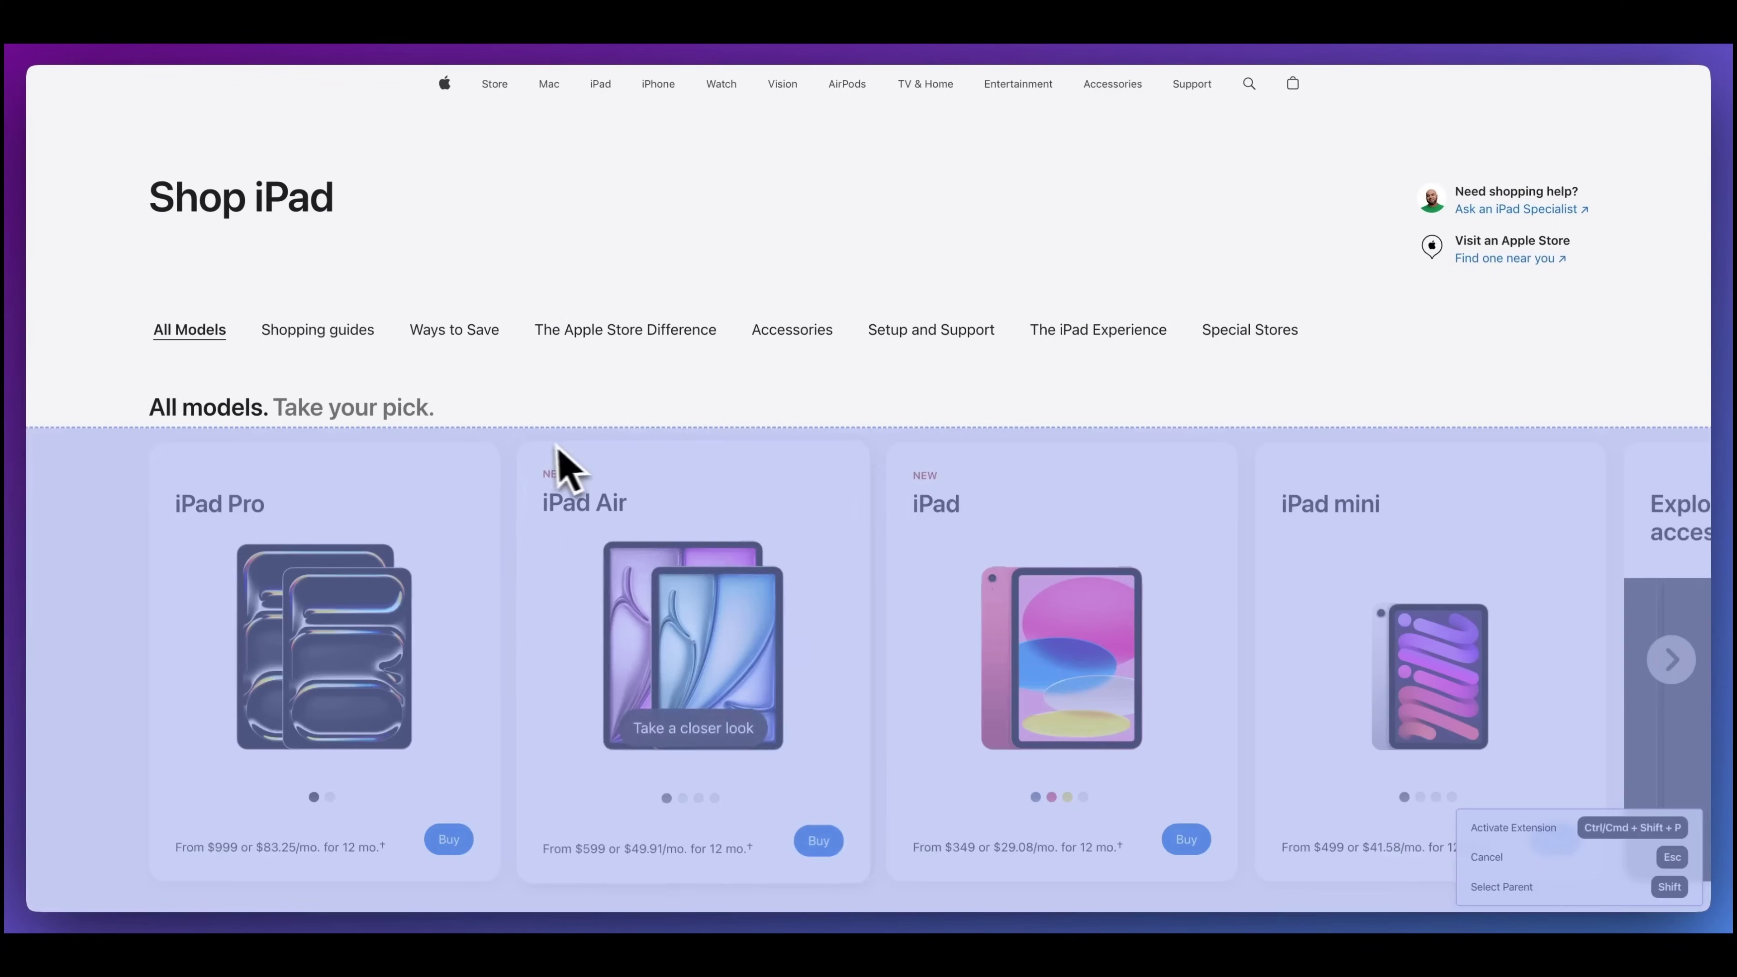
Capture the iPad models carousel from apple.com's Shop iPad page into Magic Patterns
{"action": "left_click", "coordinate": [520, 445]}
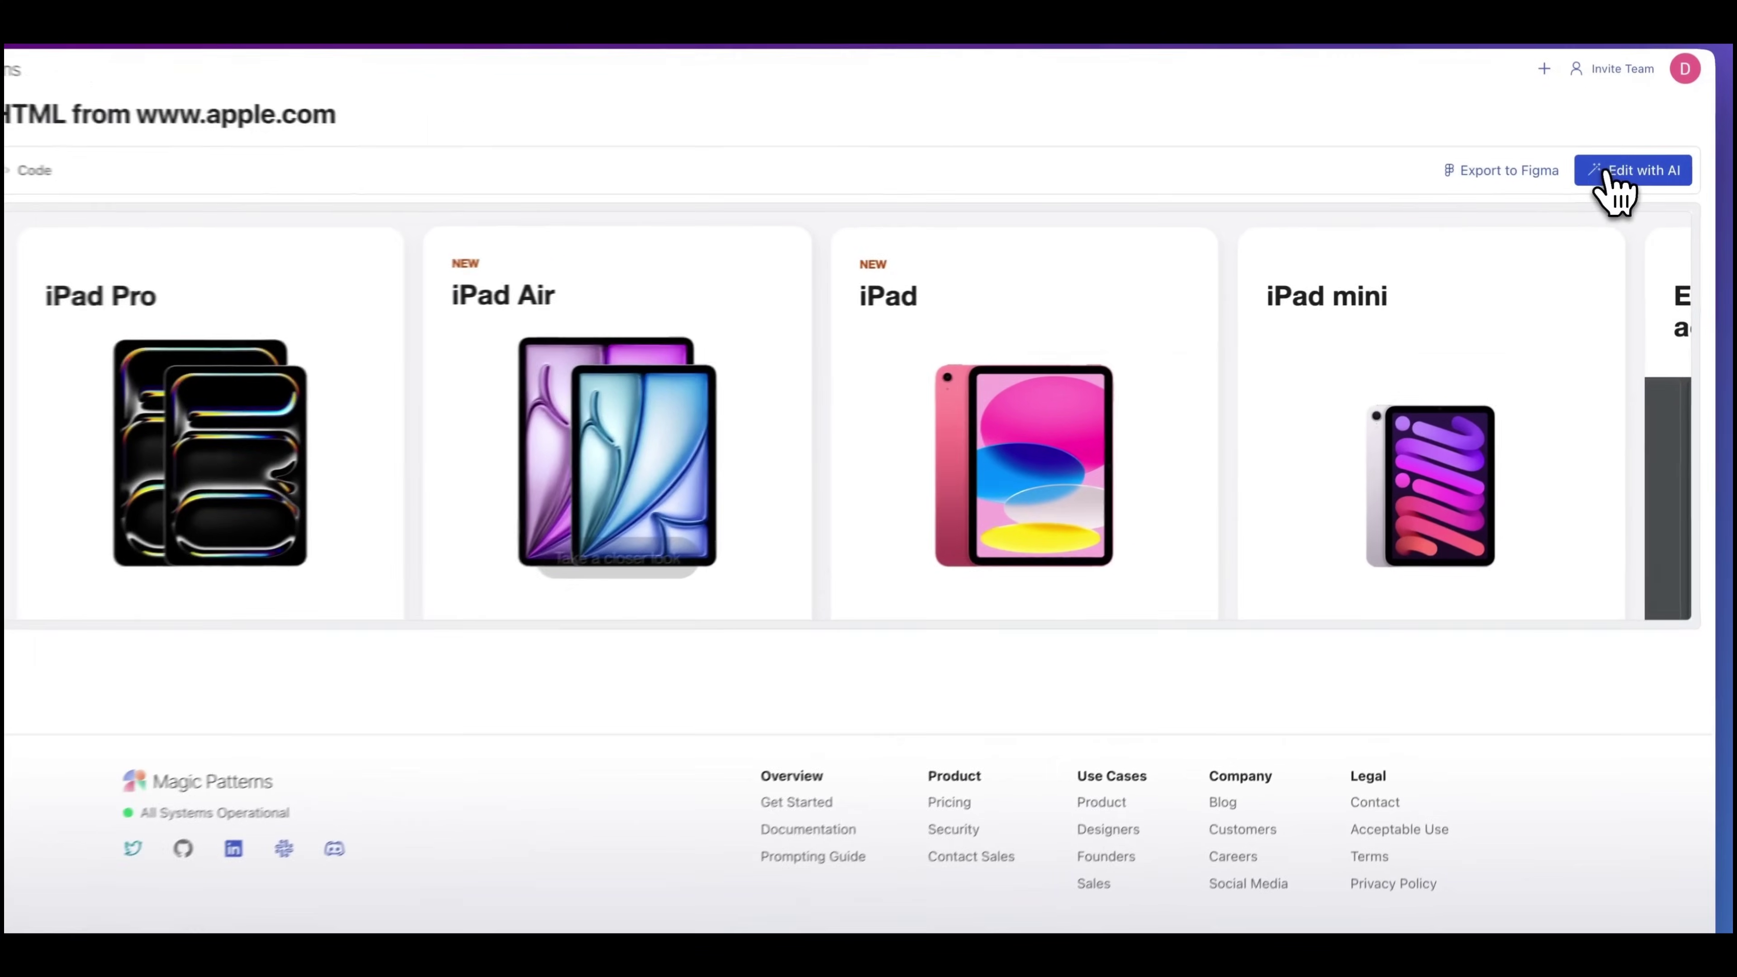
Convert the imported iPad carousel into an editable Tailwind design through Edit with AI
{"action": "left_click", "coordinate": [1607, 177]}
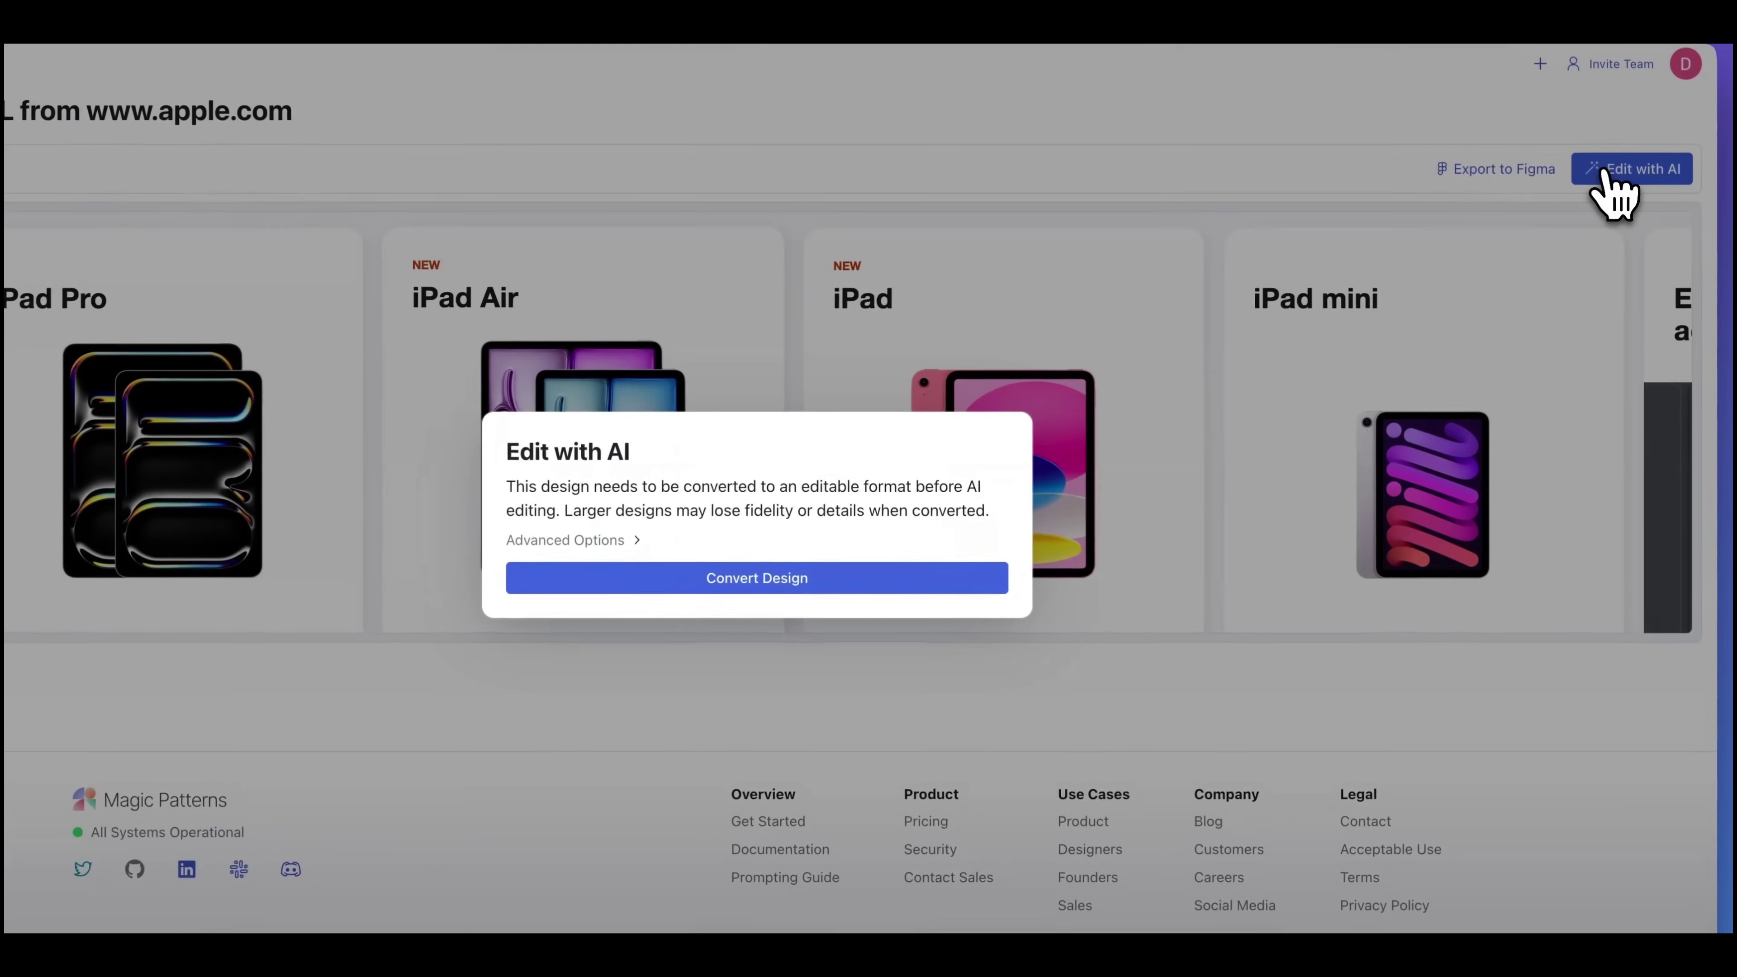
{"action": "left_click", "coordinate": [827, 585]}
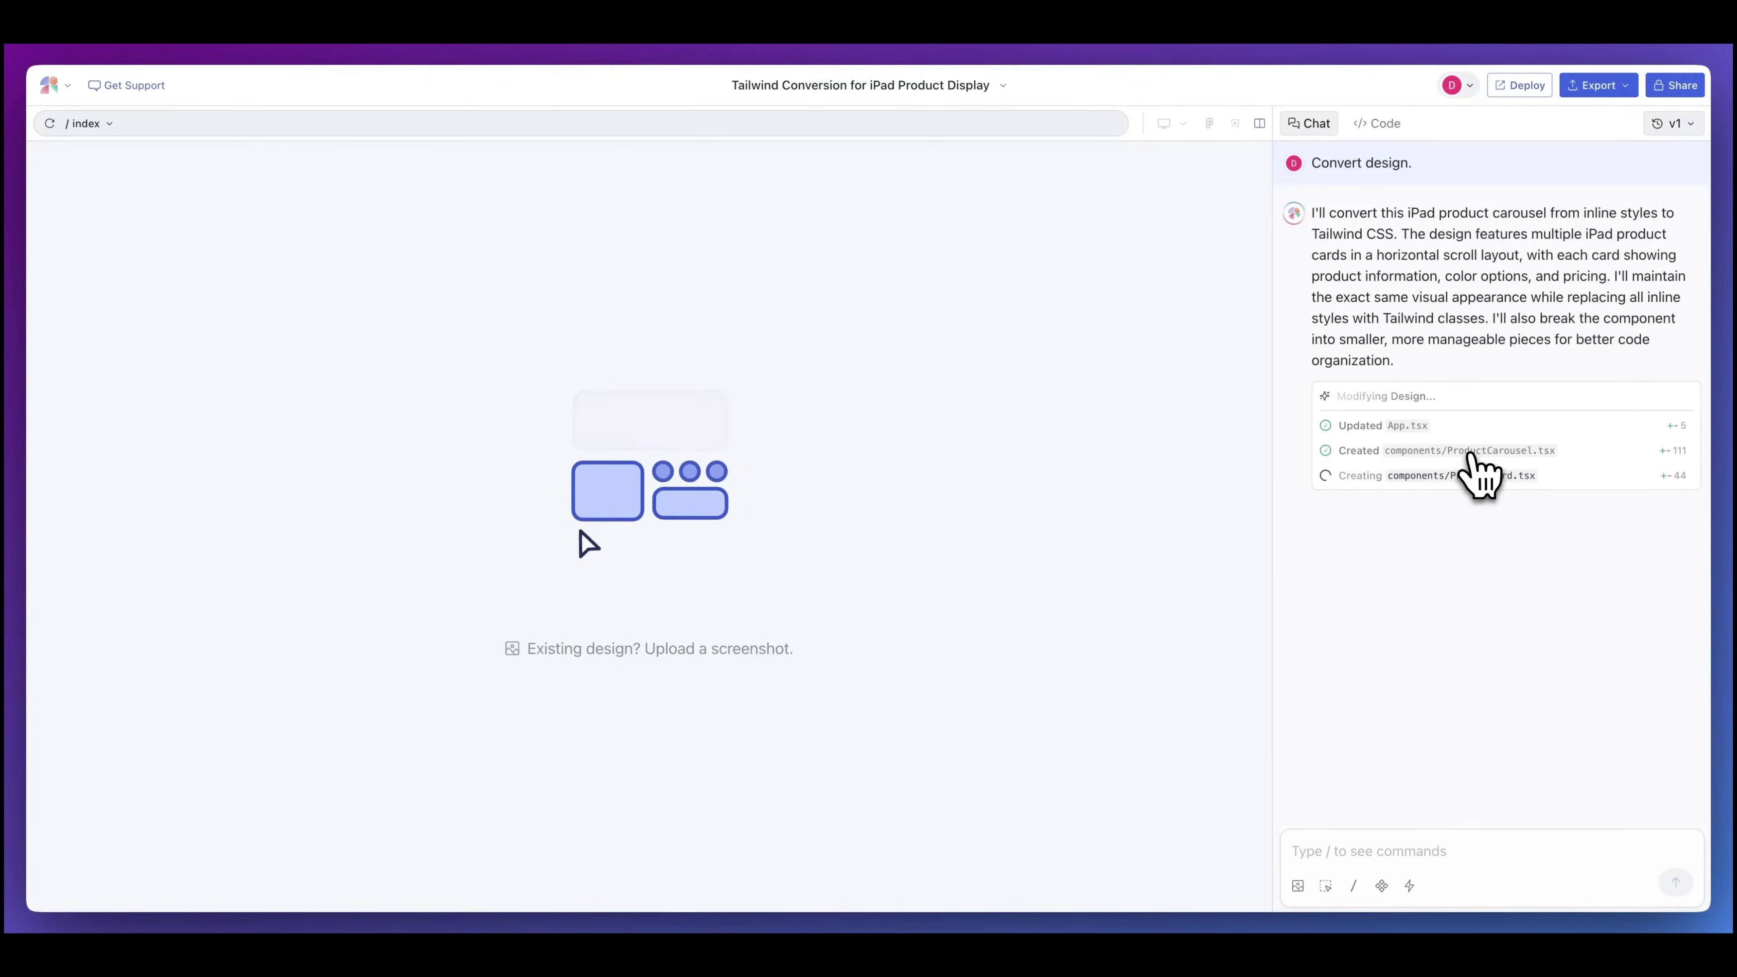
Highlight the iPad carousel mention and the ProductCarousel.tsx and ProductCard.tsx file names in the chat
{"action": "left_click_drag", "start_coordinate": [1393, 214], "coordinate": [1531, 229]}
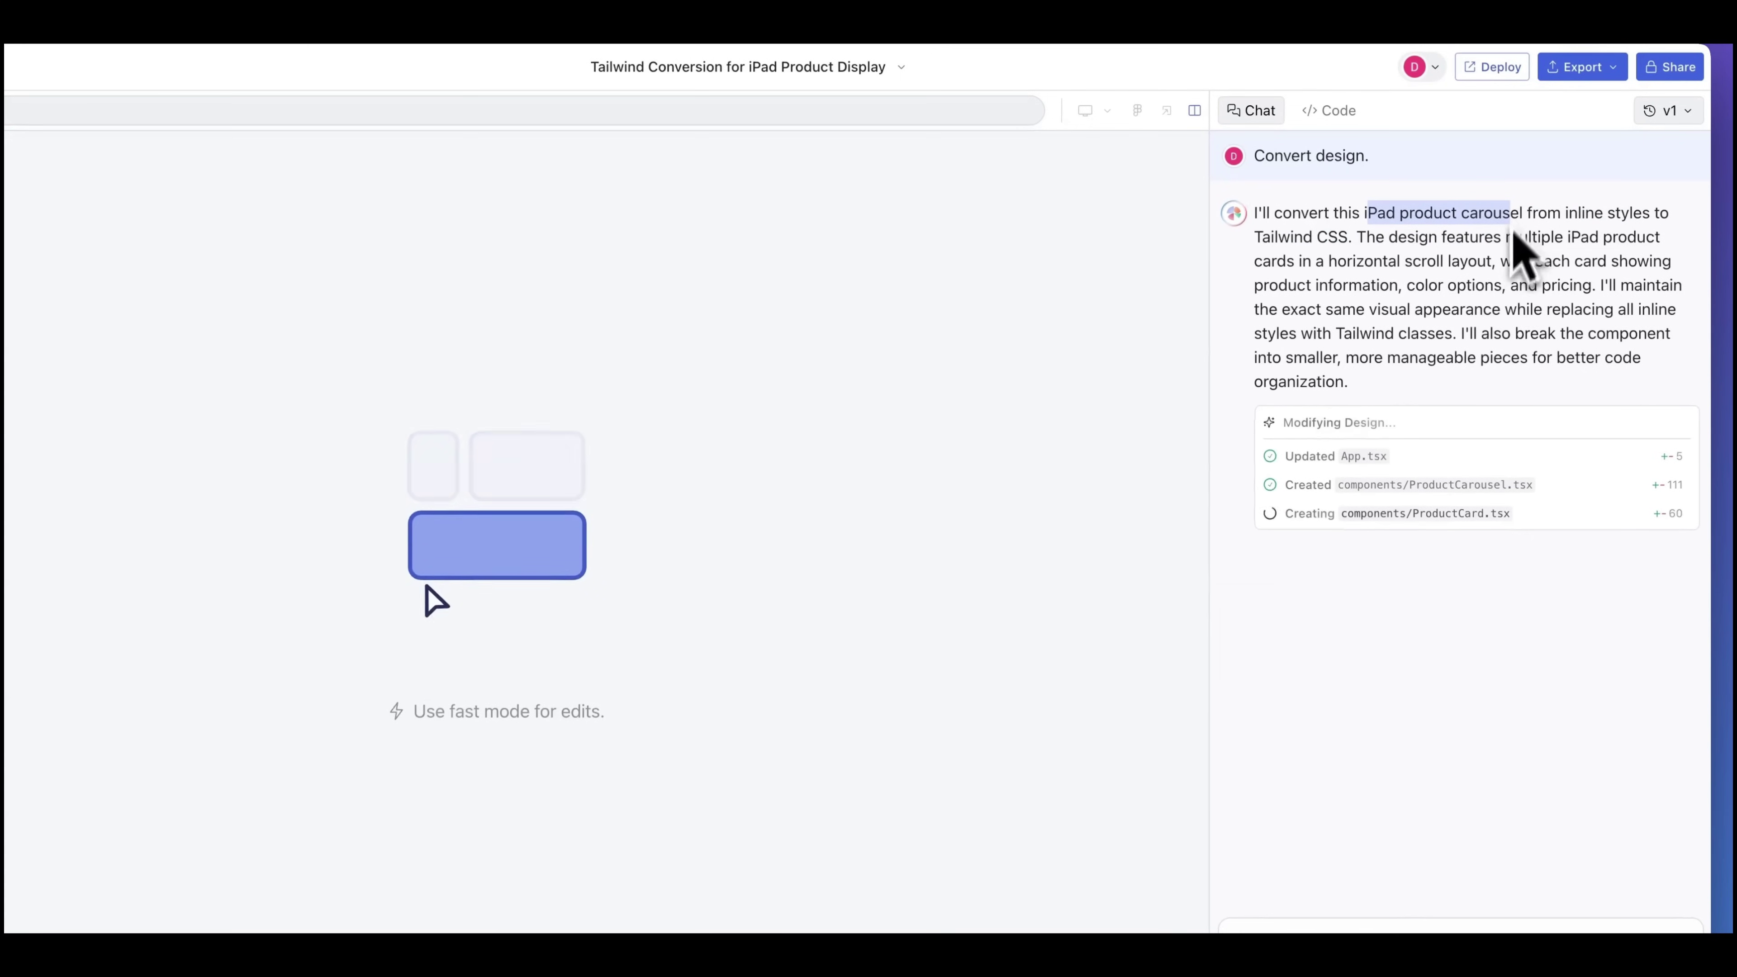
{"action": "triple_click", "coordinate": [1453, 487]}
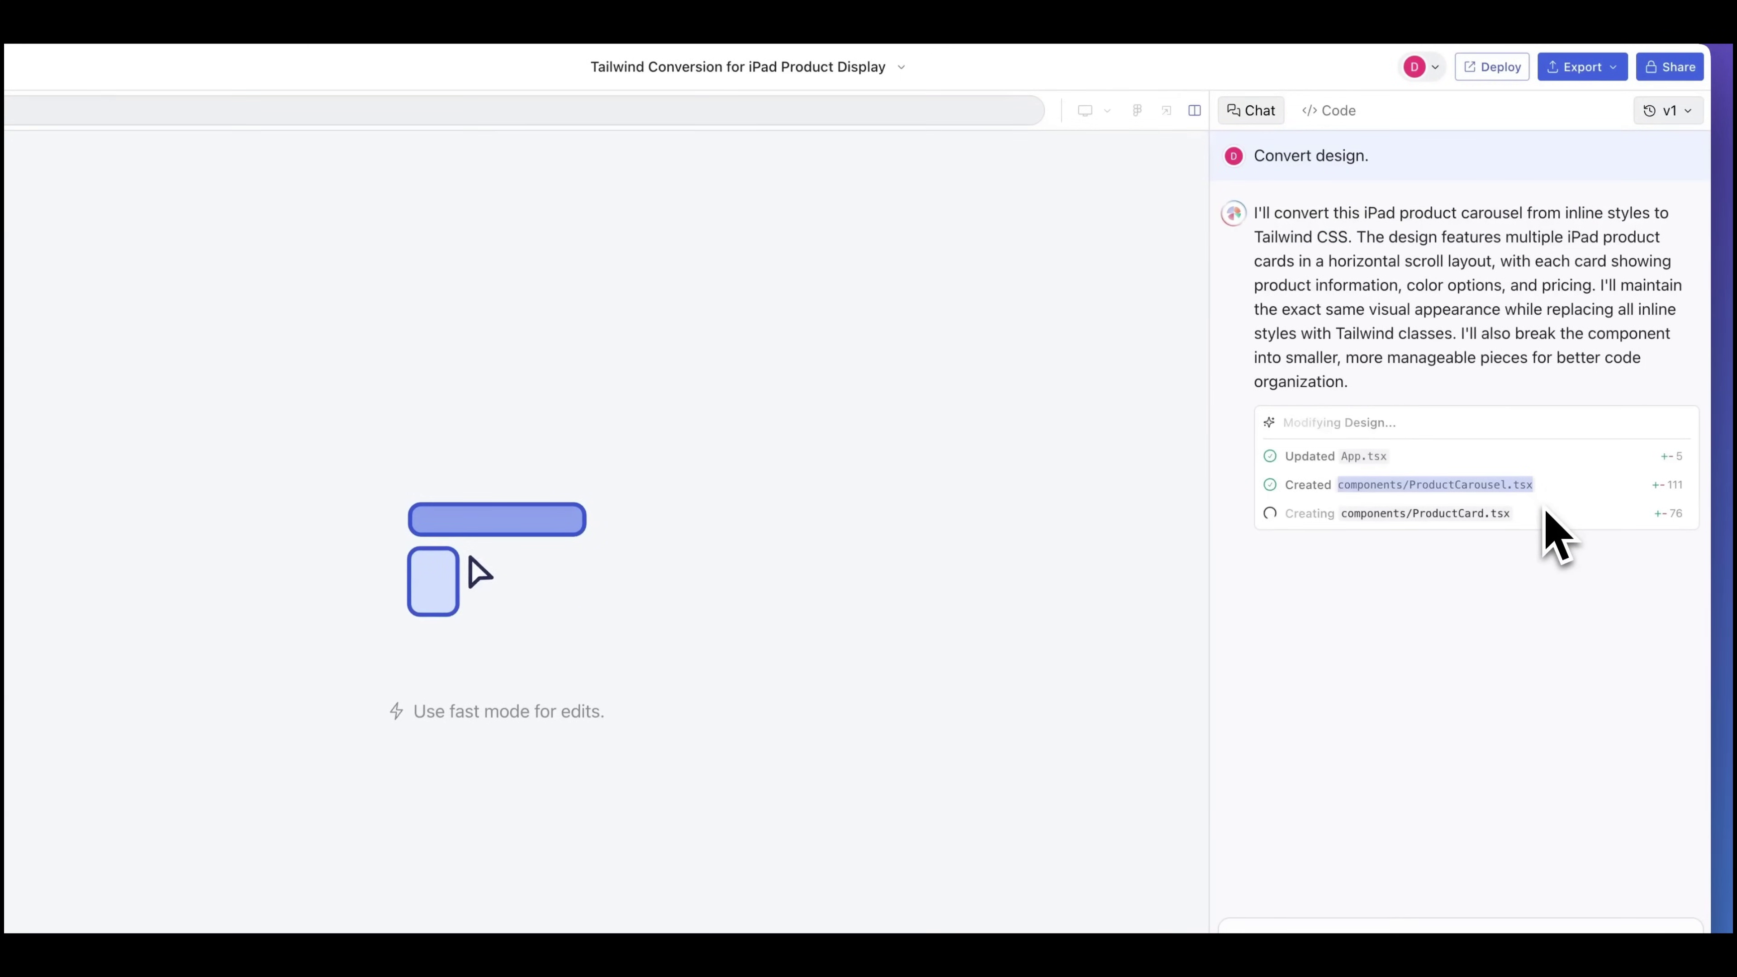
{"action": "left_click", "coordinate": [1520, 524]}
{"action": "left_click_drag", "start_coordinate": [1519, 523], "coordinate": [1332, 513]}
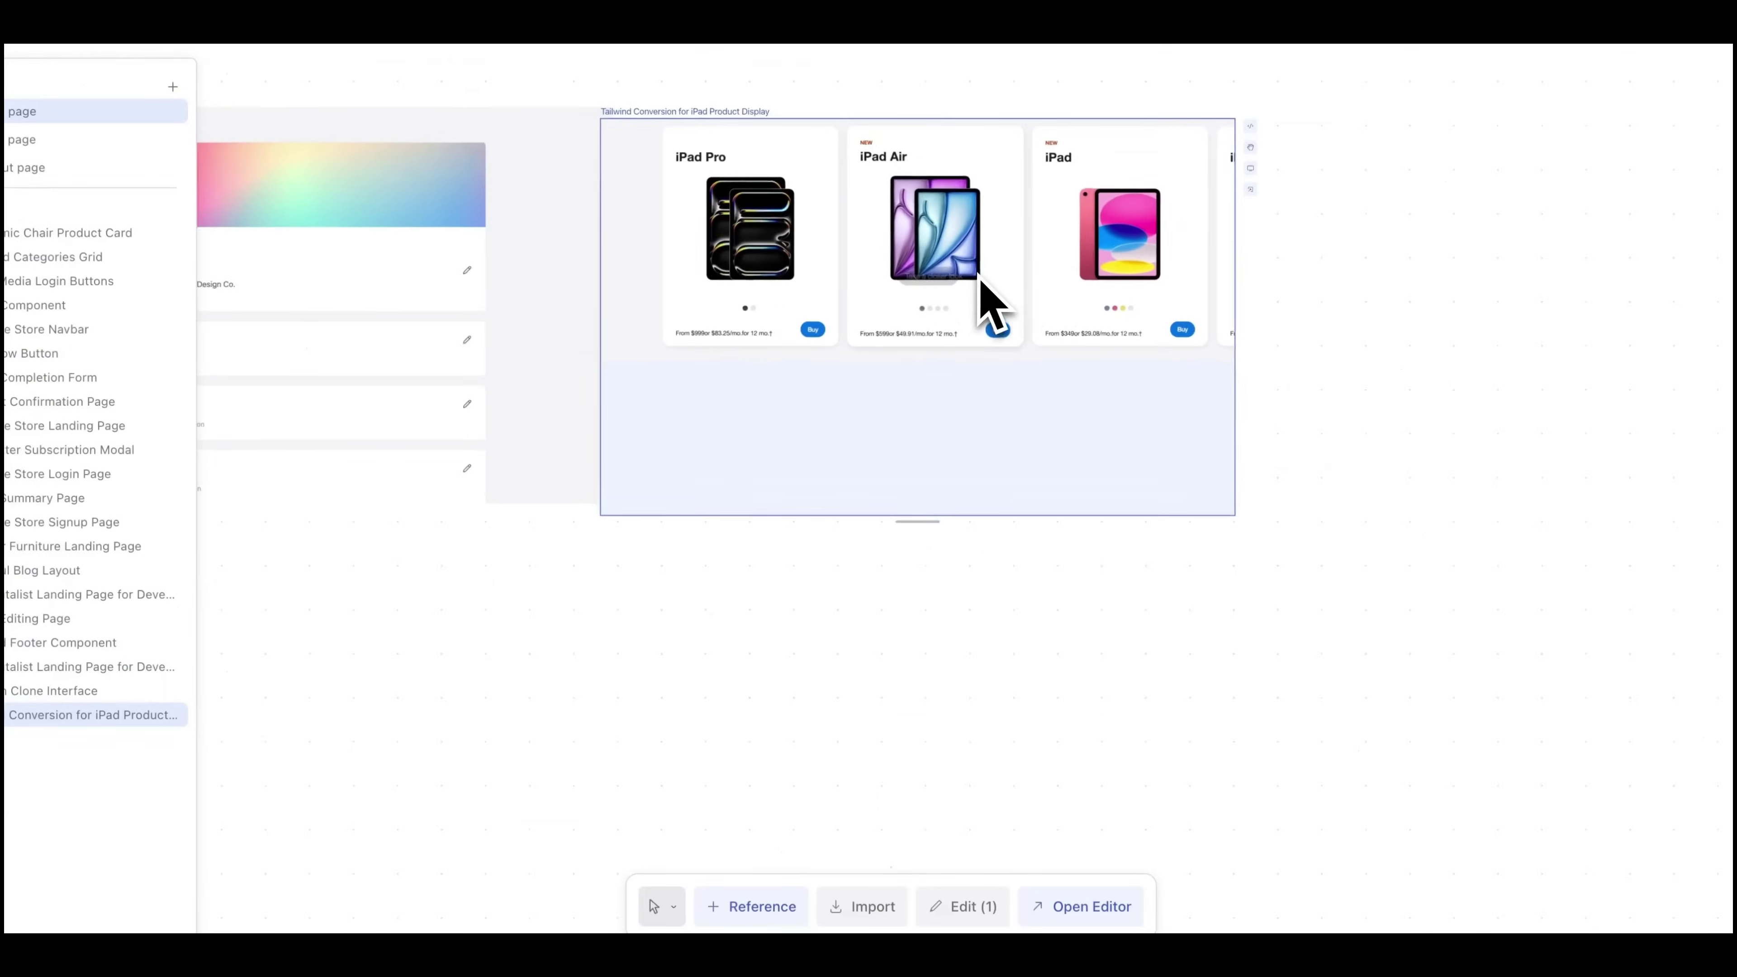
Zoom into the new iPad product carousel frame on the canvas
{"action": "scroll", "coordinate": [988, 304], "scroll_direction": "up", "scroll_amount": 3}
{"action": "scroll", "coordinate": [899, 283], "scroll_direction": "up", "scroll_amount": 2}
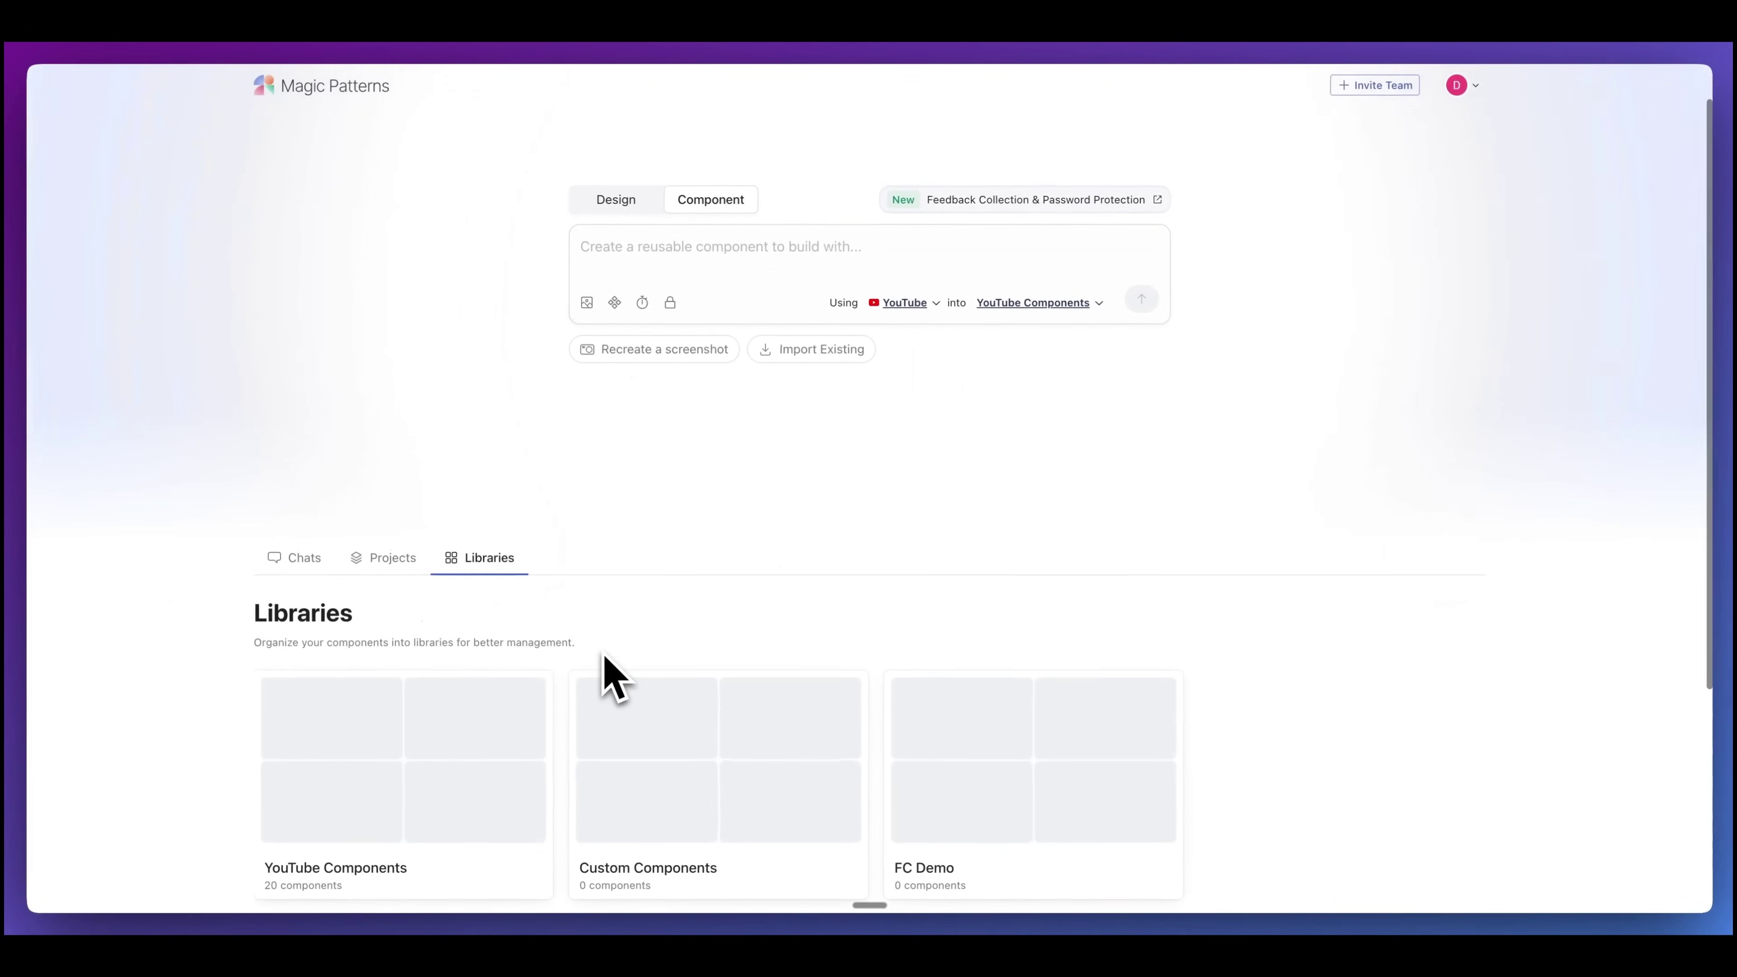
Scroll through the YouTube Components library and check the preset list, keeping YouTube selected
{"action": "scroll", "coordinate": [602, 679], "scroll_direction": "up", "scroll_amount": 2}
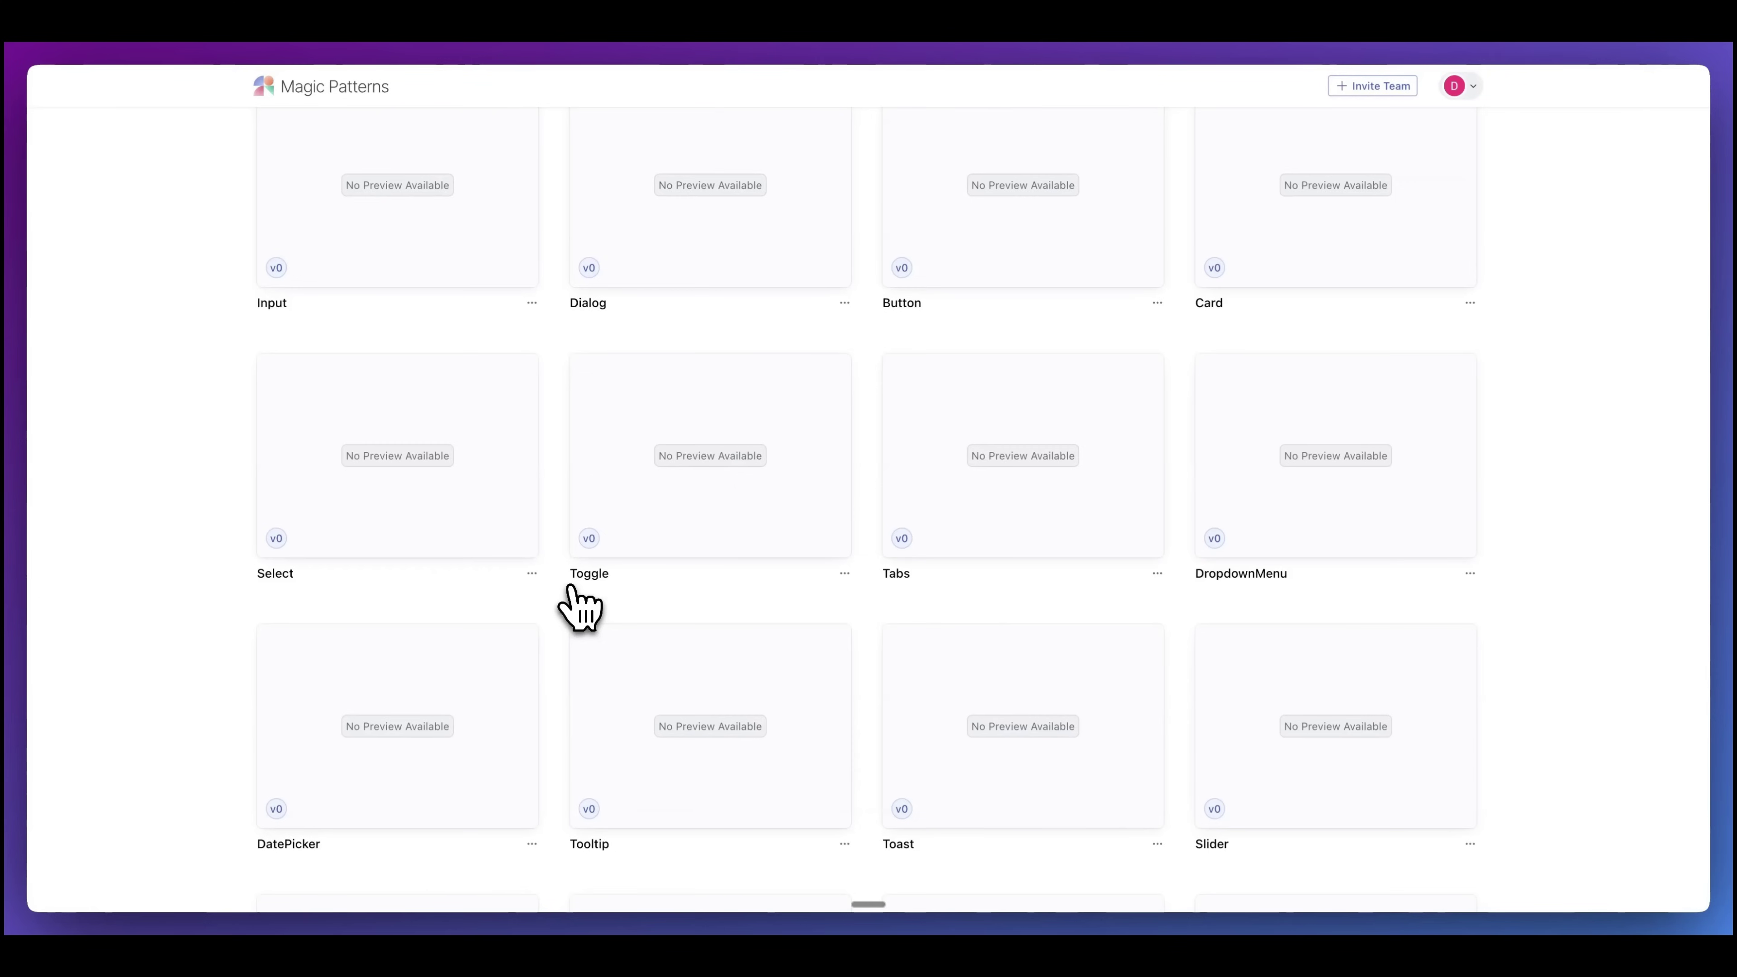
{"action": "scroll", "coordinate": [491, 487], "scroll_direction": "up", "scroll_amount": 3}
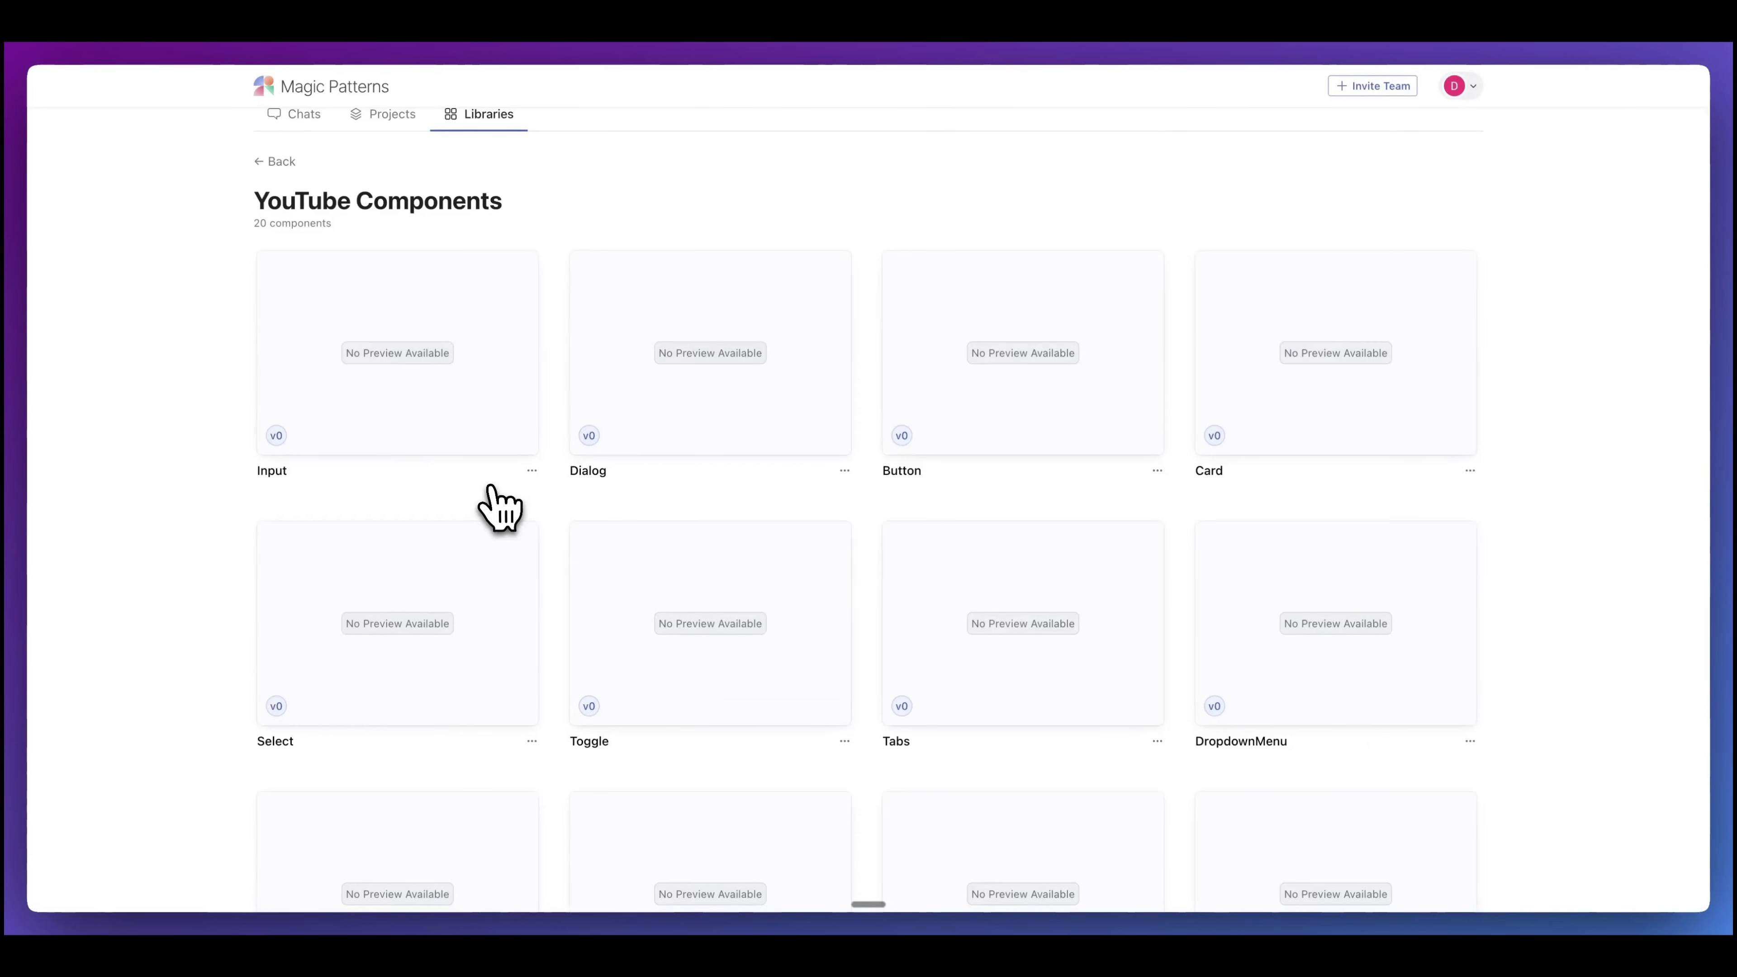
{"action": "scroll", "coordinate": [516, 458], "scroll_direction": "up", "scroll_amount": 5}
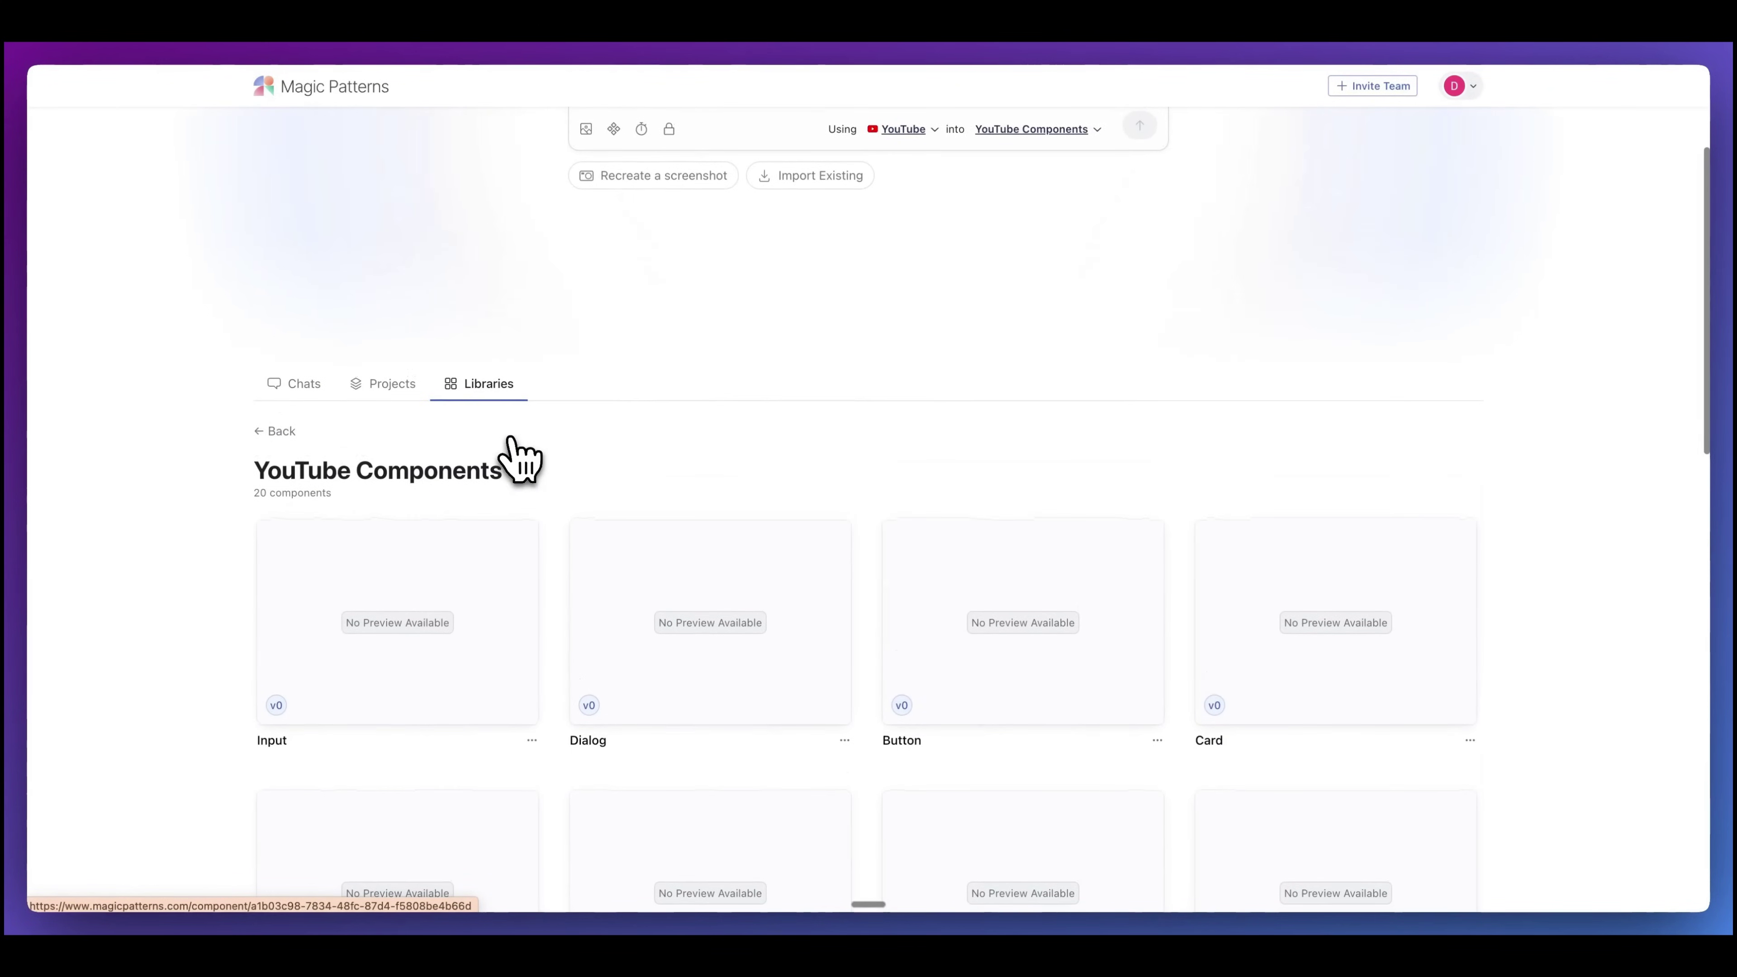
{"action": "left_click", "coordinate": [903, 132]}
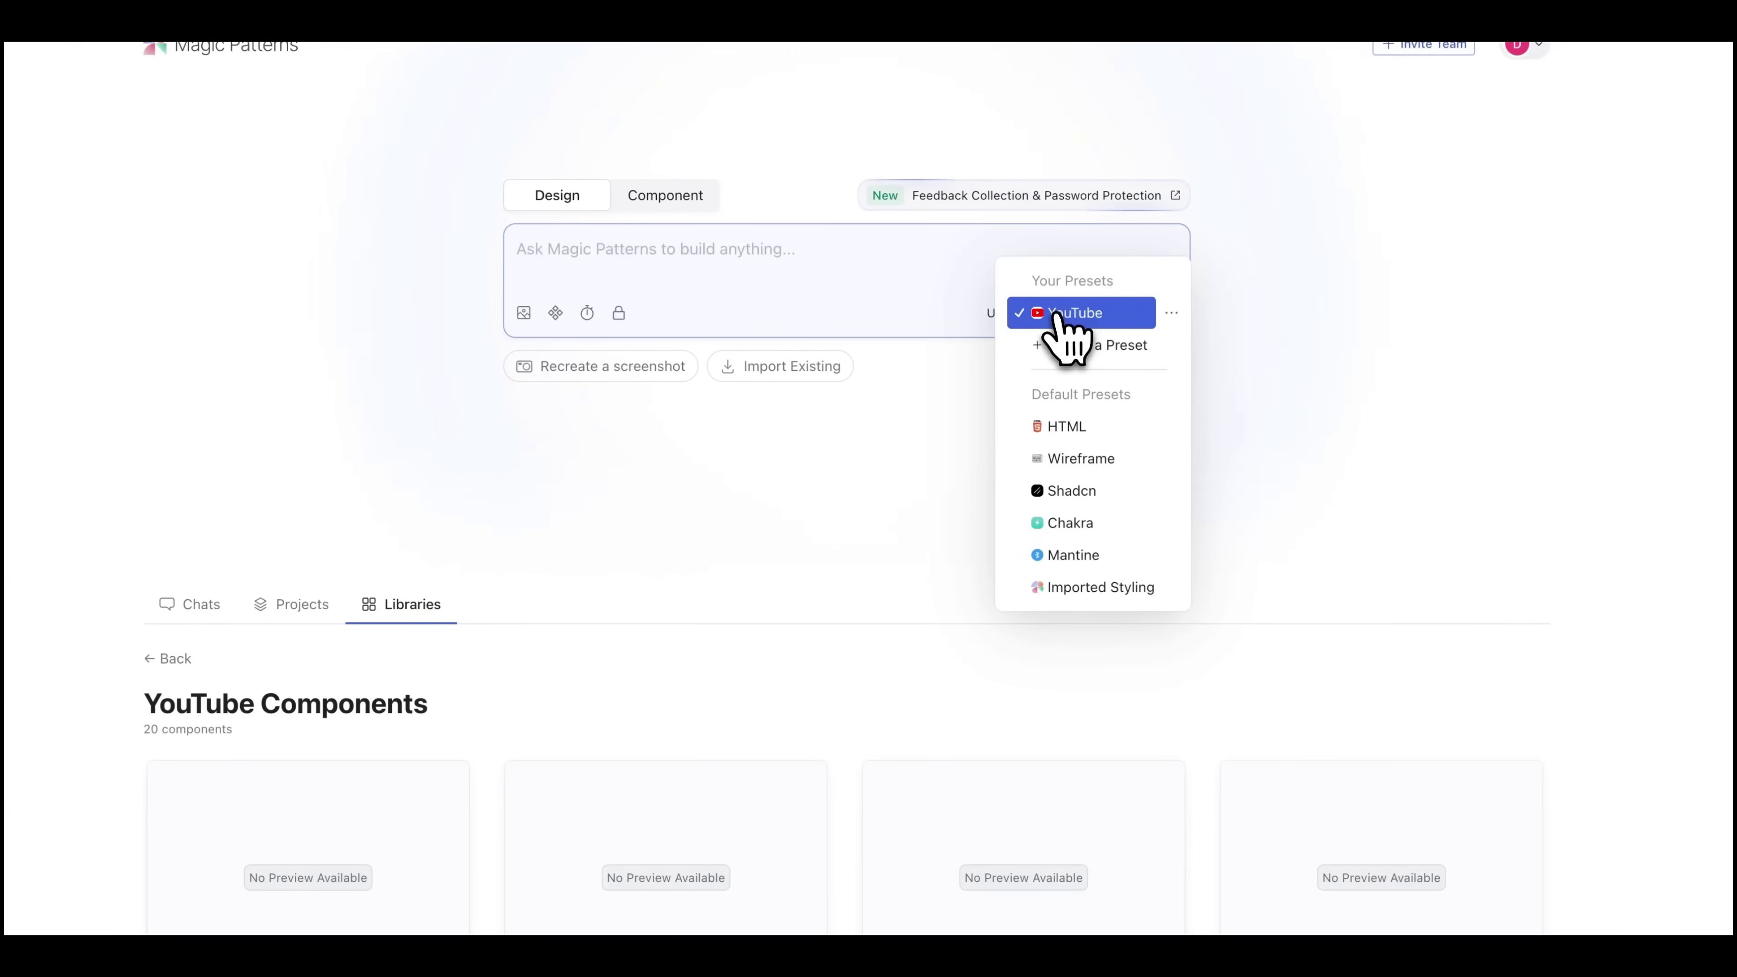
{"action": "left_click", "coordinate": [895, 548]}
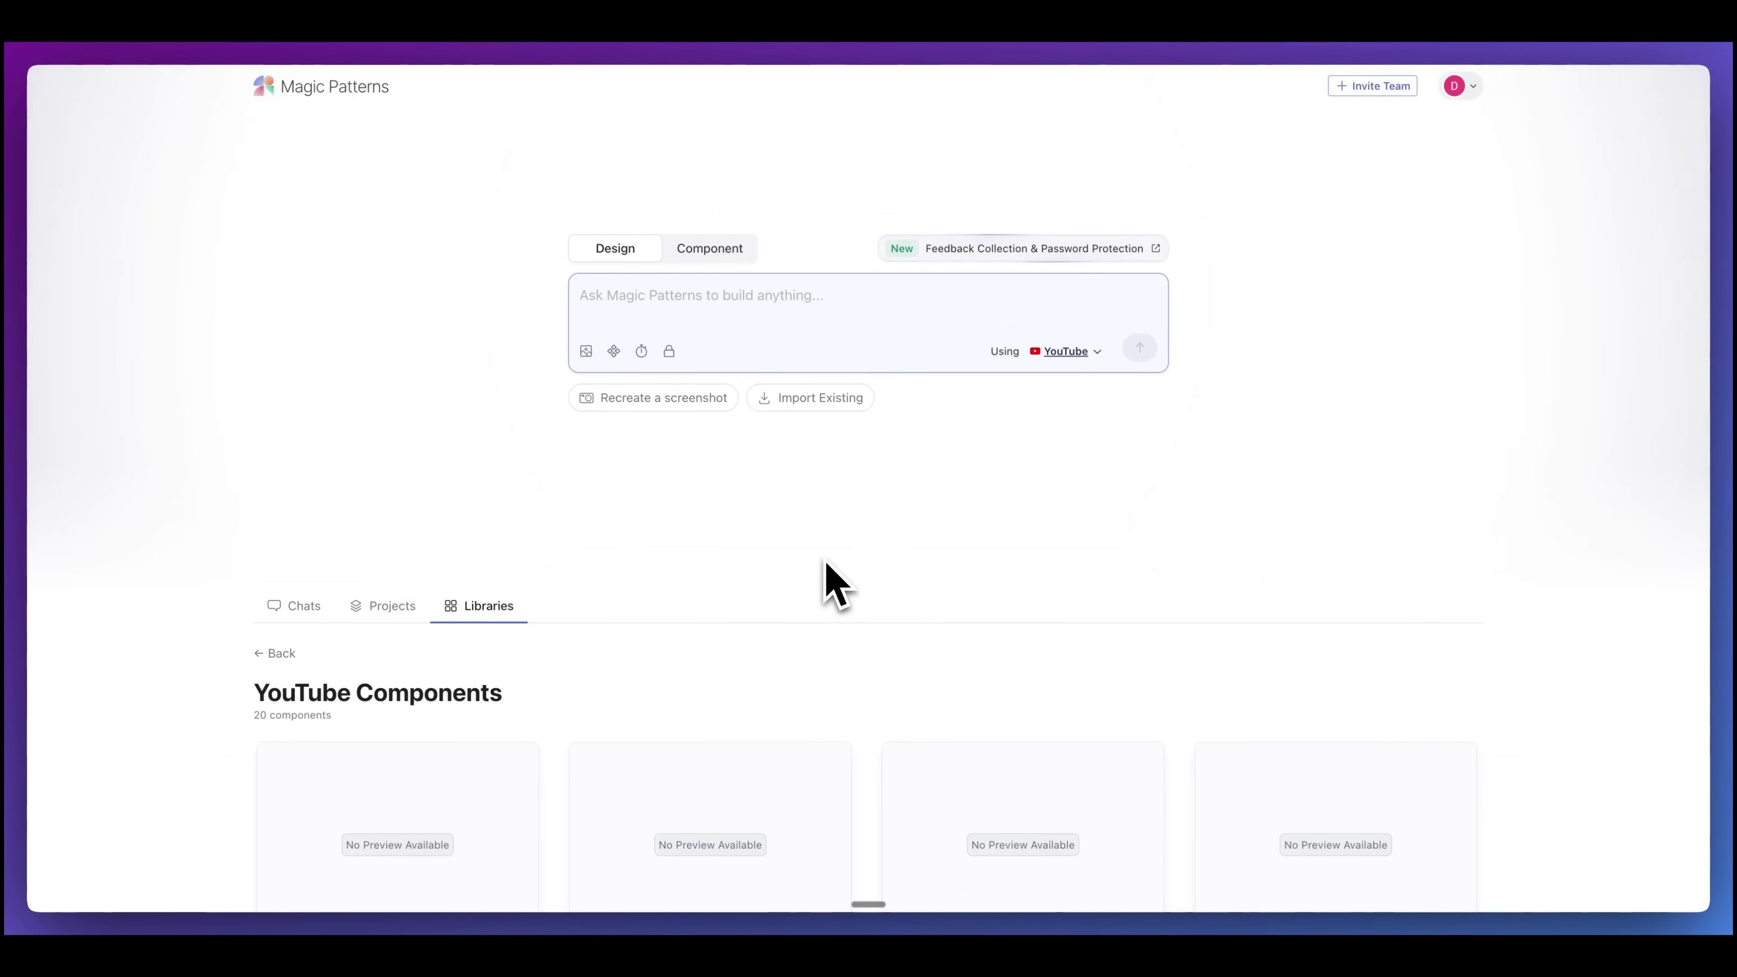